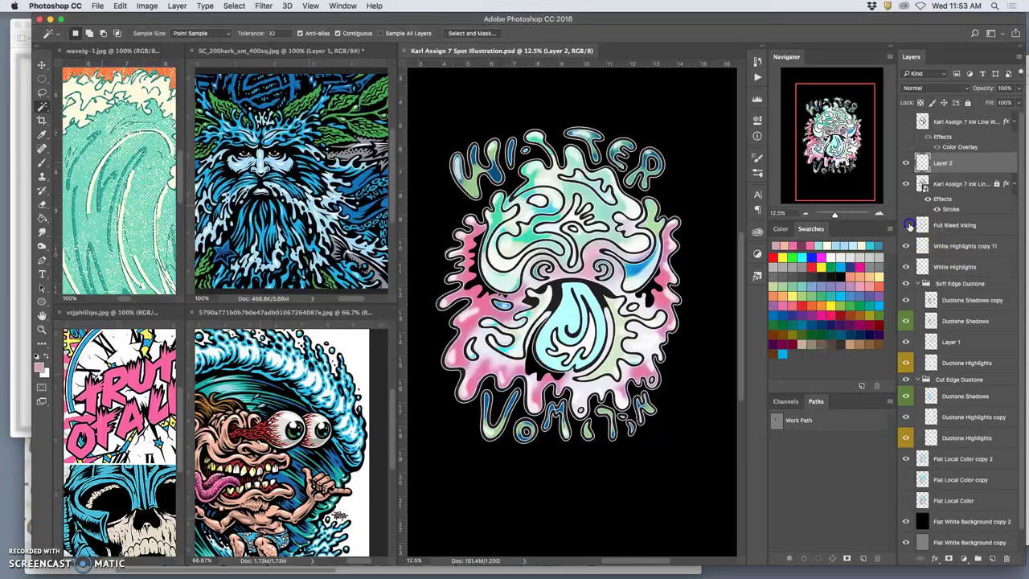
Toggle the Full Bleed Inking layer's visibility to compare the artwork, leave it visible and make it the active layer
left_click(908, 226)
left_click(909, 226)
left_click(910, 226)
left_click(954, 225)
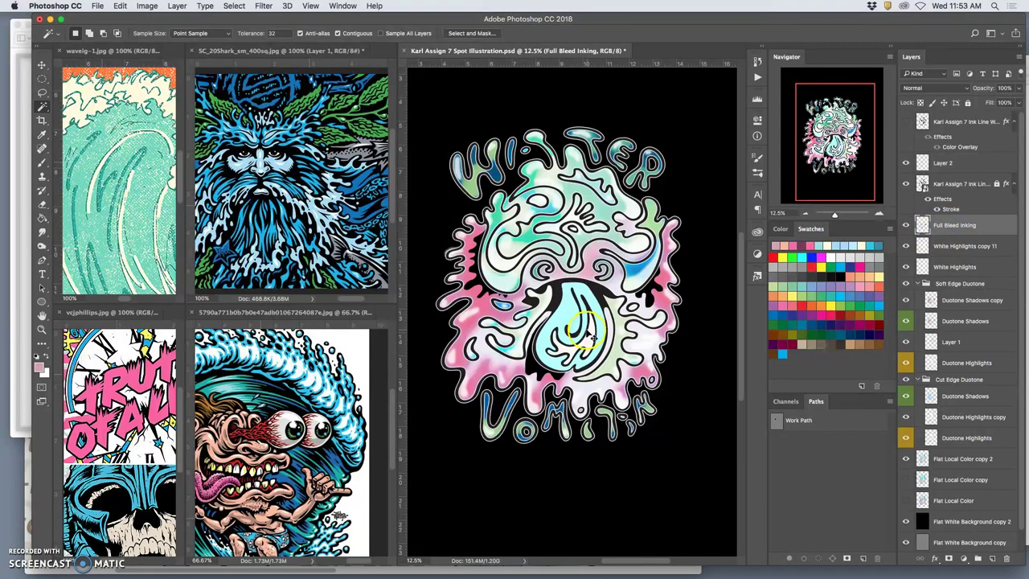
Lasso a freehand area along the outer edge of the black shadow beside the light-blue drop
scroll(588, 331, "up", 3)
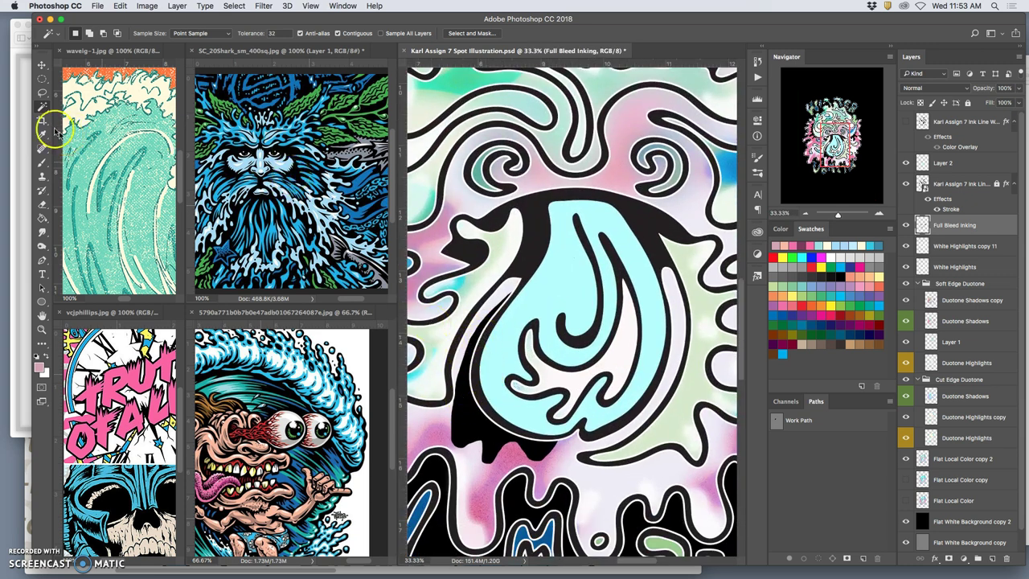
left_click(42, 93)
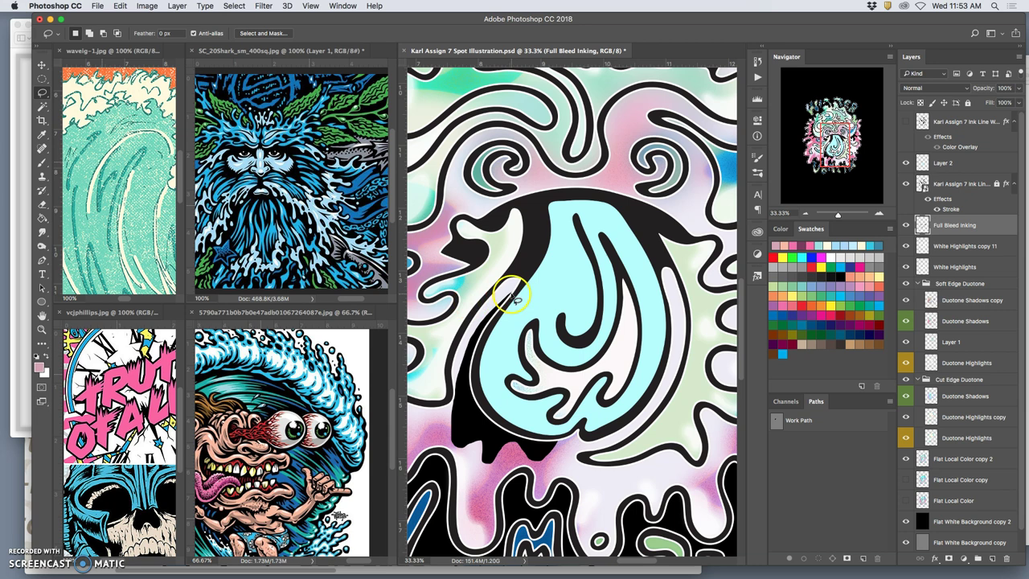
left_click_drag(496, 308, 474, 323)
left_click_drag(448, 403, 438, 423)
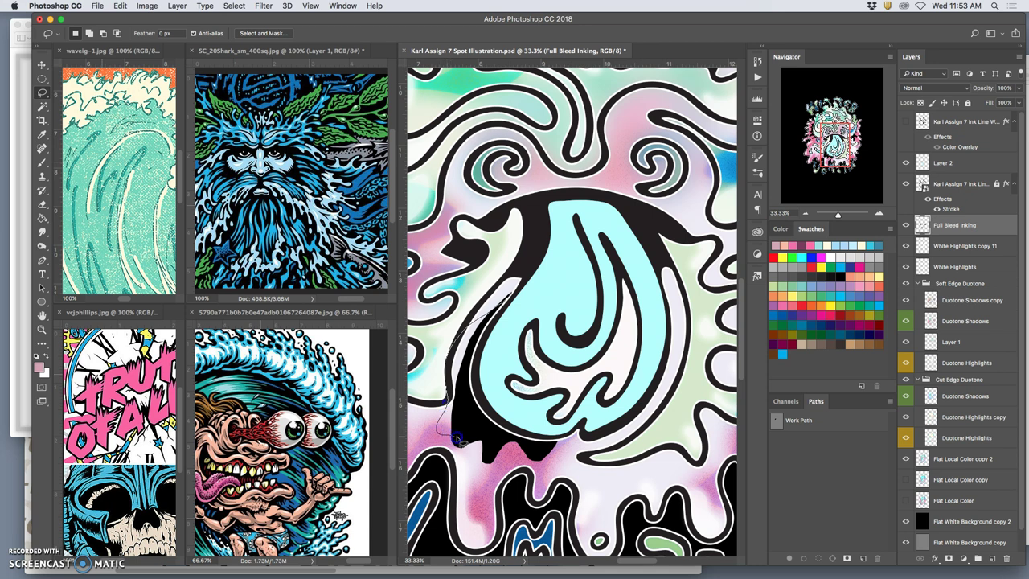
left_click_drag(502, 313, 501, 315)
Fill the lassoed area with black in Normal mode at 100% opacity and deselect
left_click(119, 7)
left_click(130, 176)
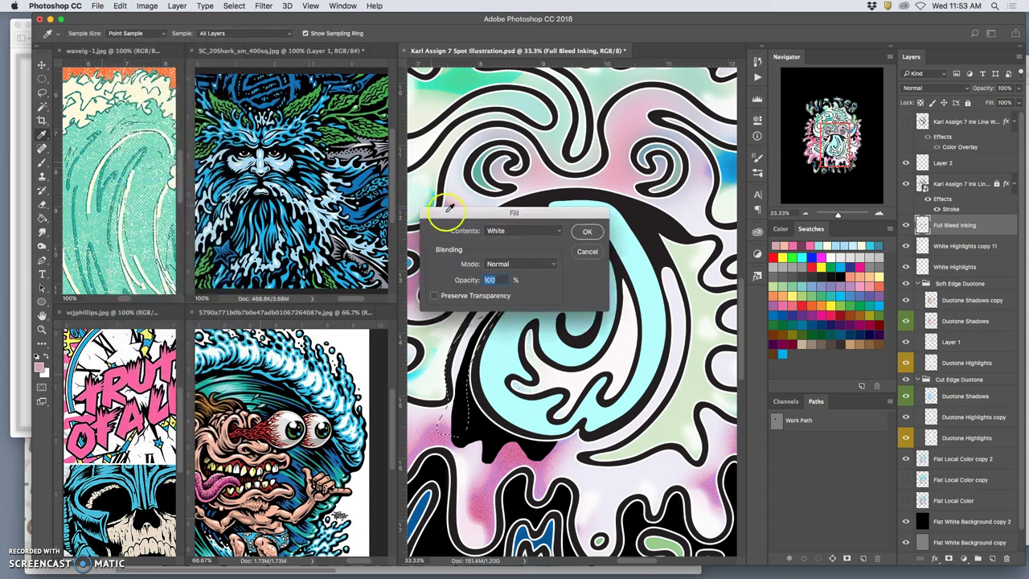
left_click(519, 231)
left_click(510, 211)
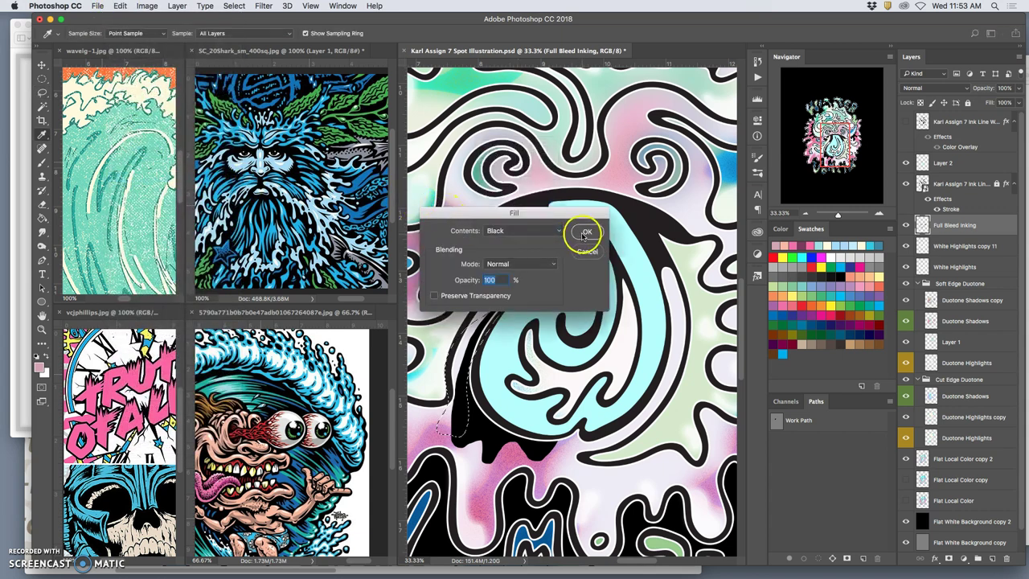
left_click(584, 231)
key("super+d")
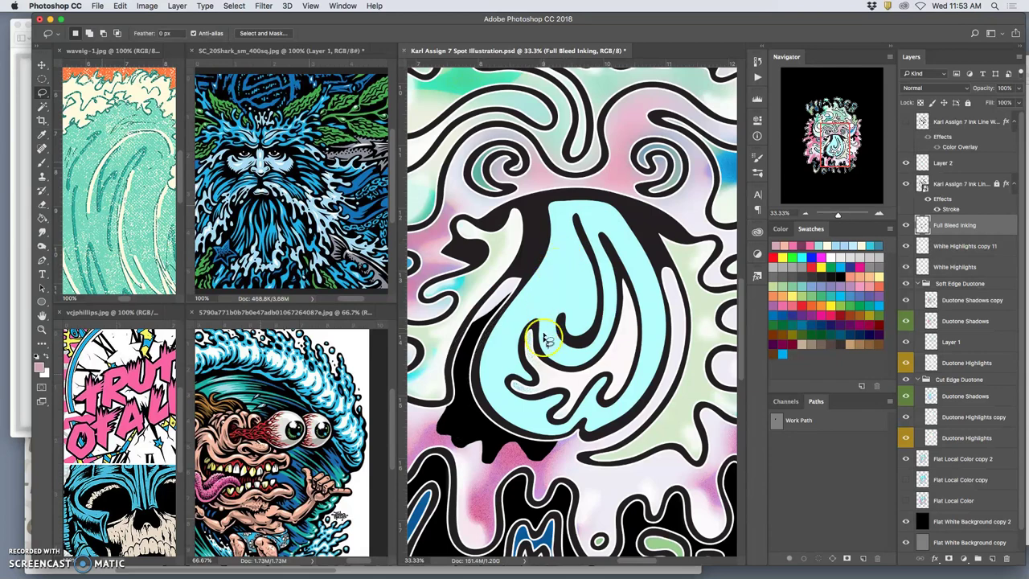
Undo the black fill beside the drop and drop the lasso selection
key("super+z")
key("super+z")
key("super+z")
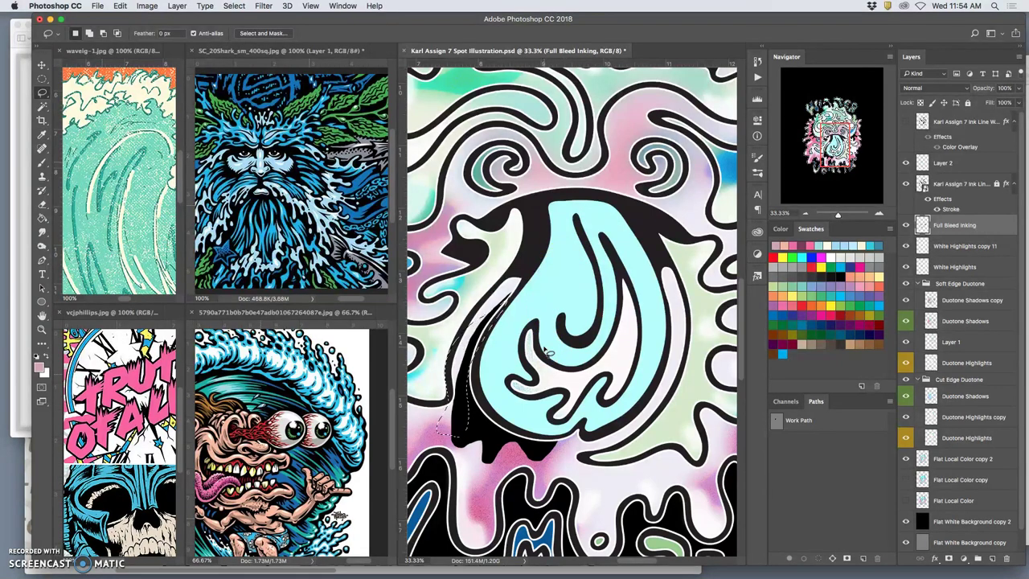
mouse_move(518, 300)
left_mouse_down()
mouse_move(477, 357)
mouse_move(522, 294)
mouse_move(451, 303)
mouse_move(247, 291)
mouse_move(519, 298)
left_mouse_up()
Draw a closed Pen path along the outer edge of the black shadow, from the drop's upper side to the drips below
left_click(41, 261)
left_click_drag(451, 428, 463, 452)
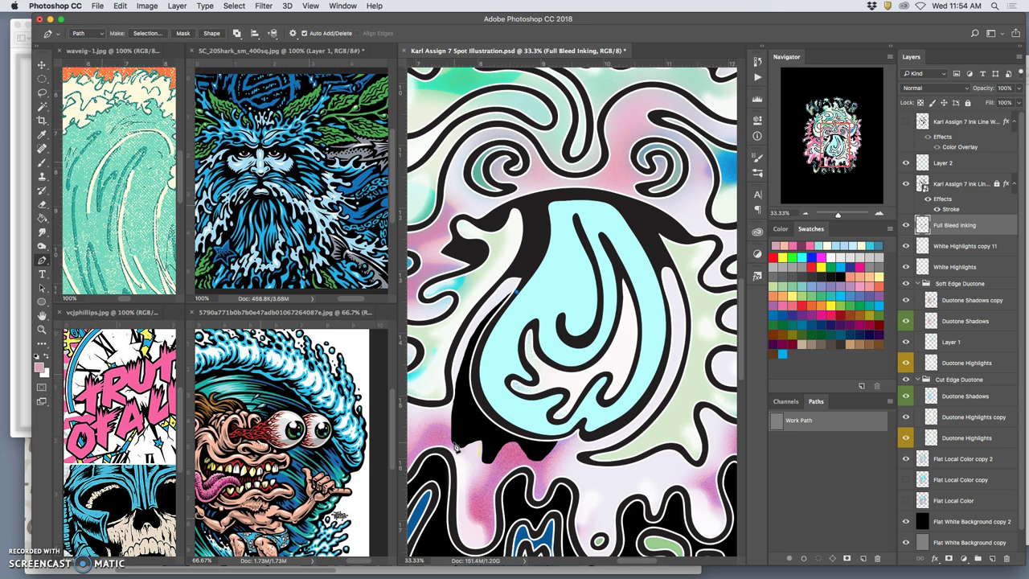
left_click_drag(455, 447, 466, 528)
left_click_drag(466, 535, 426, 320)
left_click(472, 270)
left_click_drag(471, 270, 515, 241)
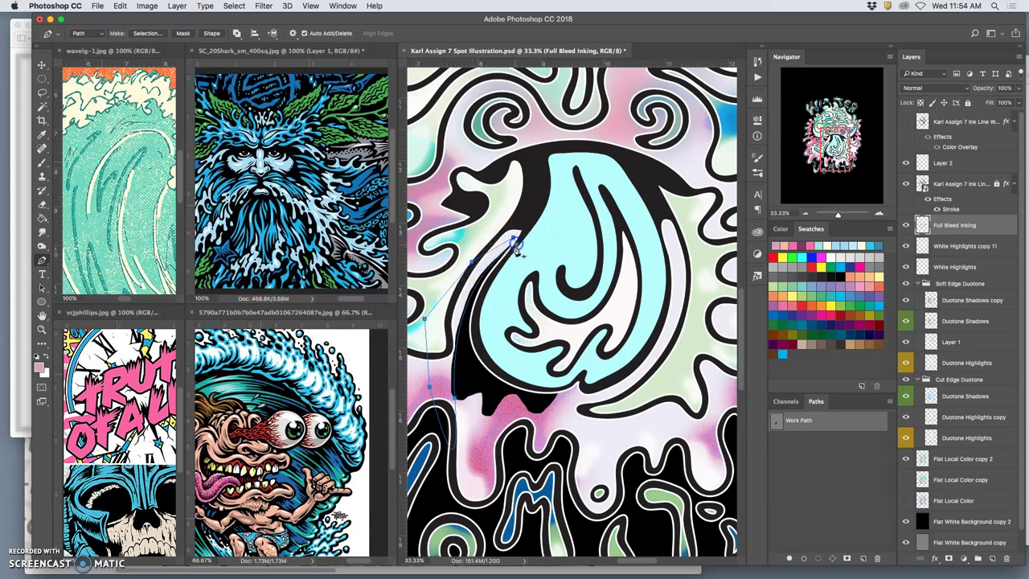
Make an anti-aliased selection with a 0-pixel feather from the path, clear the inking inside it and deselect
right_click(516, 251)
left_click(527, 306)
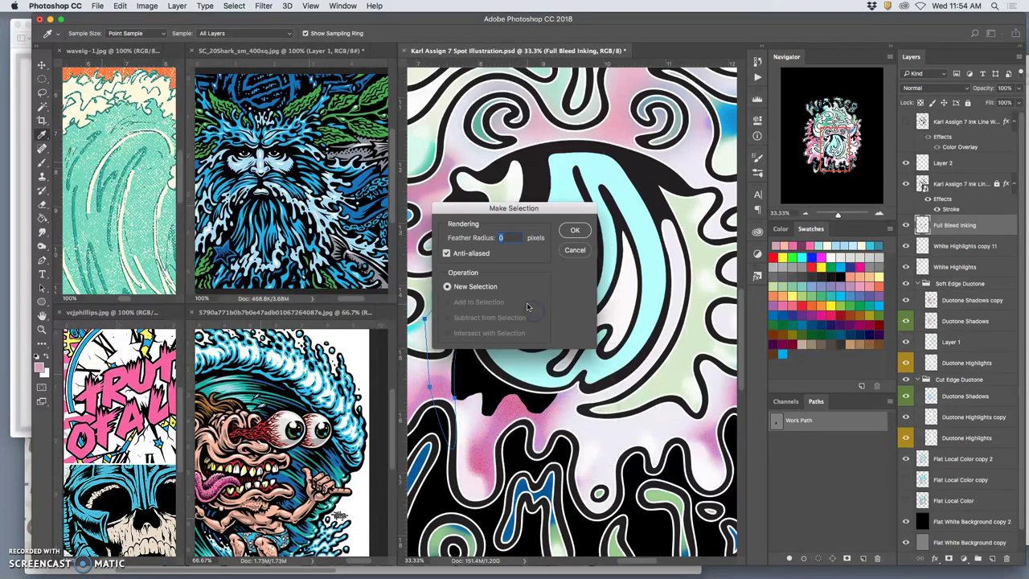
left_click(570, 231)
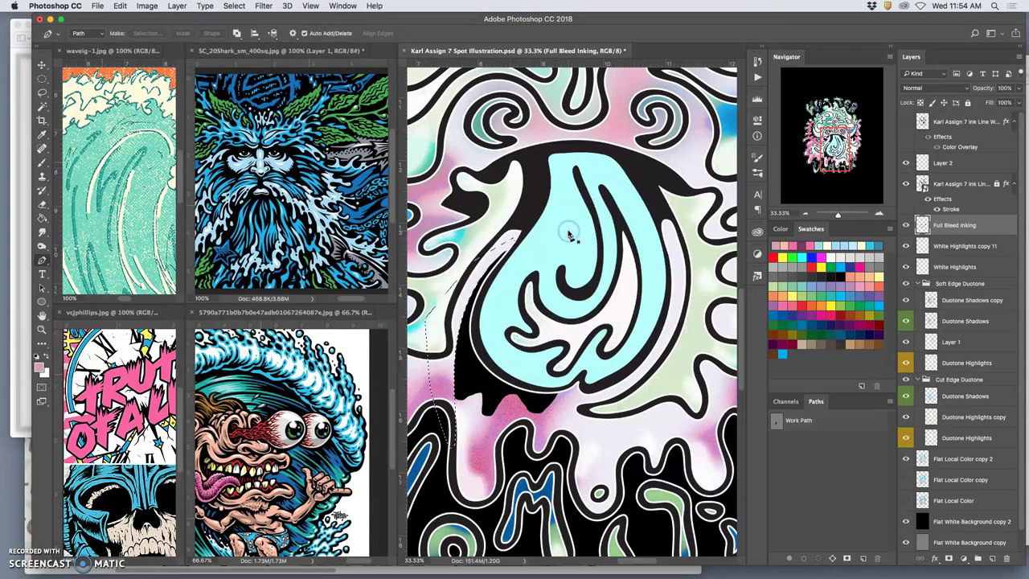
key("alt+BackSpace")
key("super+d")
left_click(577, 301)
scroll(578, 300, "down", 5)
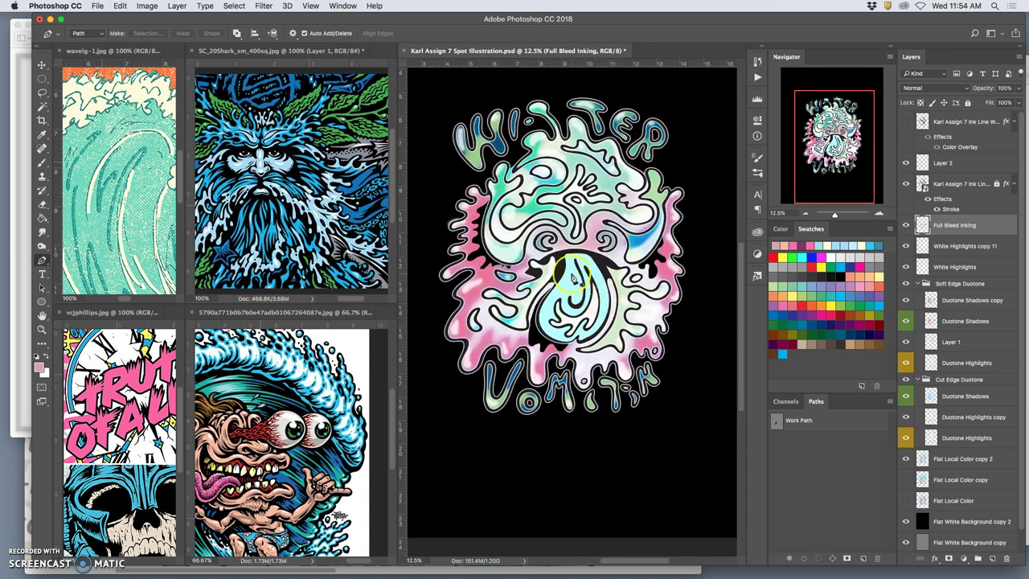
Draw a second closed Pen path that follows the inner curve of the highlight and the black shadow's outer edge
left_click(597, 322)
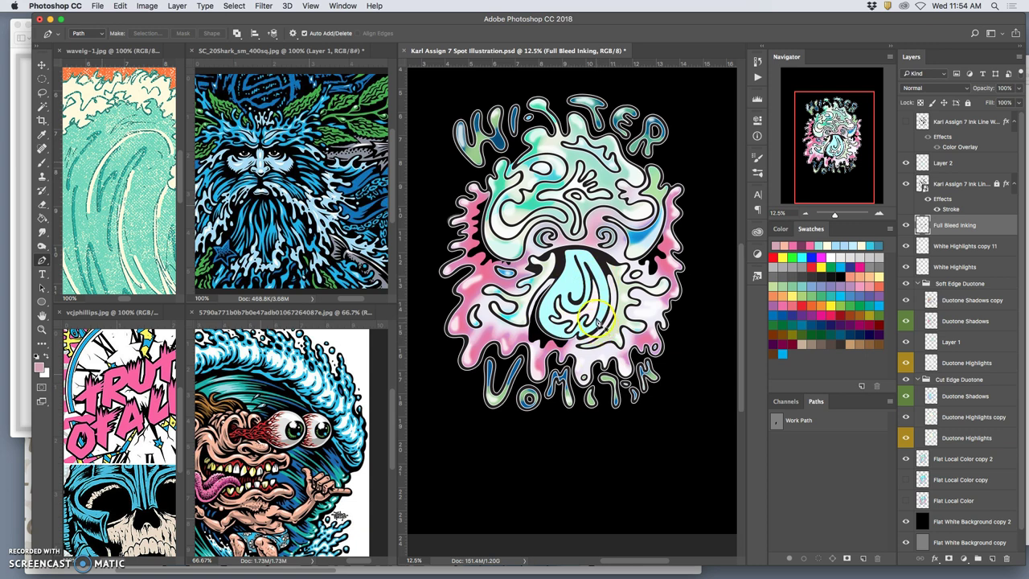
scroll(596, 322, "up", 4)
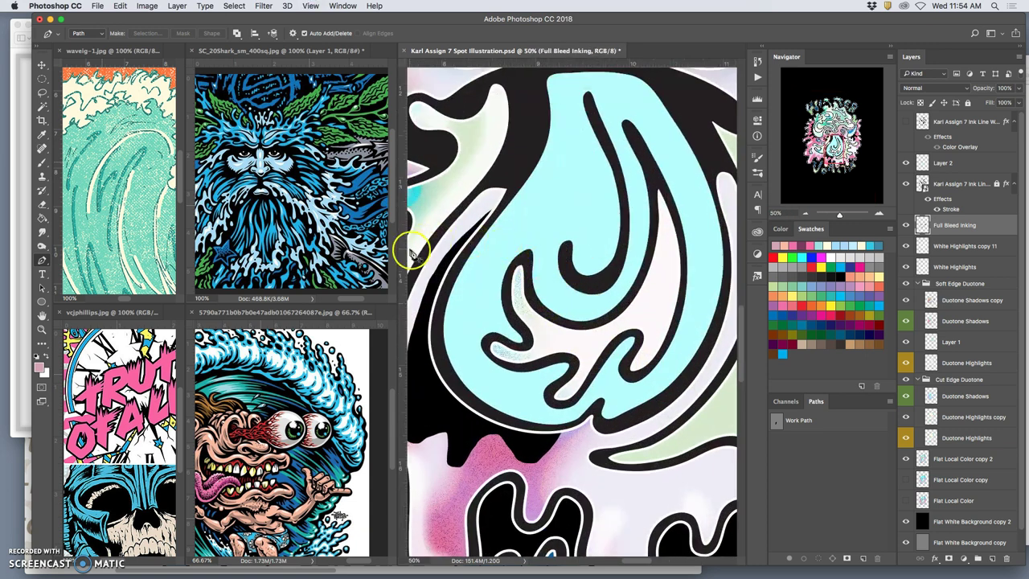
left_click(504, 184)
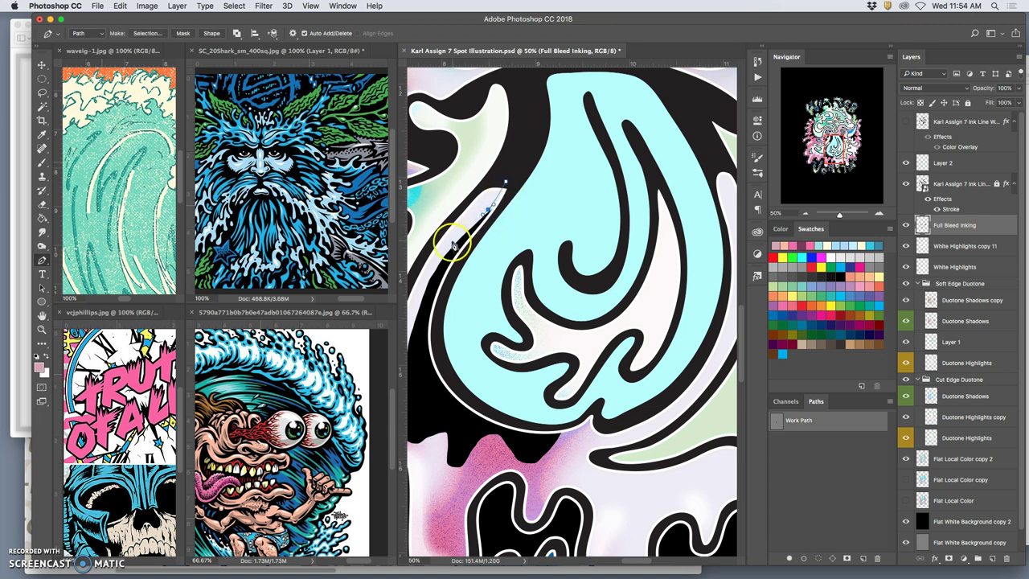
left_click_drag(432, 266, 425, 290)
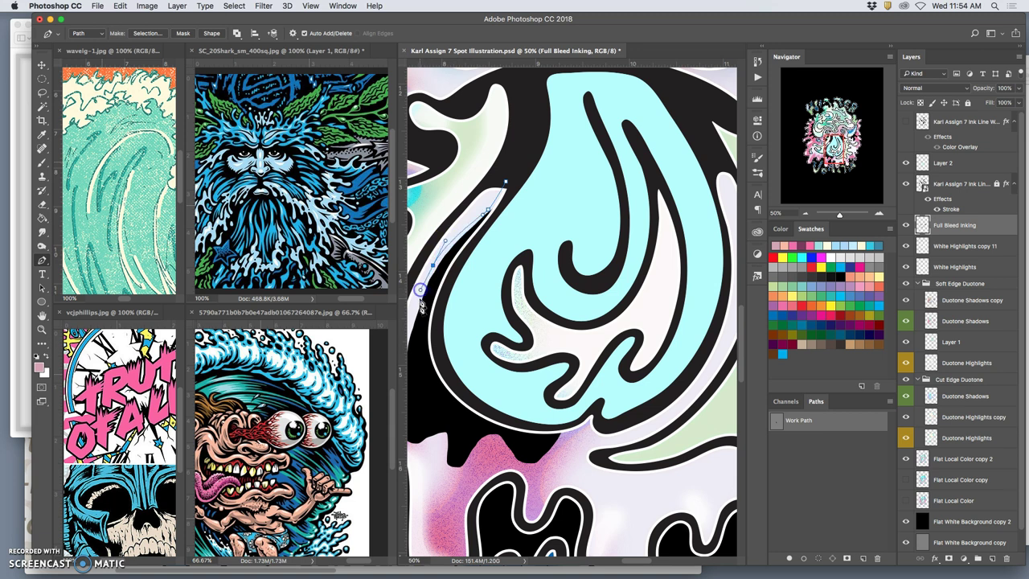
scroll(418, 362, "left", 5)
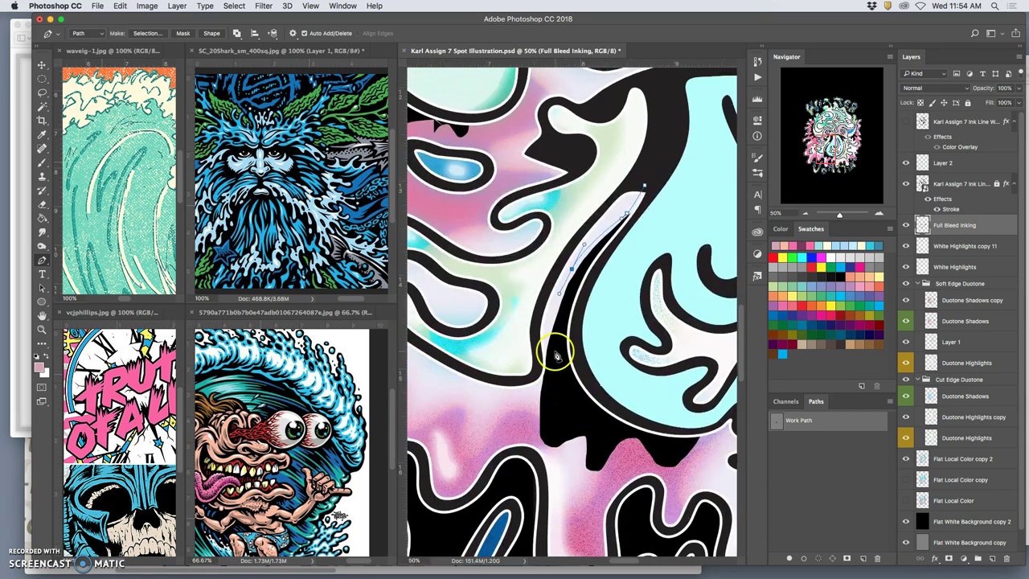
left_click_drag(553, 354, 558, 386)
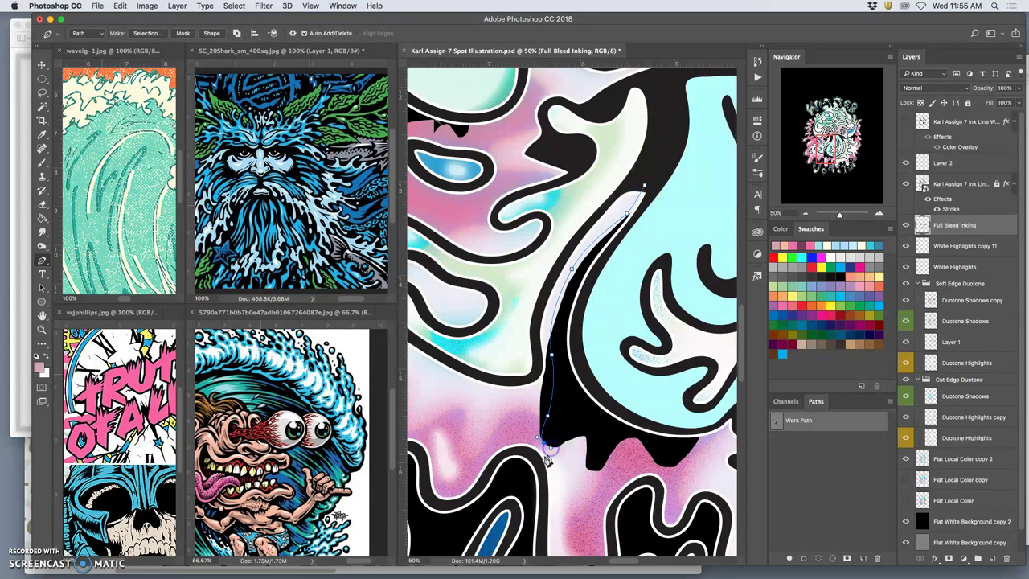
left_click(515, 450)
left_click(488, 414)
left_click_drag(492, 319, 505, 286)
left_click_drag(530, 233, 599, 180)
left_click(639, 180)
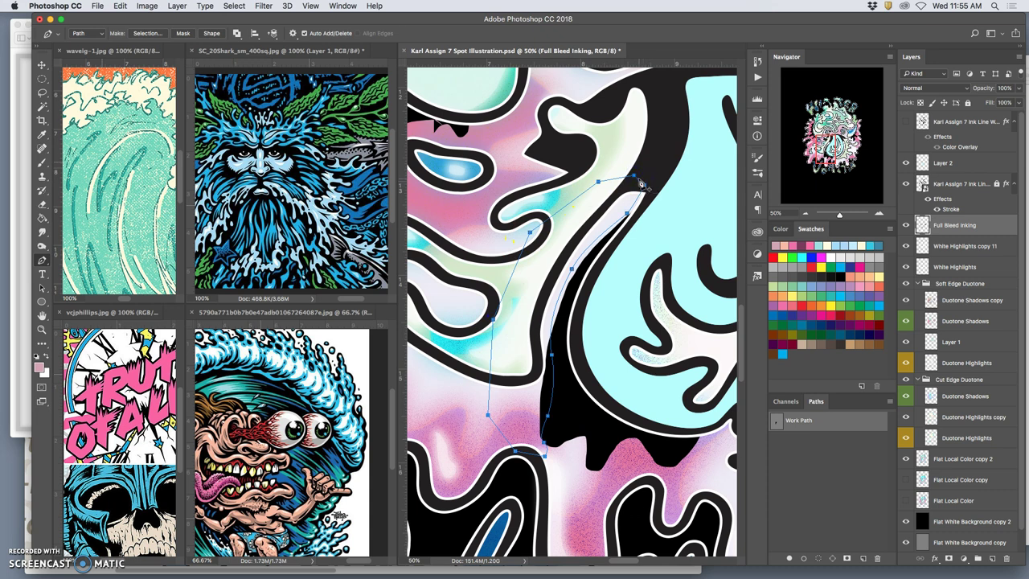
Convert the second closed path into a new anti-aliased selection with a 0-pixel feather
right_click(641, 183)
left_click(661, 240)
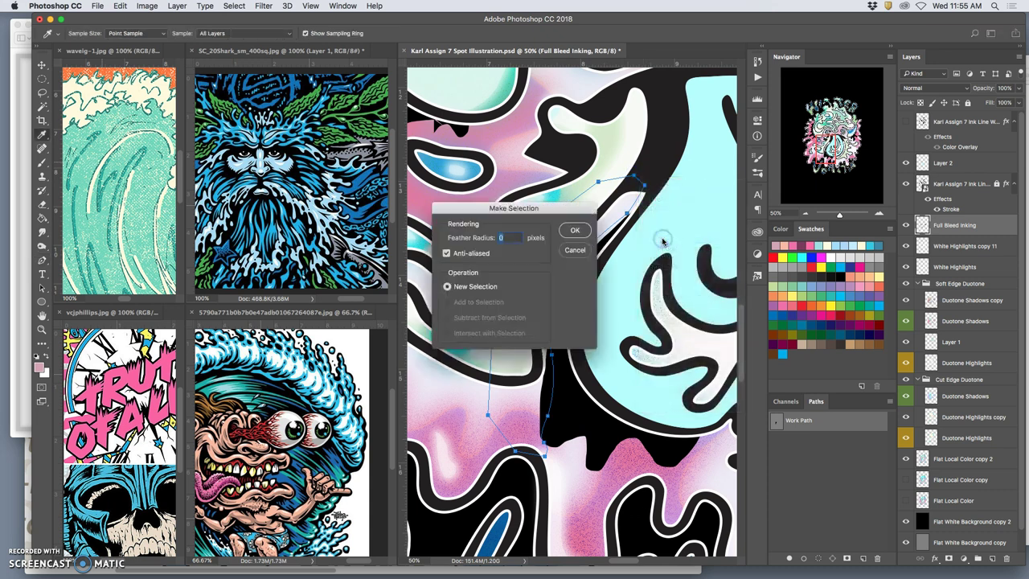
left_click(575, 232)
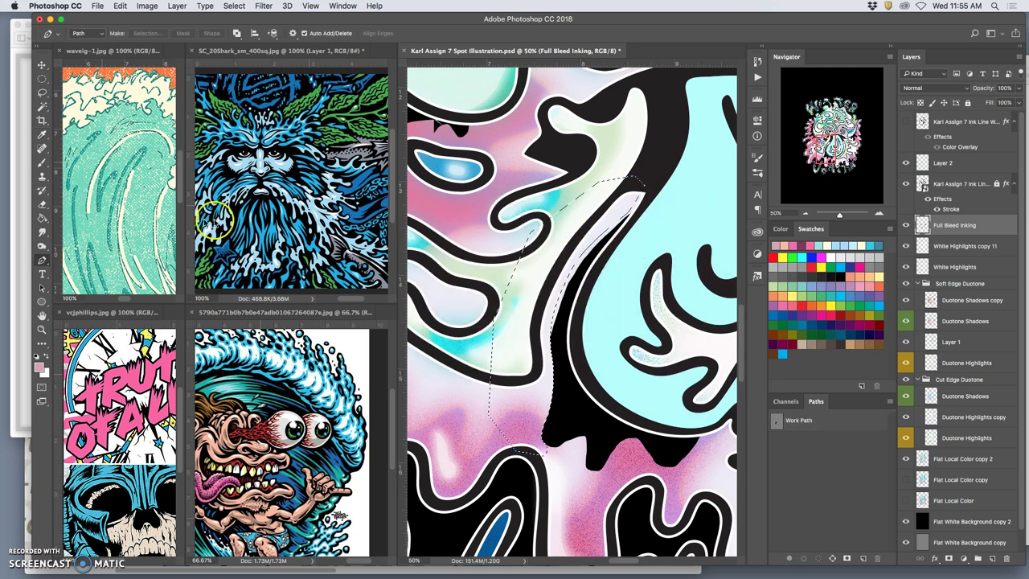
Paint the highlight's upper tip inside the selection in default black, using the Hard Round Pressure Size brush at 25 px
left_click(42, 162)
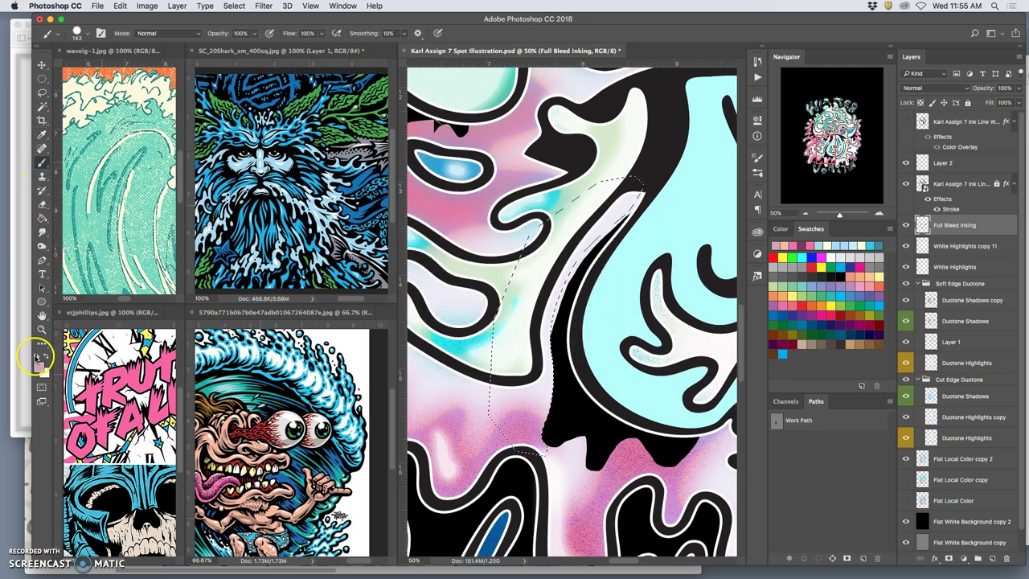
left_click(36, 359)
left_click(635, 208)
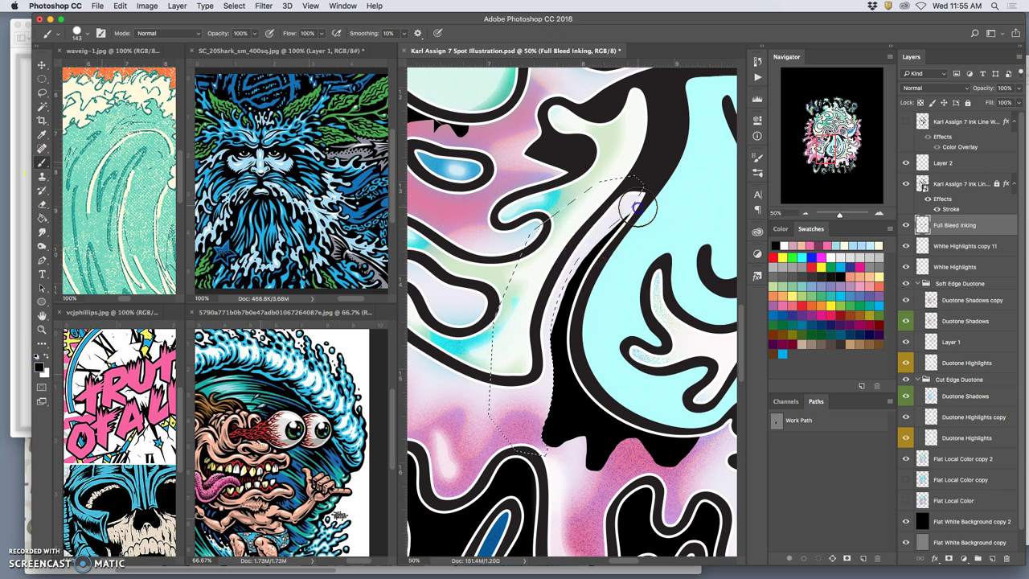
left_click(223, 6)
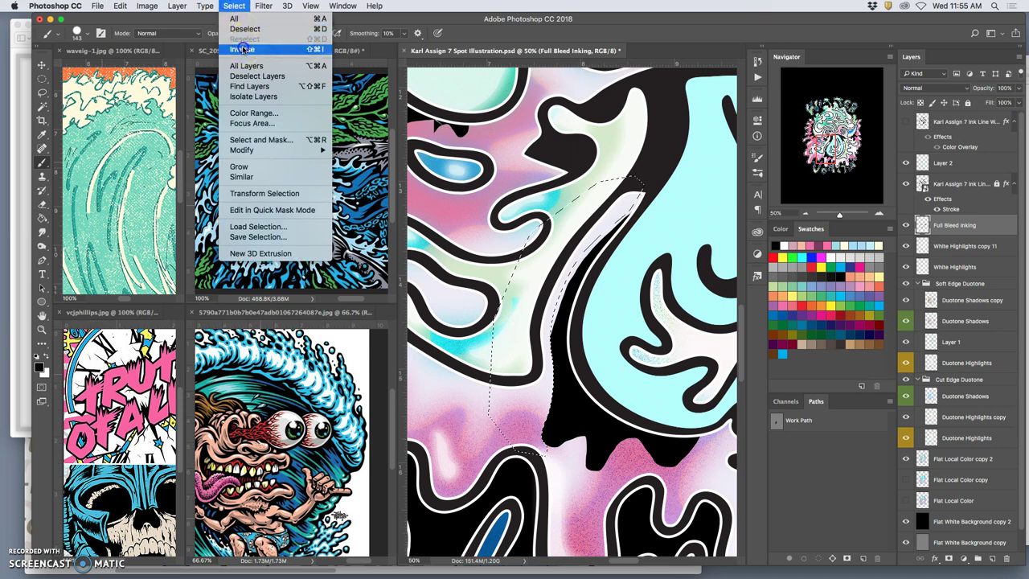
left_click(90, 37)
left_click(87, 37)
left_click(101, 67)
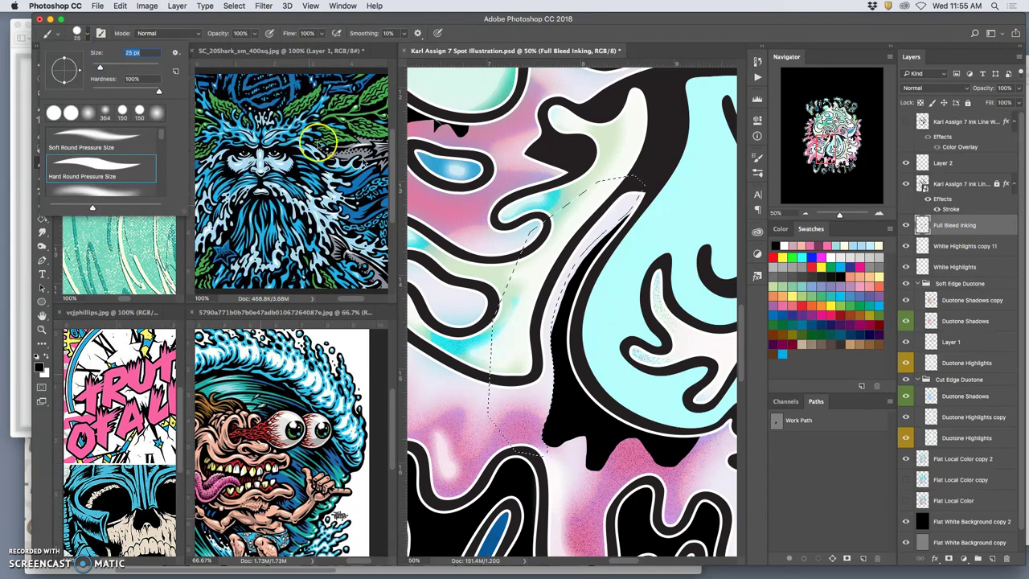
left_click(636, 205)
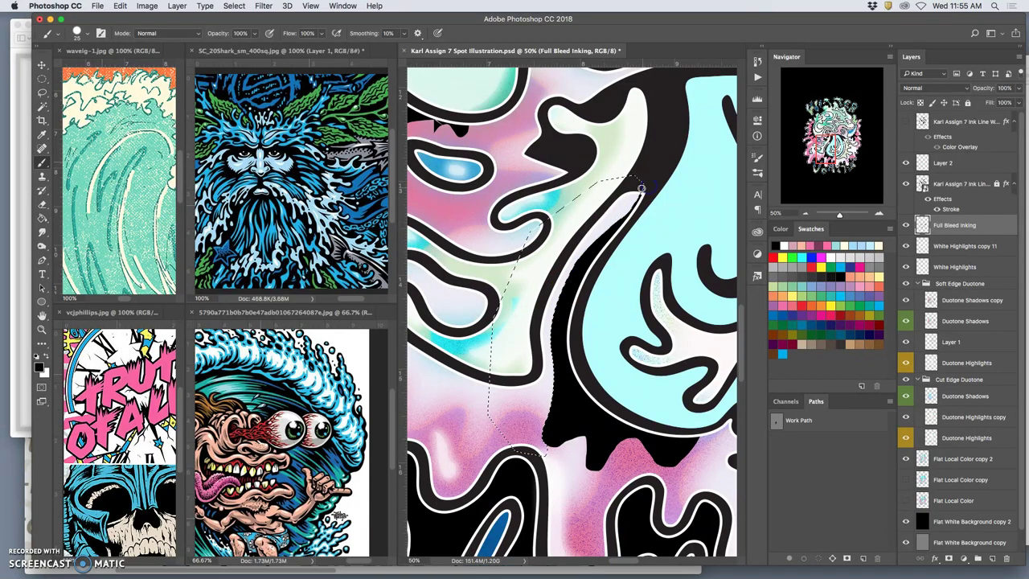
mouse_move(631, 197)
left_mouse_down()
mouse_move(606, 246)
mouse_move(630, 238)
left_mouse_up()
Lasso the small patch at the highlight's upper tip beside the drop and deselect it
left_click(43, 94)
left_click_drag(647, 214, 630, 217)
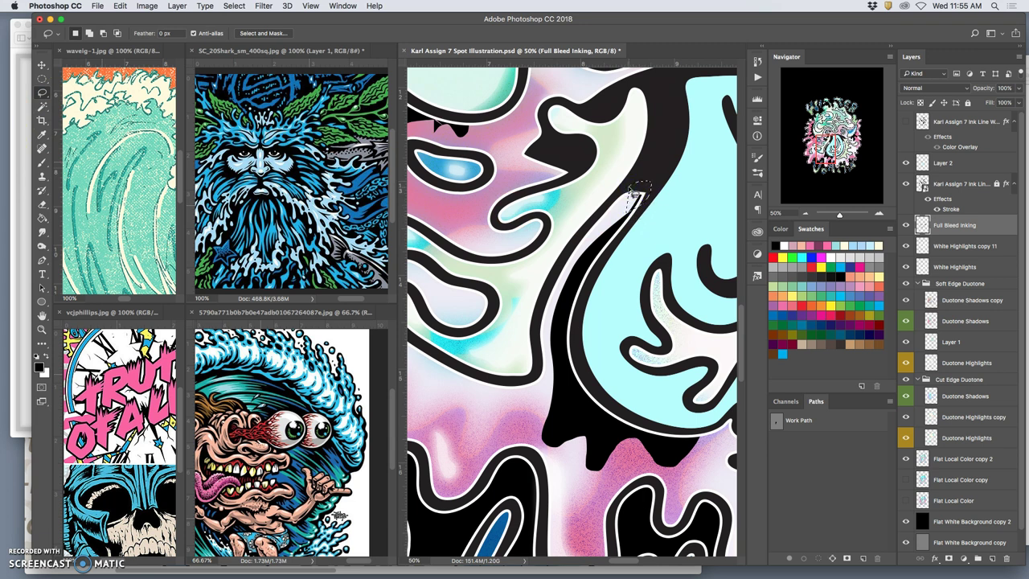
left_click(679, 254)
scroll(716, 264, "down", 5)
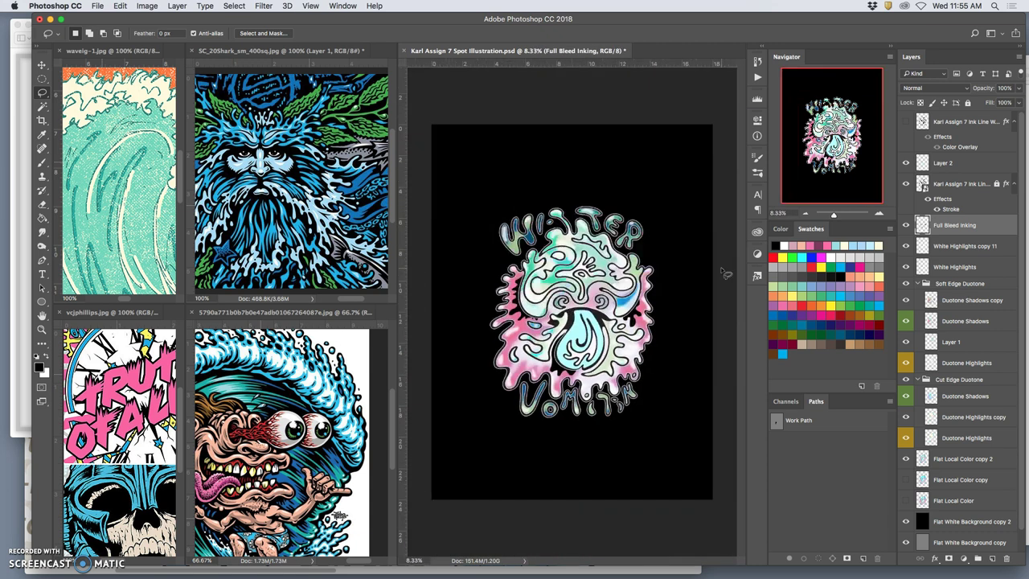
key("super+z")
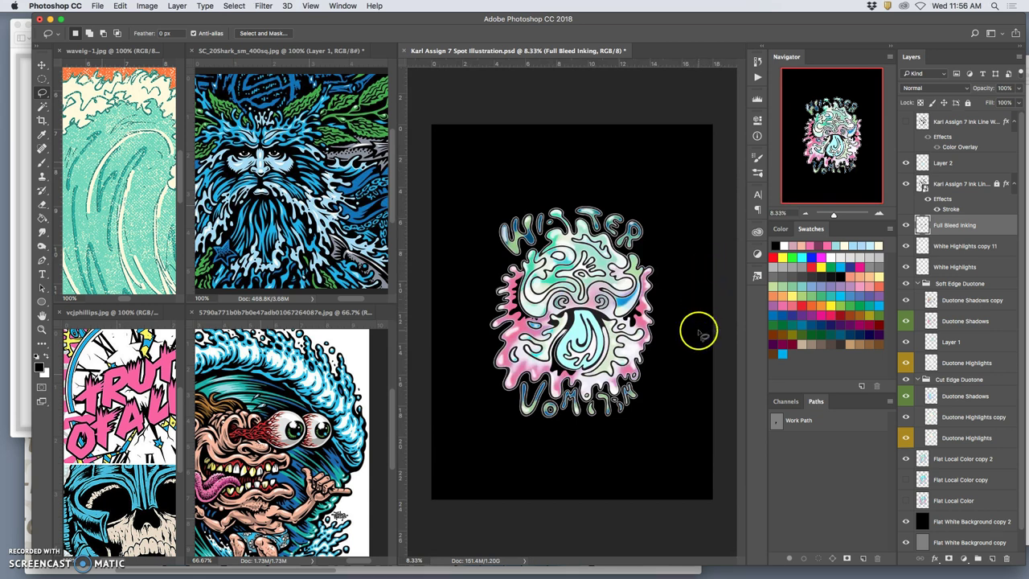
Hide the Flat White Background copy 2 and Flat White Background copy layers to show the art on white
left_click(907, 522)
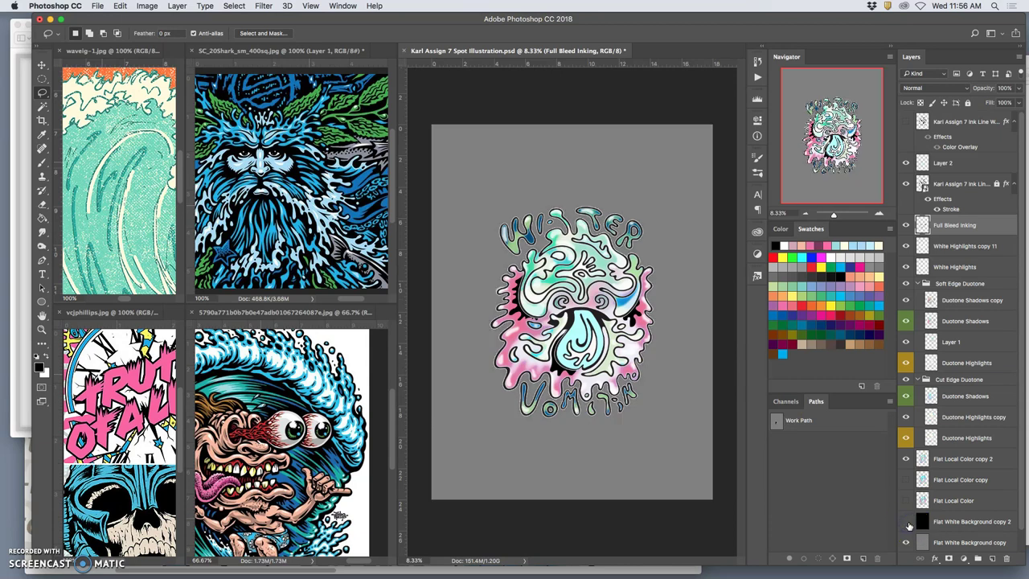
scroll(912, 523, "down", 1)
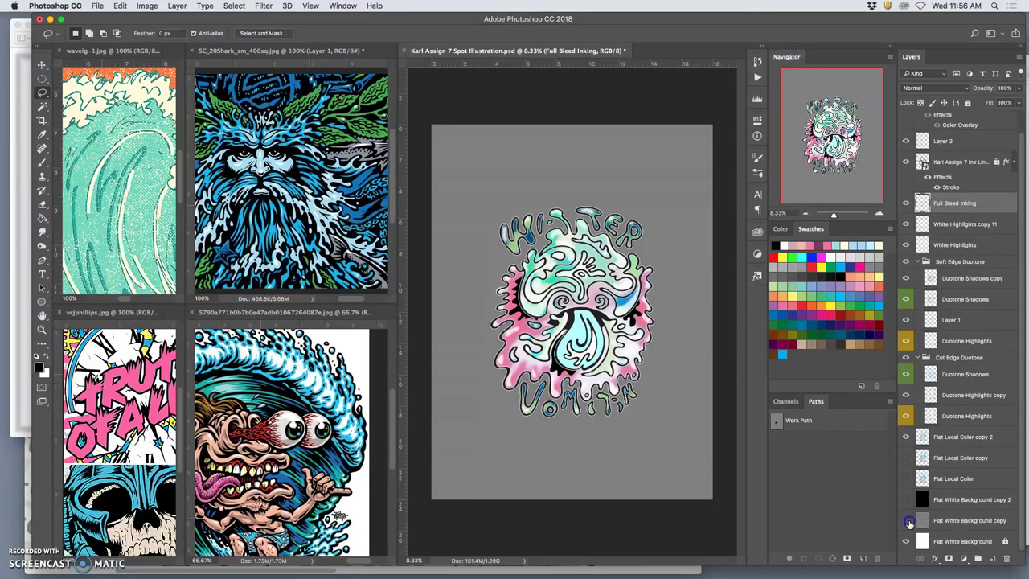
left_click(907, 522)
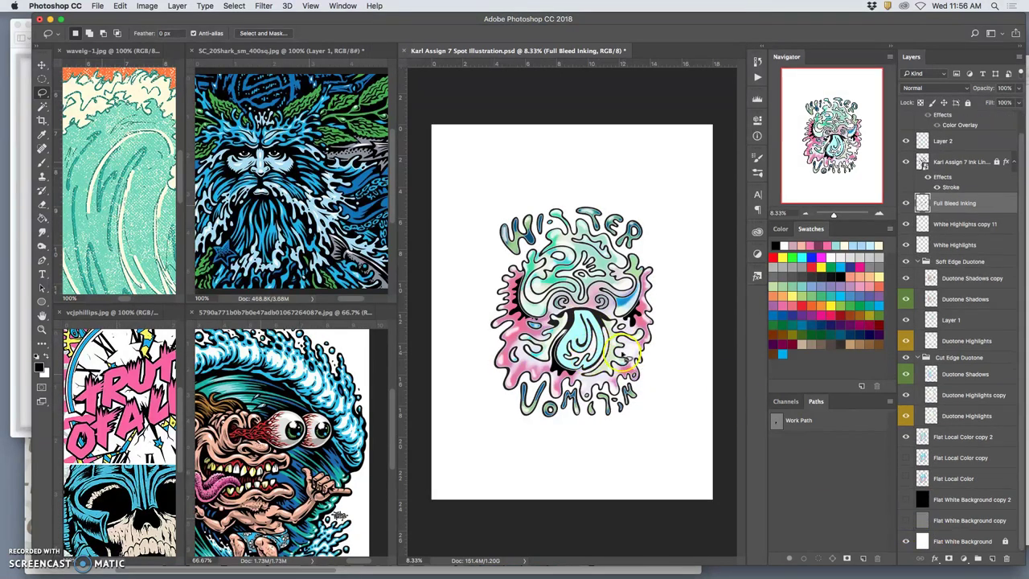
Switch the Full Bleed Inking layer off and back on to compare the artwork on the white background
scroll(963, 257, "up", 1)
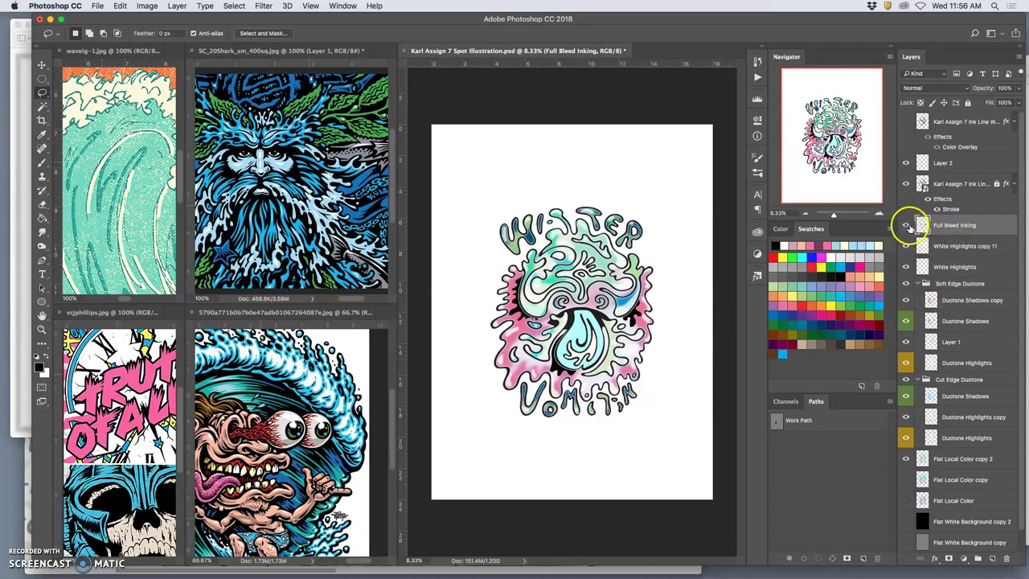
left_click(907, 226)
left_click(906, 226)
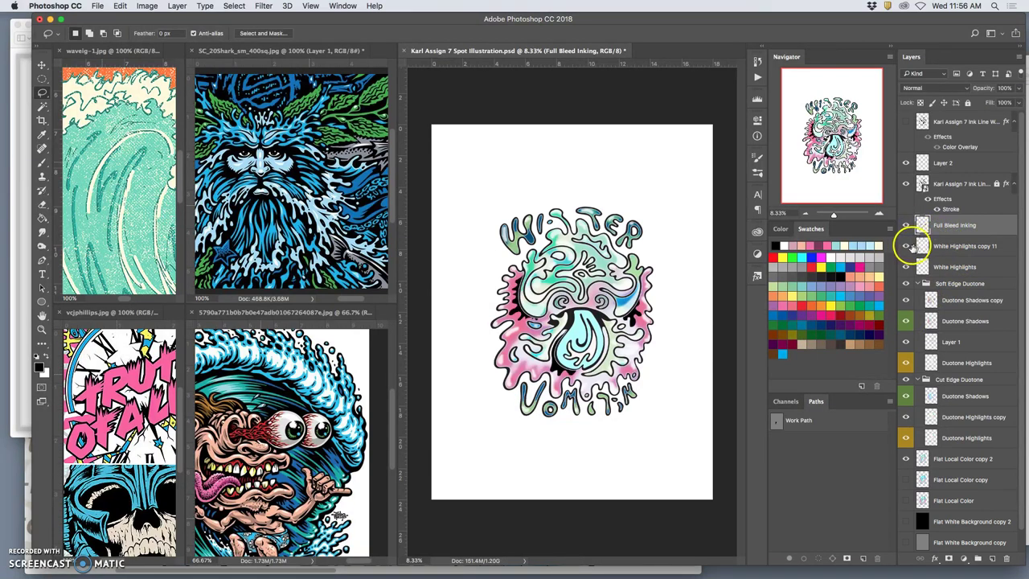
Compare the artwork with the White Highlights copy 11 layer and the Soft Edge Duotone and Cut Edge Duotone groups switched off and on
left_click(906, 248)
left_click(942, 246)
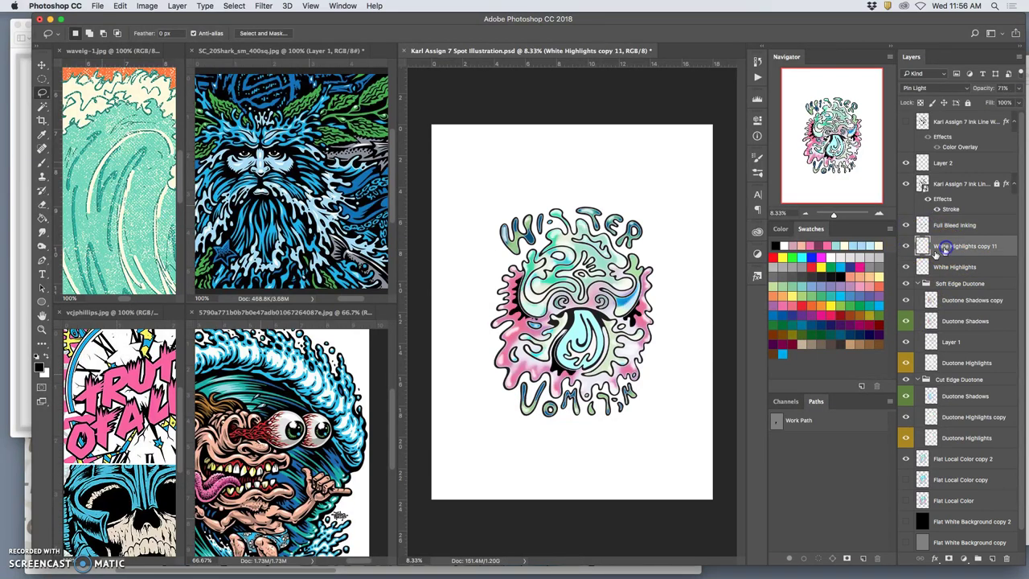
left_click(917, 283)
left_click(906, 284)
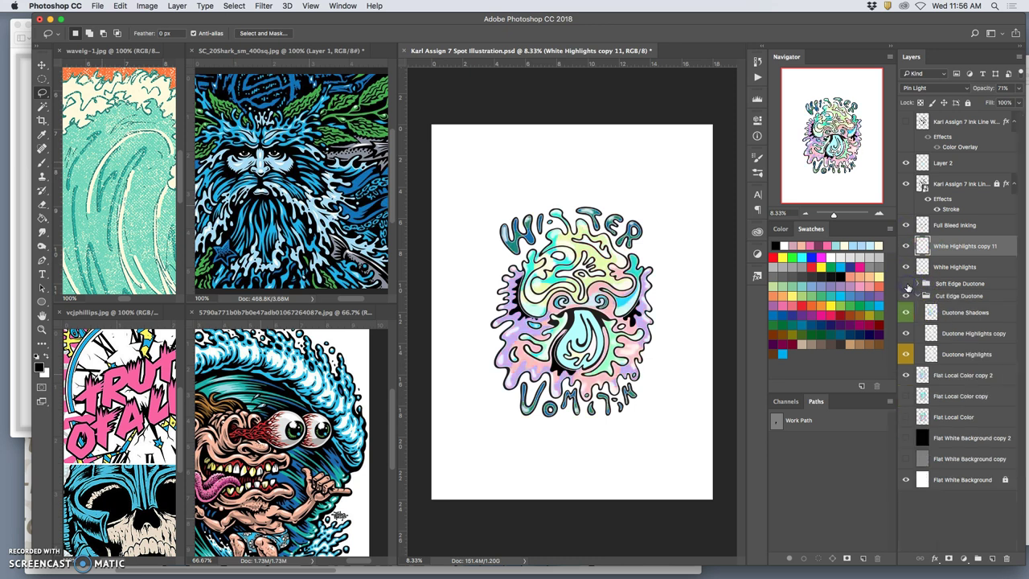
left_click(907, 284)
left_click(917, 295)
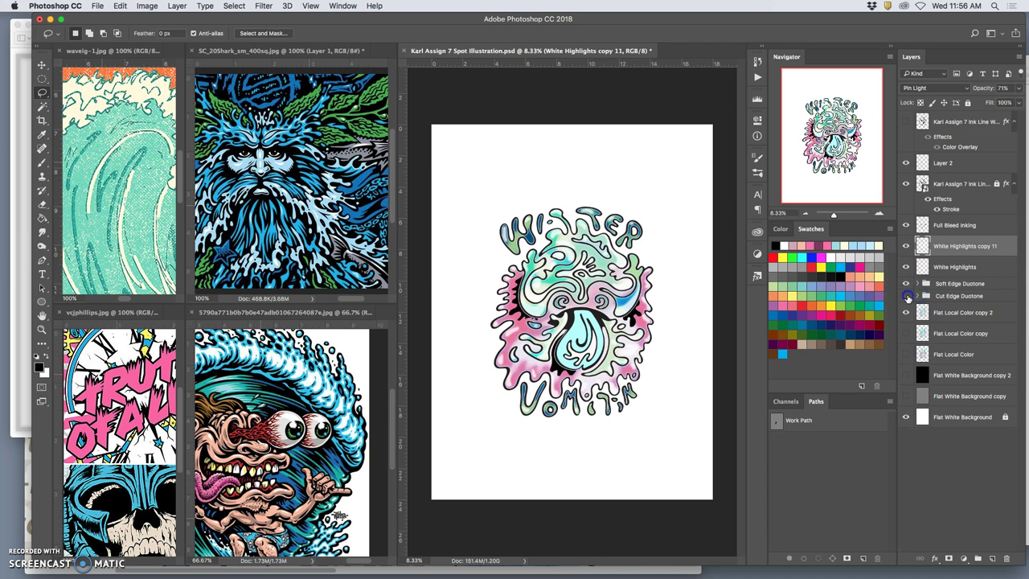
left_click(913, 297)
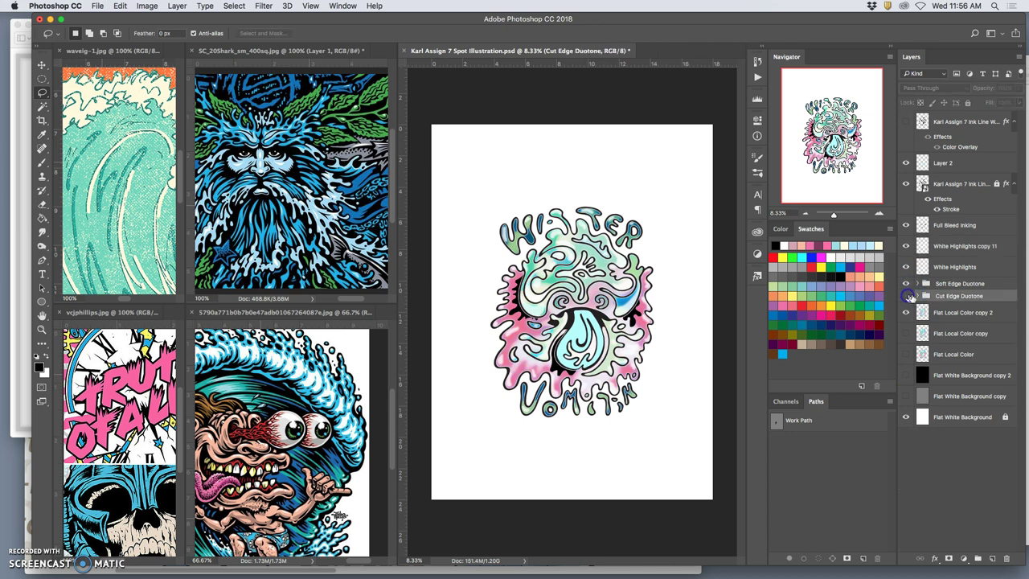
left_click(917, 296)
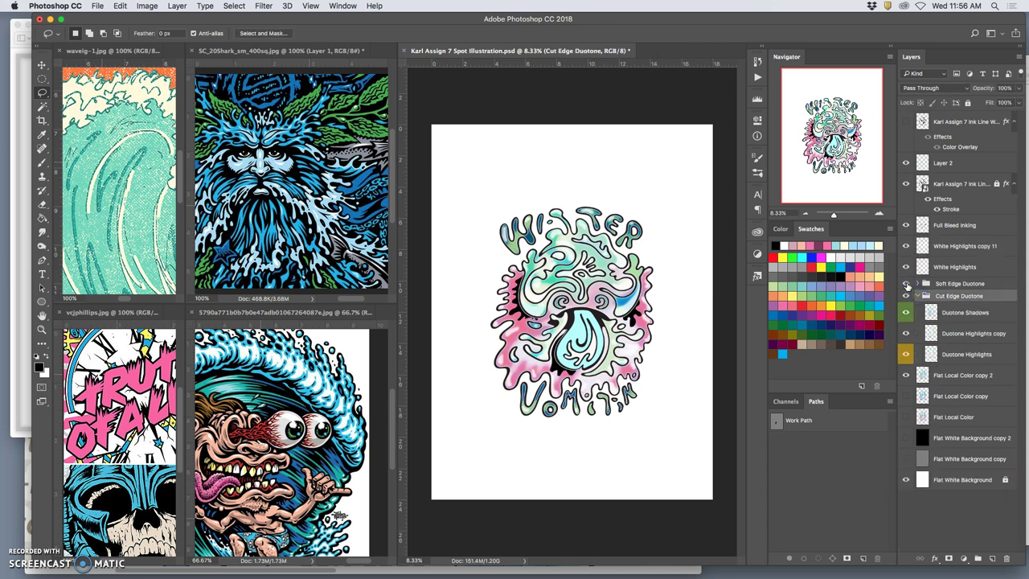
Hide the Soft Edge Duotone group and shift the Cut Edge Duotone Shadows layer's midtones with Color Balance to +34, -17, -18
left_click(906, 284)
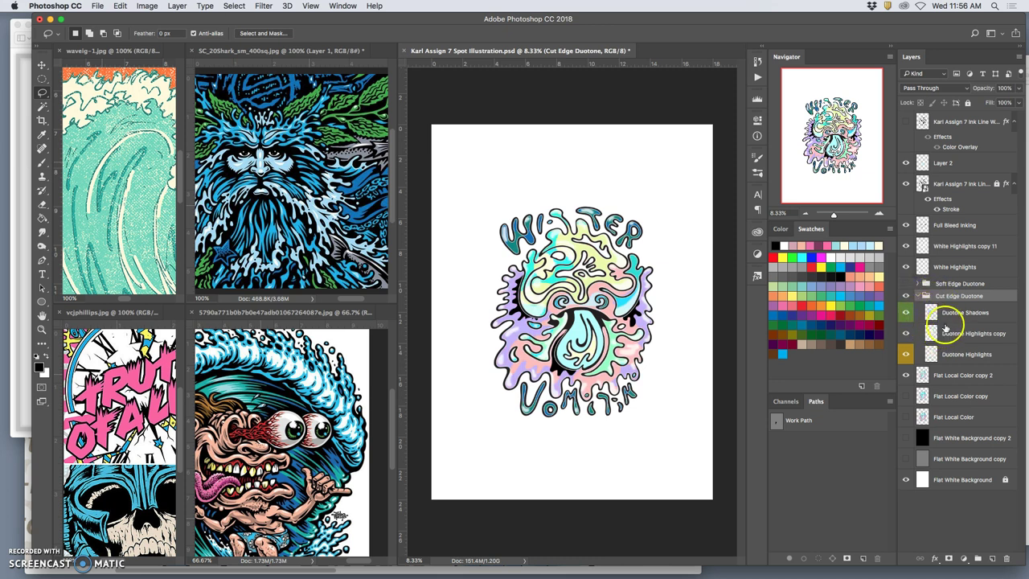
left_click(952, 313)
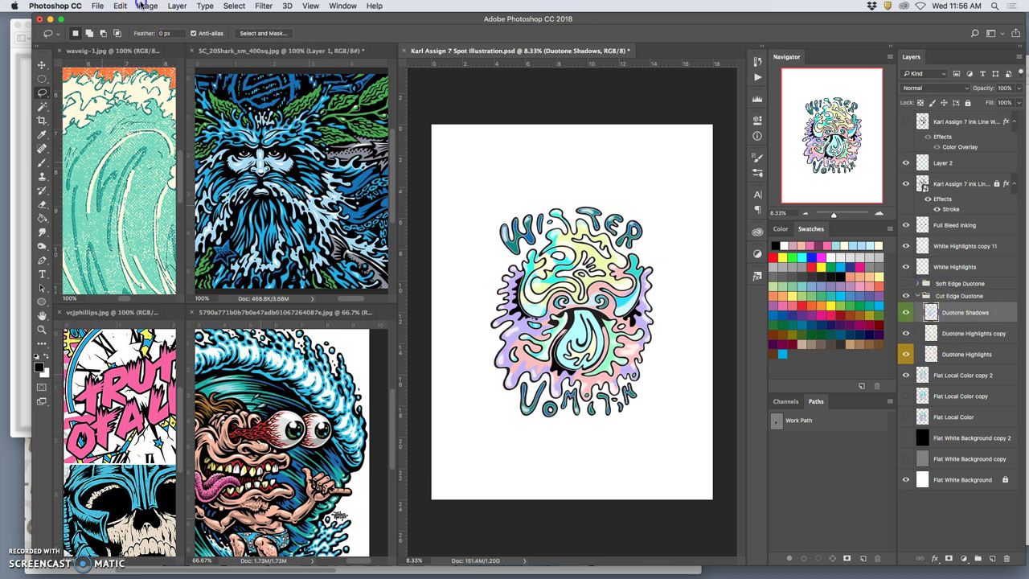
left_click(147, 6)
mouse_move(184, 35)
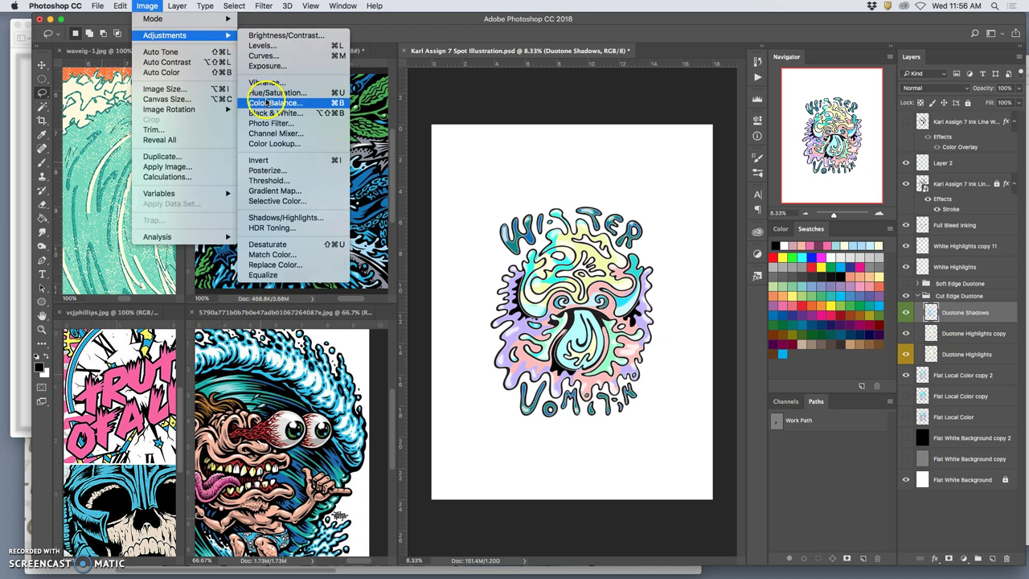
left_click(268, 103)
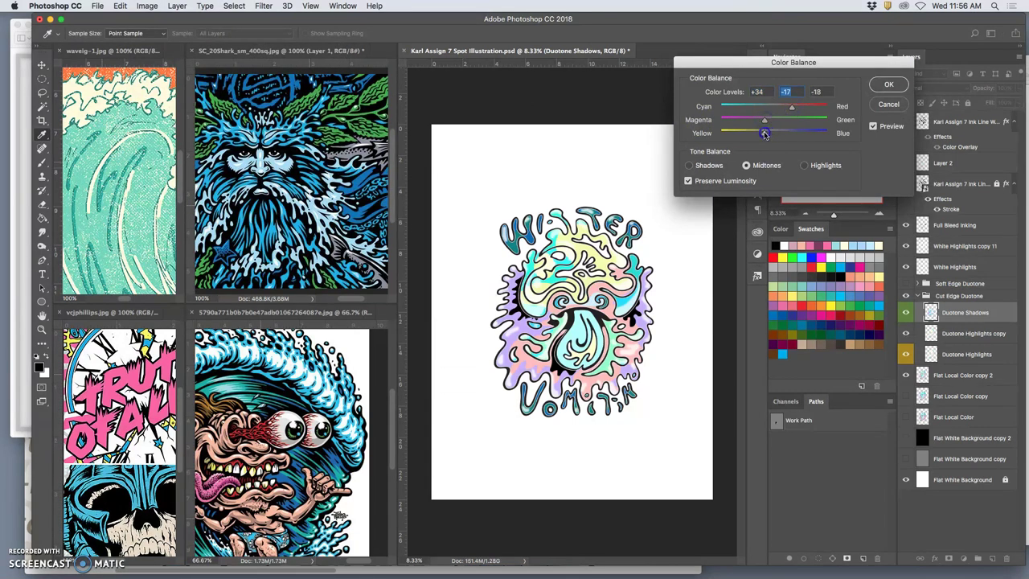
mouse_move(750, 134)
left_mouse_down()
mouse_move(714, 133)
mouse_move(822, 131)
mouse_move(766, 131)
left_mouse_up()
Set the Color Balance highlights for the Duotone Shadows layer to +47, -24, -23
left_click(803, 165)
left_click(774, 108)
left_click_drag(797, 108, 798, 107)
left_click_drag(773, 120, 762, 123)
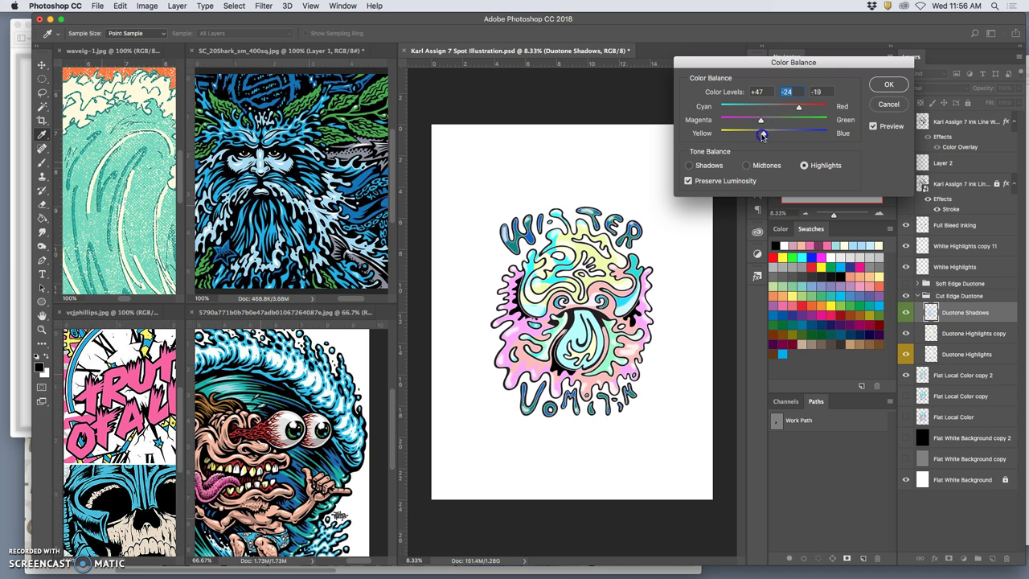
Set the Color Balance shadows to +34, -26, -30, review the other tone ranges, and apply the adjustment
left_click(688, 165)
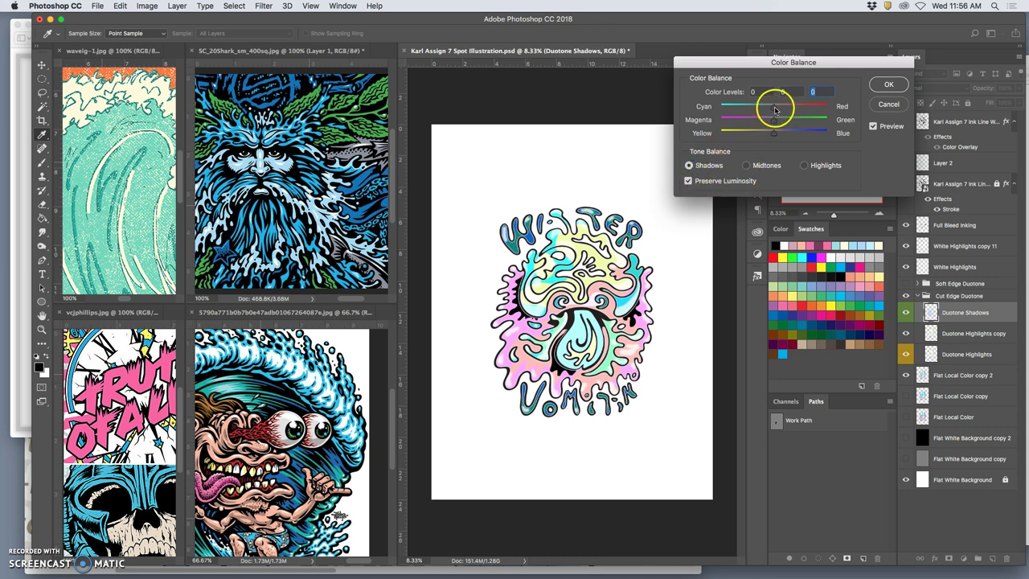
left_click_drag(776, 121, 760, 121)
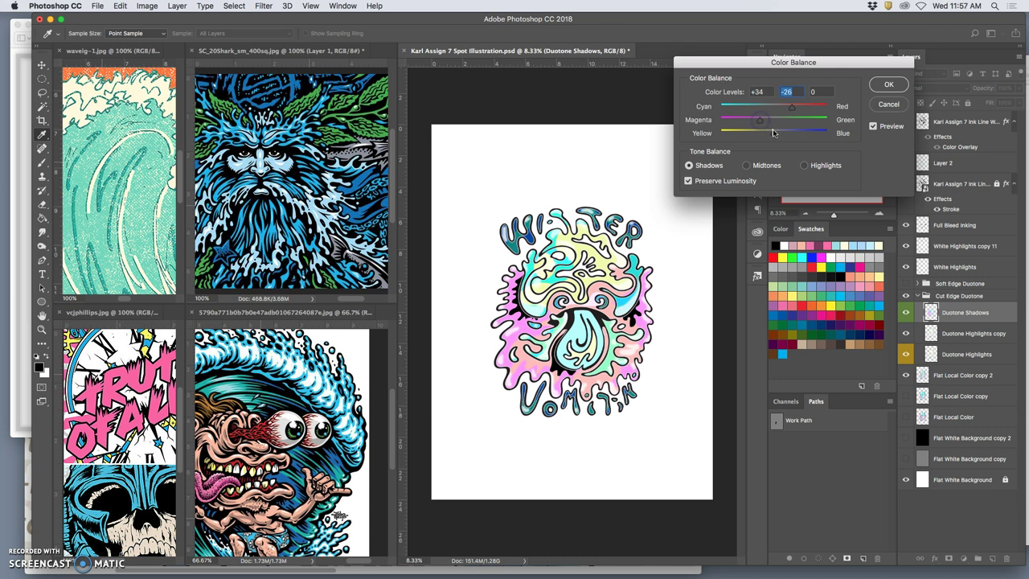
left_click(757, 135)
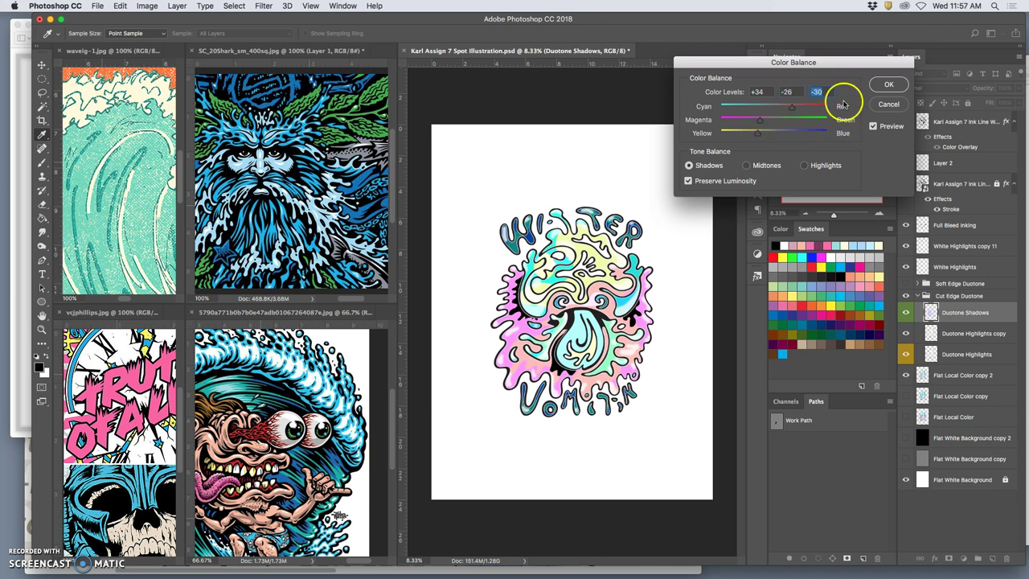
left_click(803, 166)
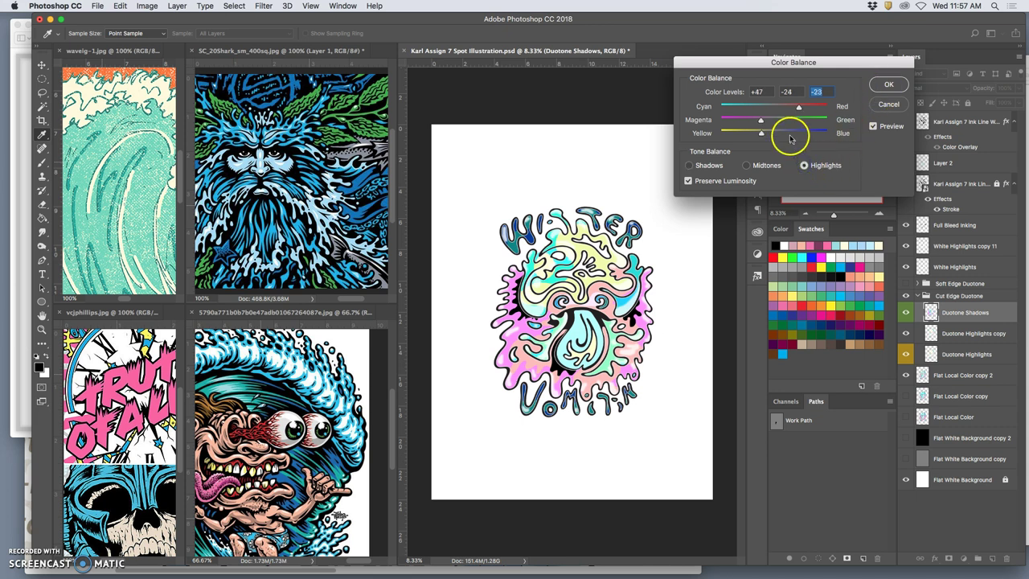
left_click(748, 166)
left_click(691, 166)
left_click(886, 87)
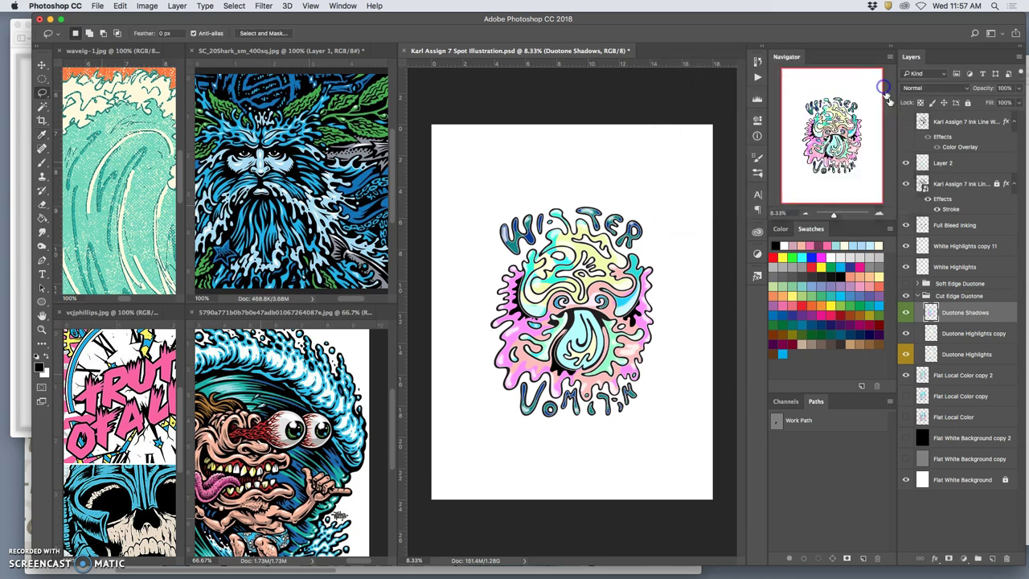
Compare the artwork with the Cut Edge Duotone group's Duotone Highlights copy and Duotone Highlights layers switched off and on
left_click(955, 338)
left_click(906, 355)
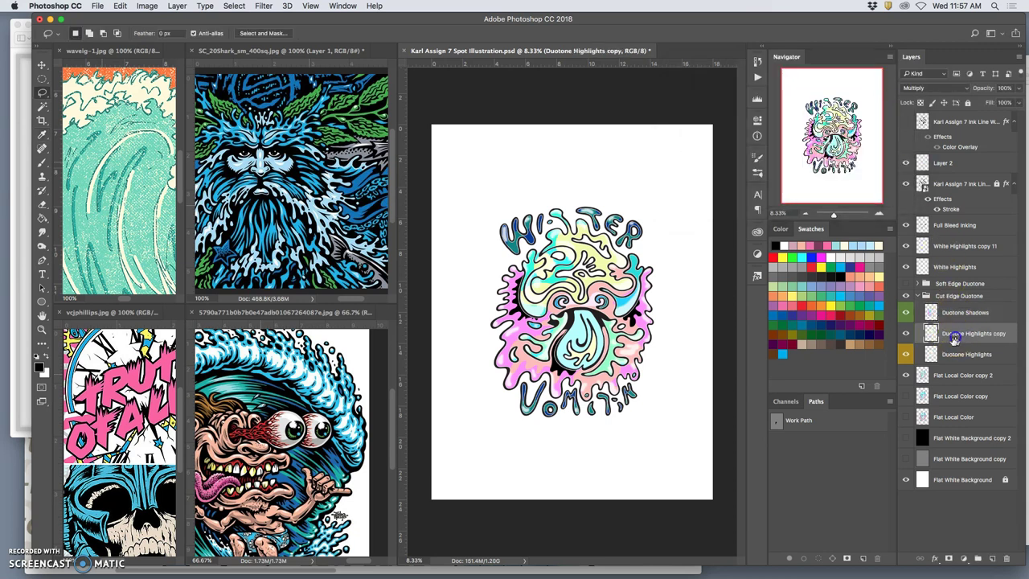
left_click(906, 336)
left_click(907, 336)
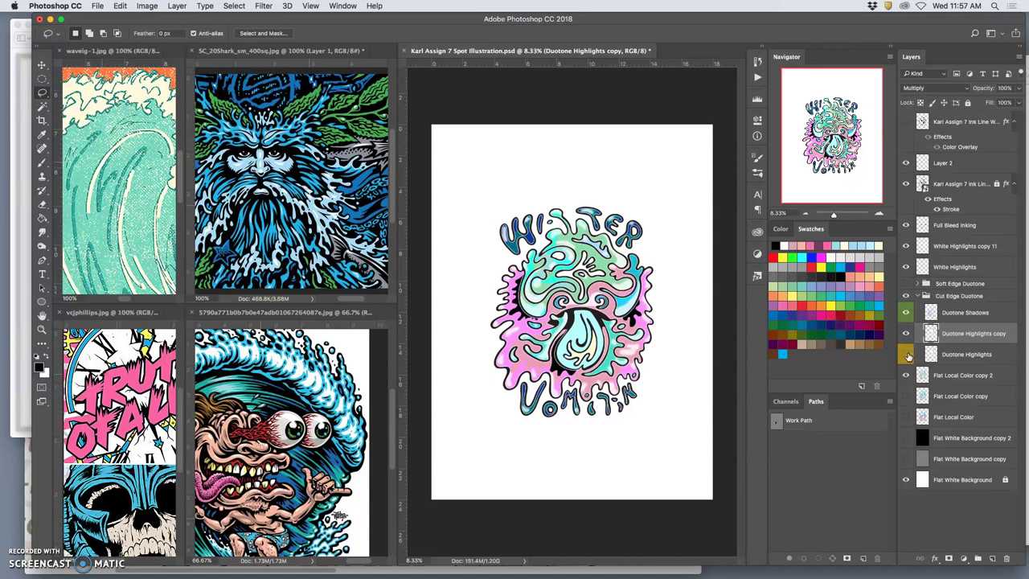
left_click(907, 355)
left_click(907, 354)
left_click(907, 355)
Set the Cut Edge Duotone group's Duotone Highlights layer to 36% opacity, then show and expand the Soft Edge Duotone group
left_click(960, 355)
left_click(1019, 88)
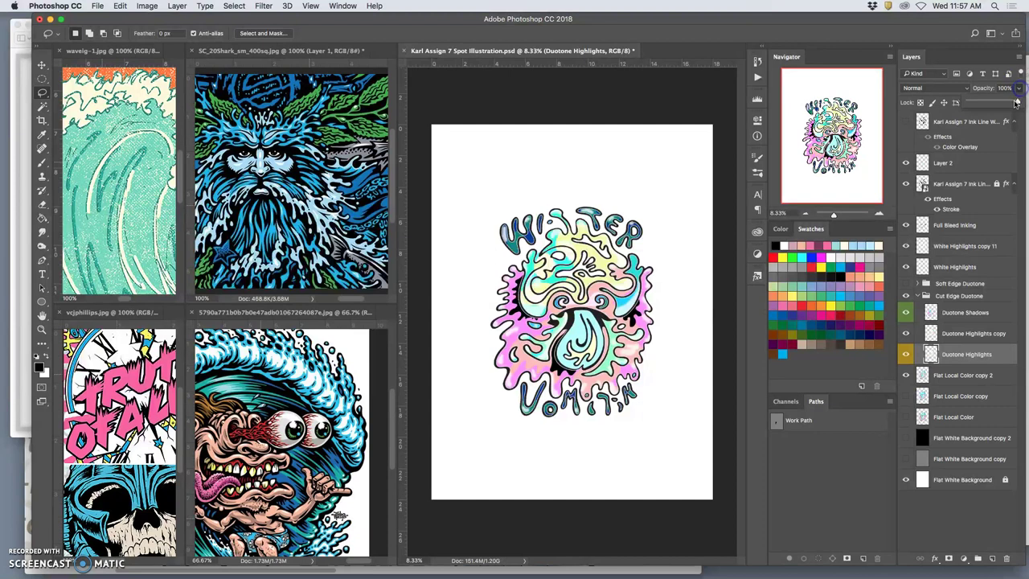
left_click_drag(1001, 102, 997, 103)
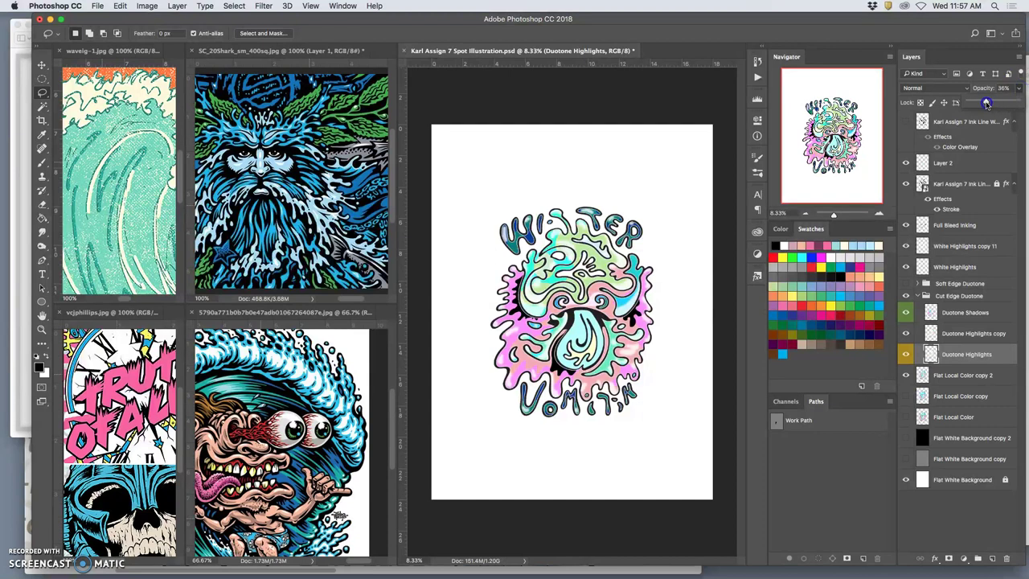
left_click(907, 286)
left_click(907, 287)
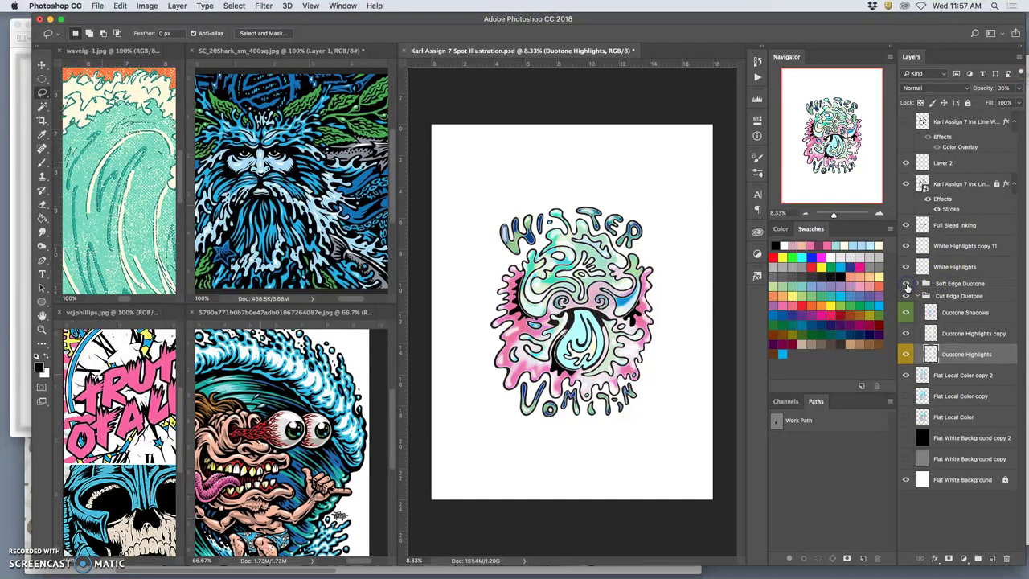
left_click(918, 285)
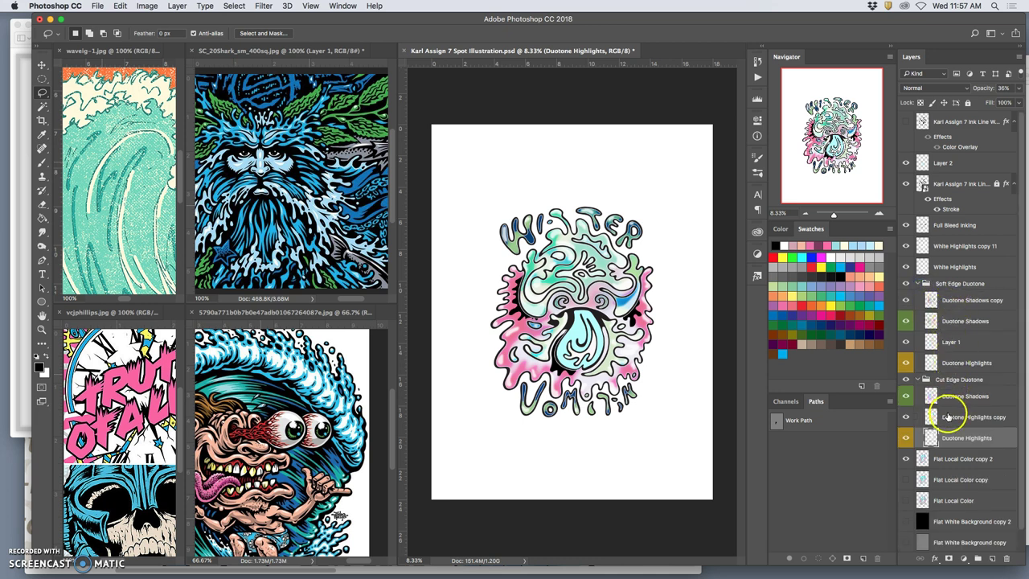
Switch Layer 2 off and on repeatedly to examine what it contributes to the artwork
left_click(905, 162)
left_click(905, 162)
left_click(906, 162)
left_click(906, 162)
left_click(905, 163)
left_click(906, 163)
Add a Gradient Overlay to Layer 2 in Dissolve mode with the purple-to-orange linear gradient at 26% opacity
left_click(951, 165)
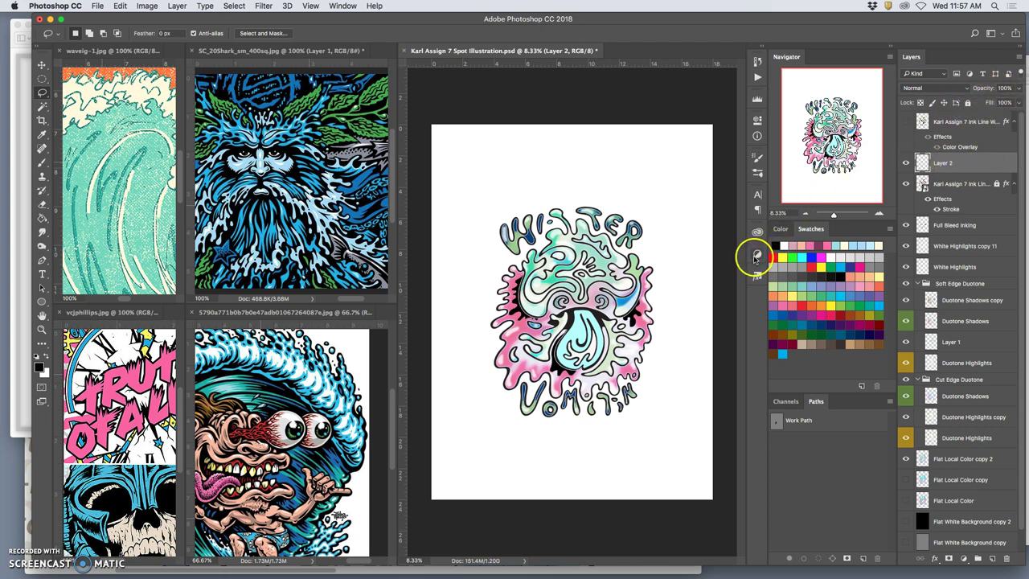
key("super+equal")
key("super+equal")
key("super+equal")
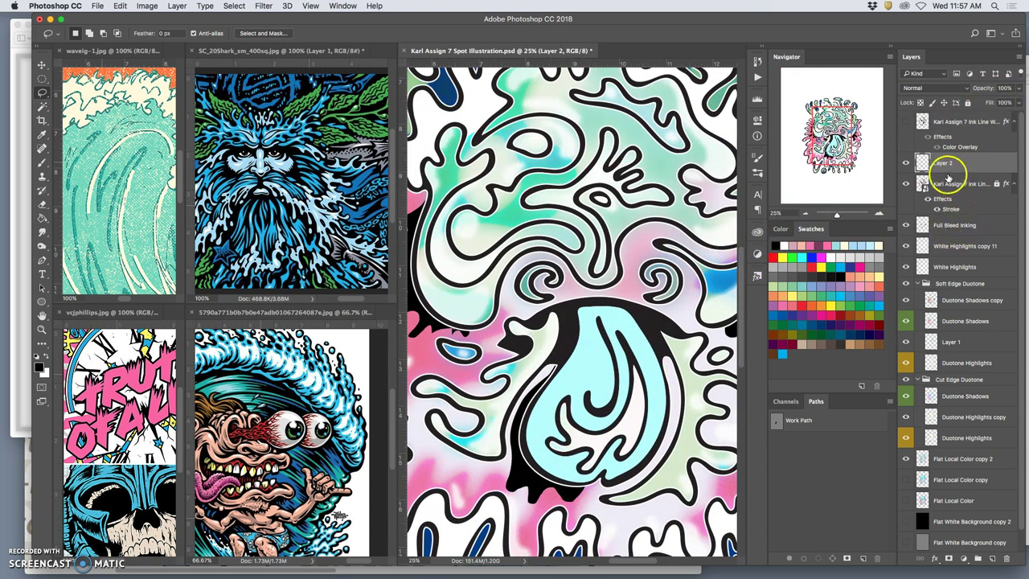
double_click(960, 164)
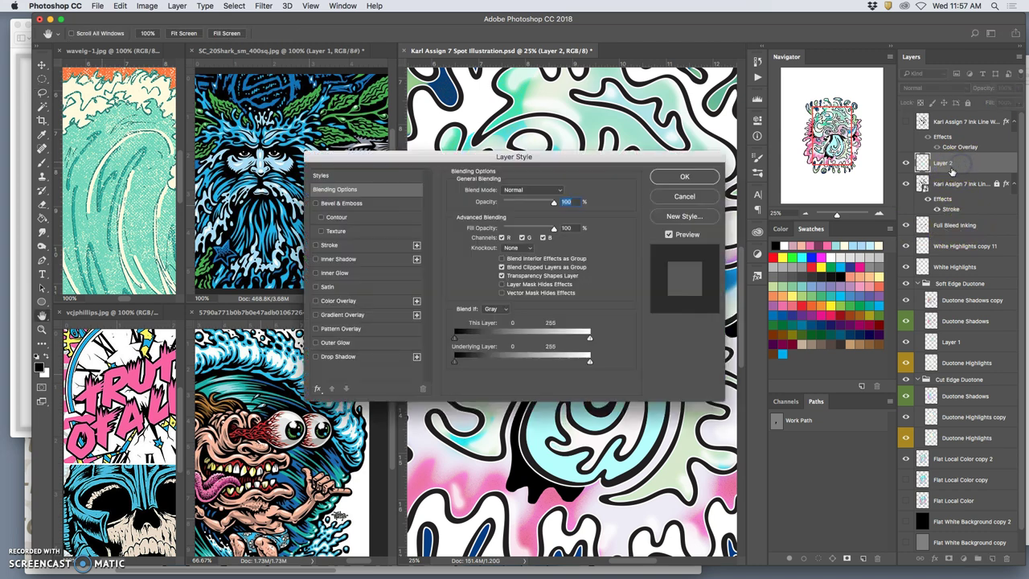
left_click(316, 315)
left_click(336, 315)
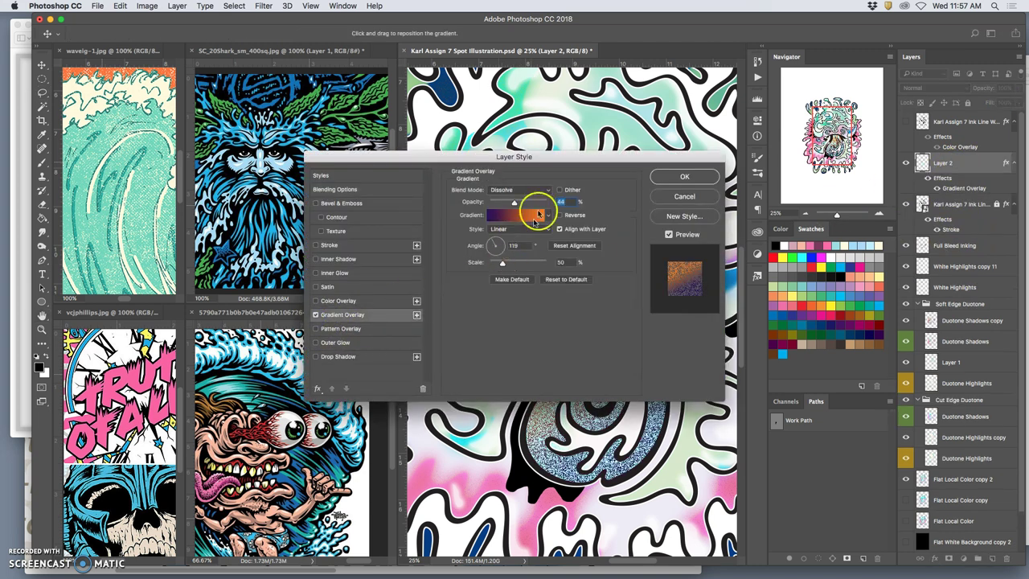
left_click(531, 190)
left_click_drag(554, 158, 322, 136)
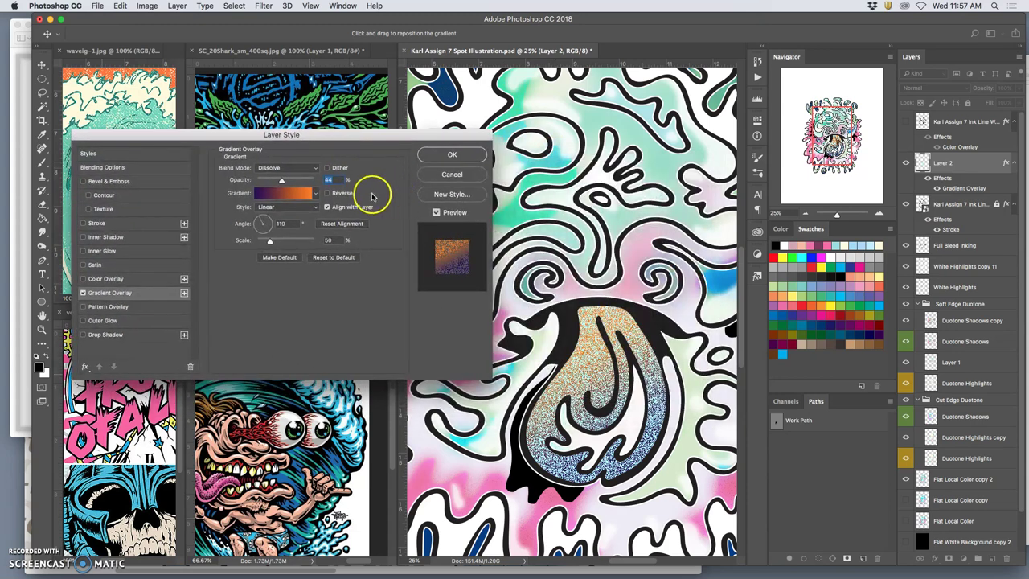
left_click_drag(281, 180, 271, 182)
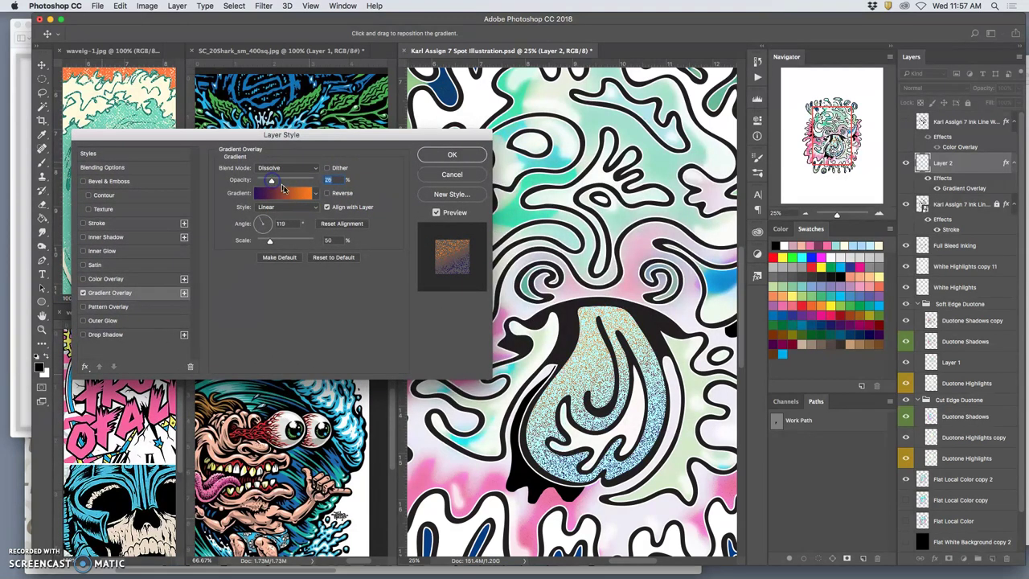
Add a Color Overlay to Layer 2 in mint green beeadc sampled from the artwork, reduce its opacity, and apply the layer style
left_click(98, 279)
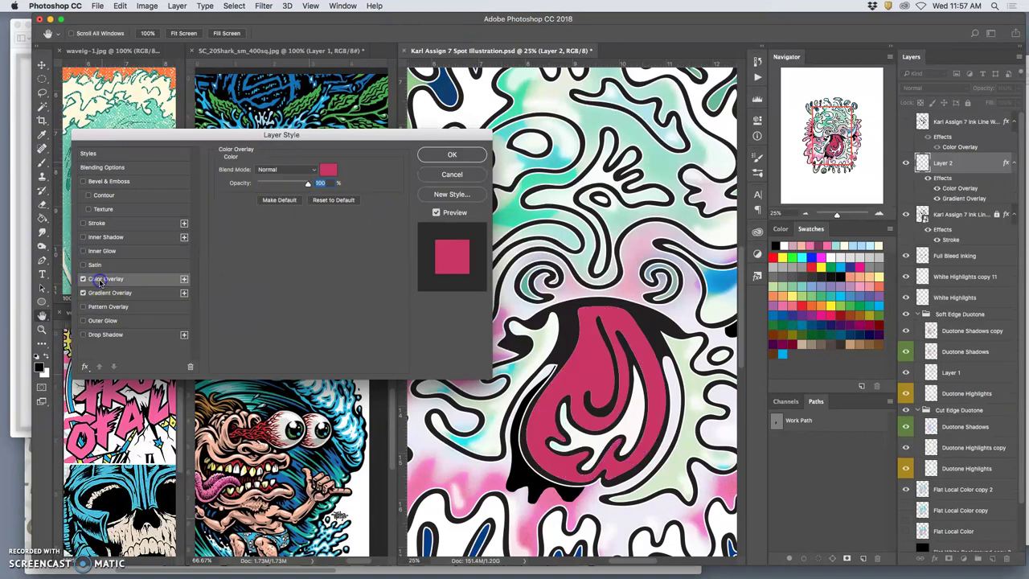
left_click(328, 169)
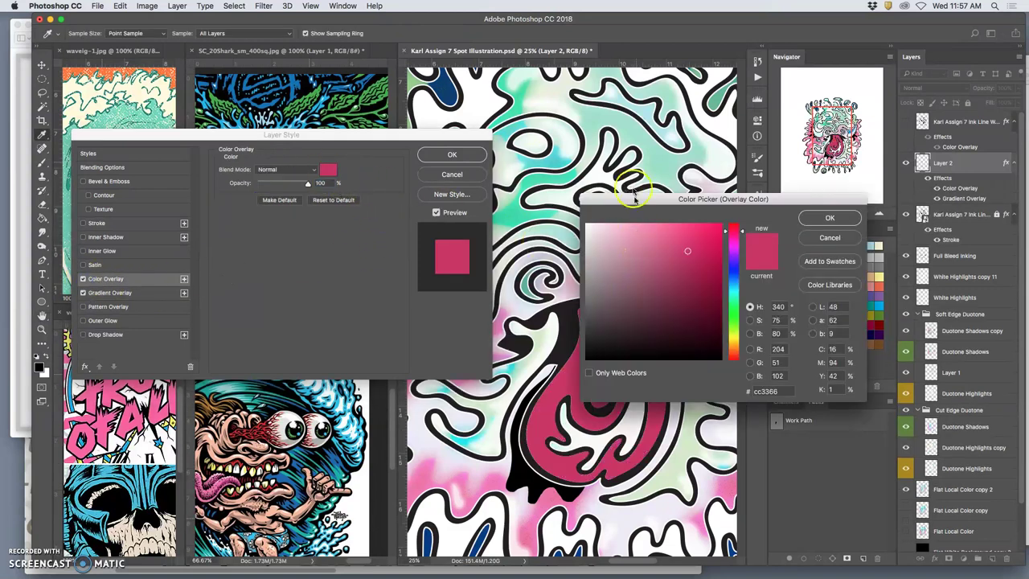
left_click(597, 125)
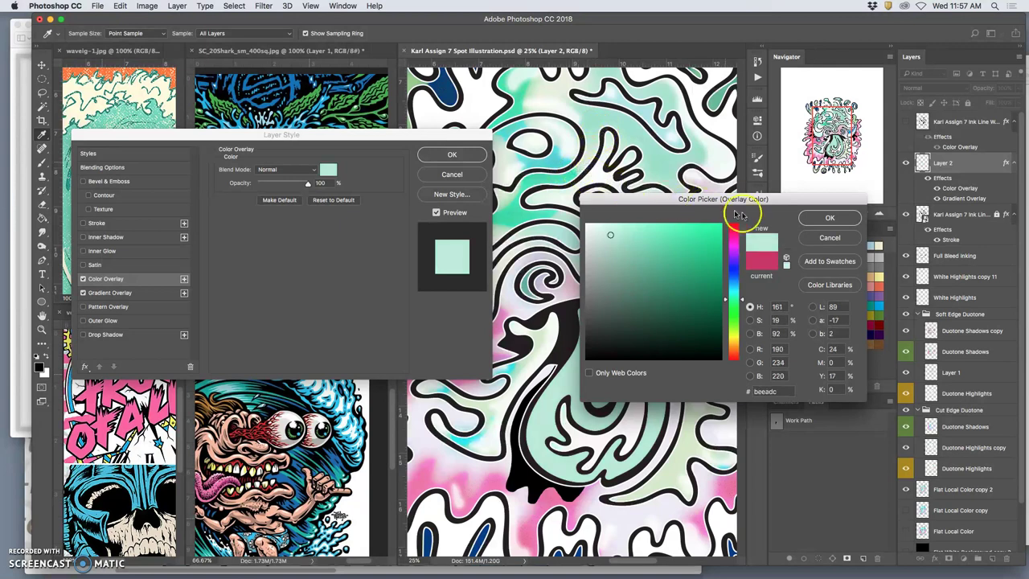
left_click(828, 218)
left_click_drag(307, 183, 281, 186)
left_click(435, 156)
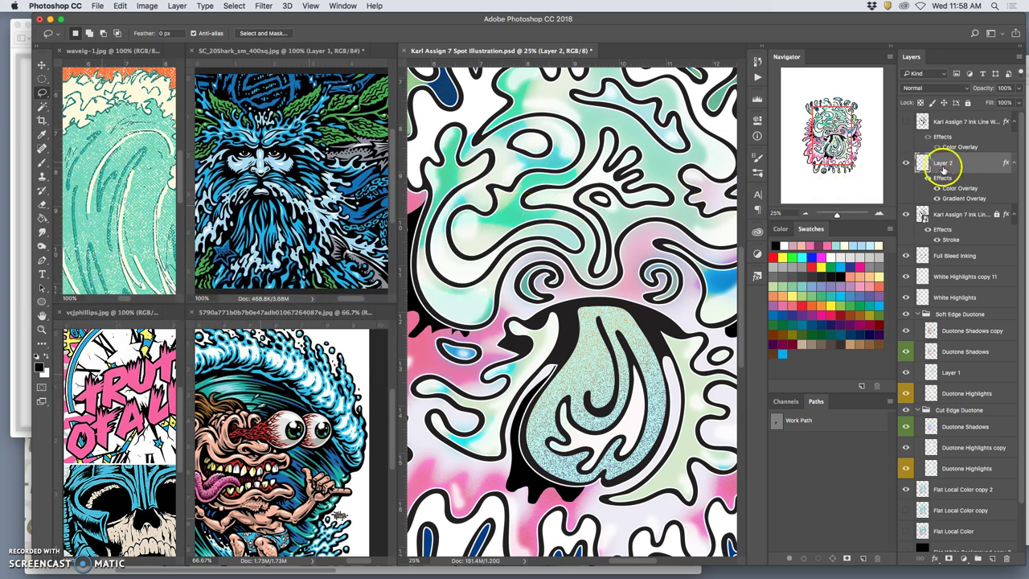
Move Layer 2 down the stack into the Soft Edge Duotone group, between Layer 1 and Duotone Highlights
key("super+bracketleft")
key("super+bracketleft")
key("super+bracketleft")
key("super+bracketleft")
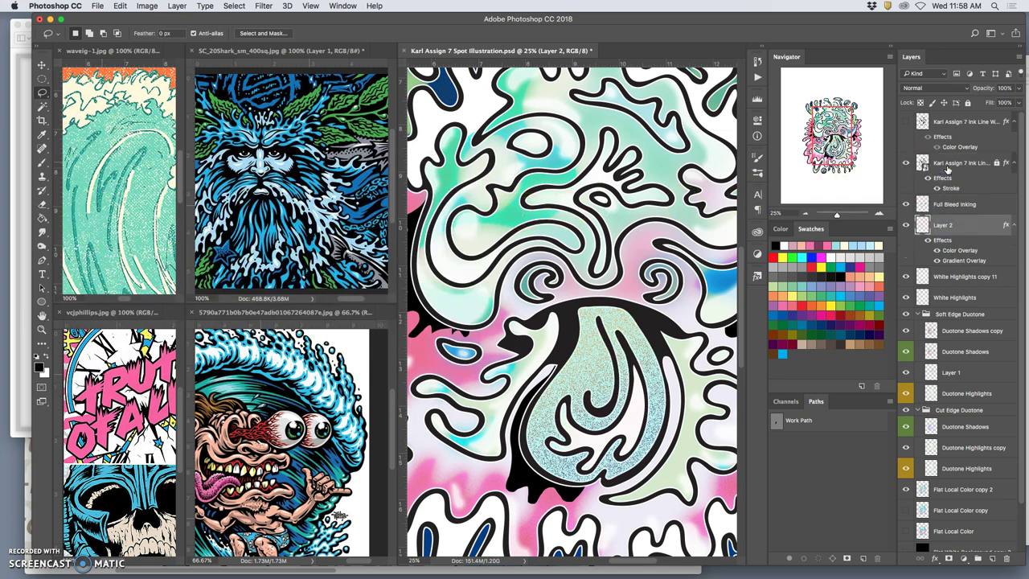
key("super+bracketleft")
key("super+bracketleft")
key("super+bracketleft")
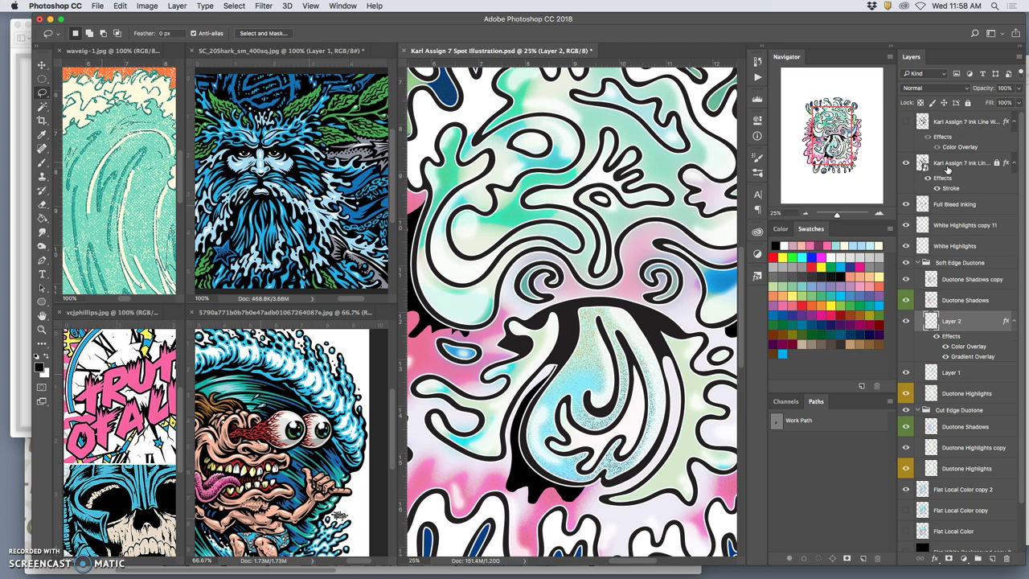
key("super+bracketleft")
key("super+bracketleft")
key("super+bracketright")
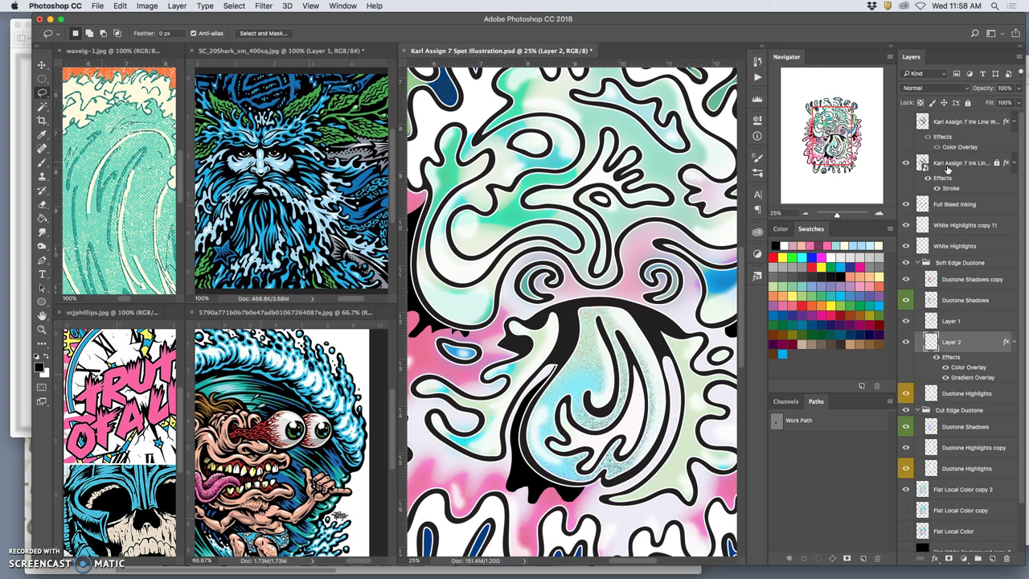
key("super+minus")
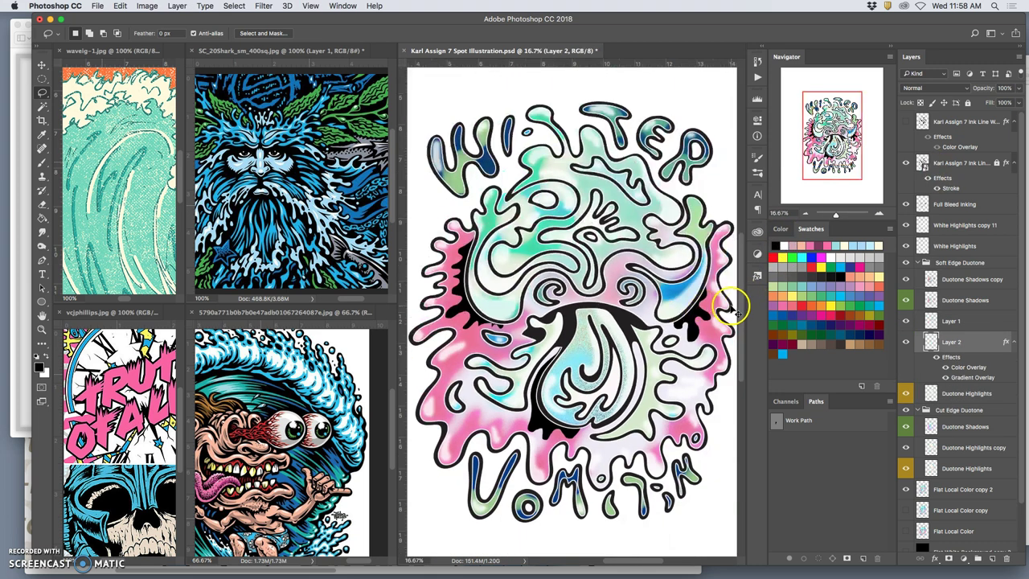
Collapse the Soft Edge Duotone and Cut Edge Duotone groups, and show Flat Local Color copy and the grey Flat White Background copy
left_click(919, 263)
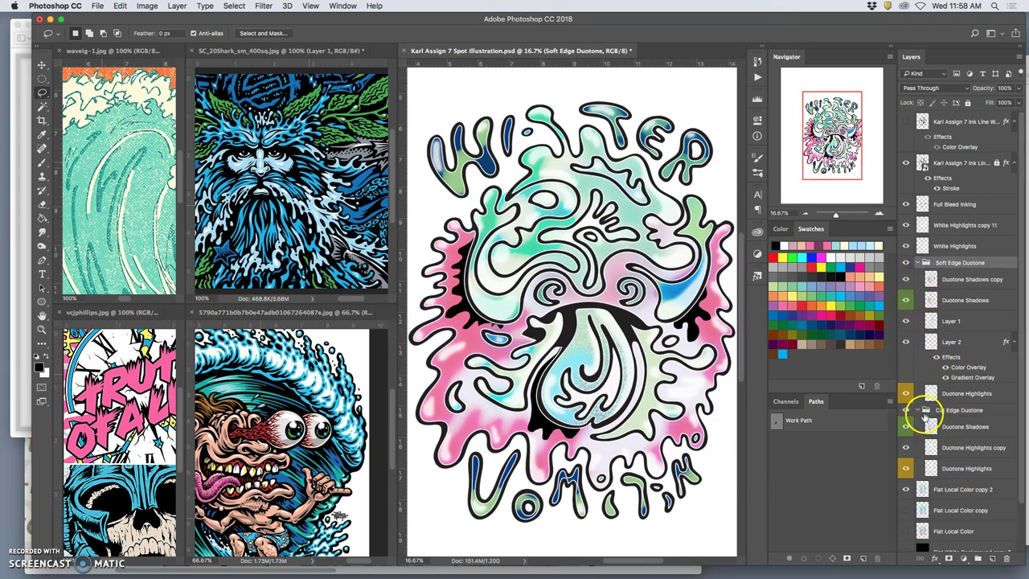
left_click(918, 263)
left_click(919, 276)
left_click(906, 313)
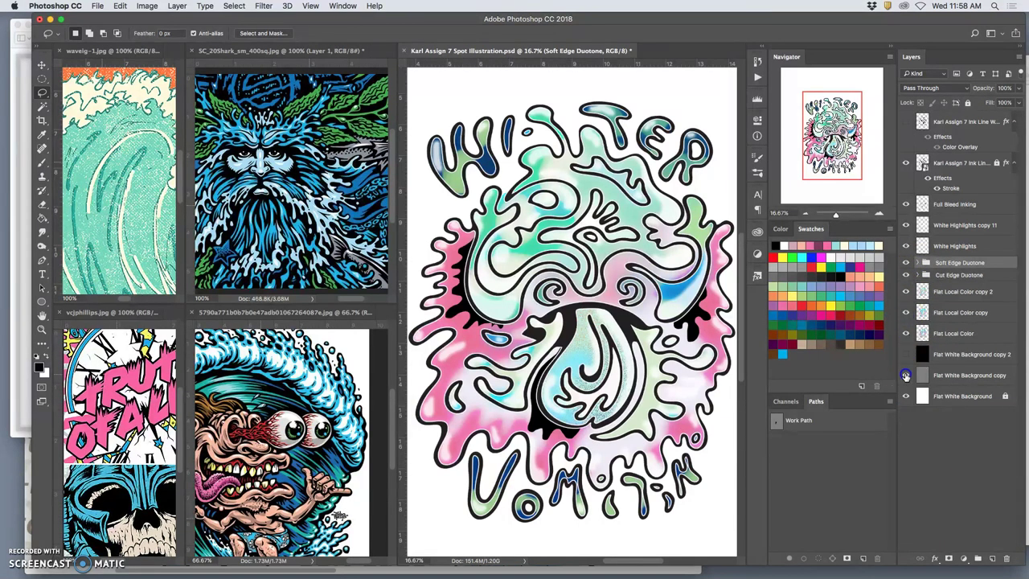
left_click(906, 376)
left_click(683, 312)
key("super+r")
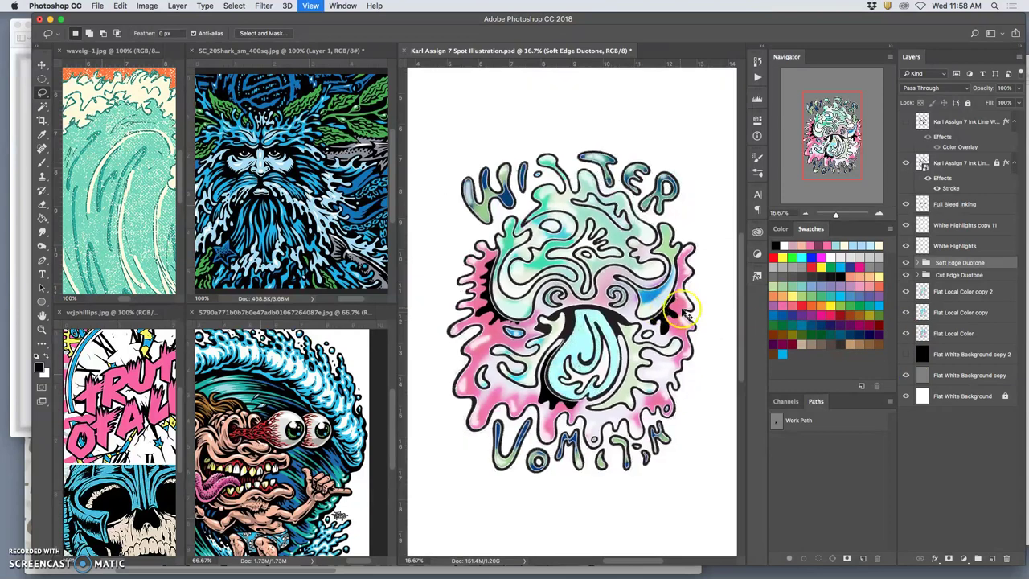
key("super+minus")
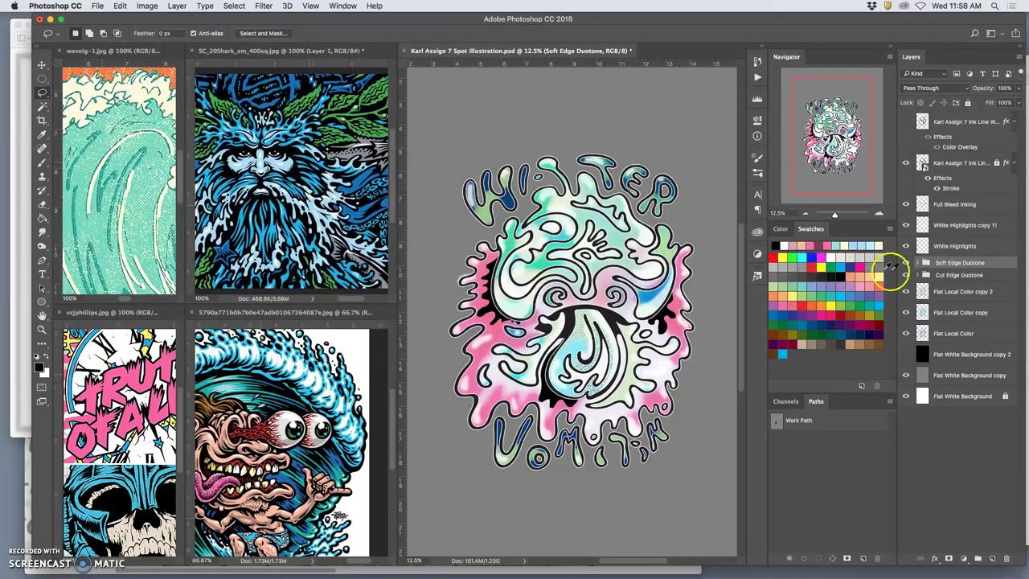
Switch the Soft Edge Duotone group off and on to examine its effect against the grey background
left_click(906, 264)
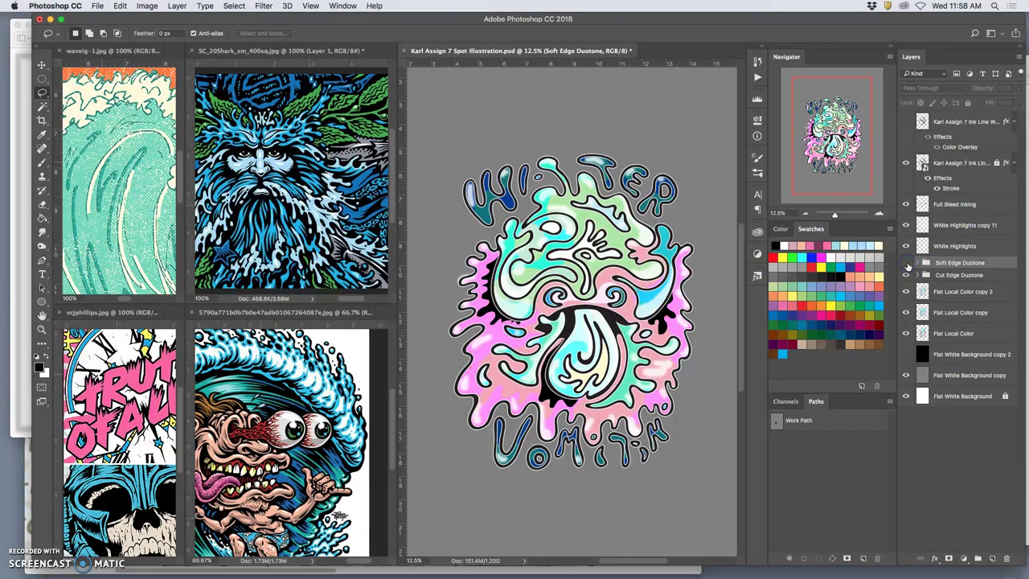
left_click(906, 263)
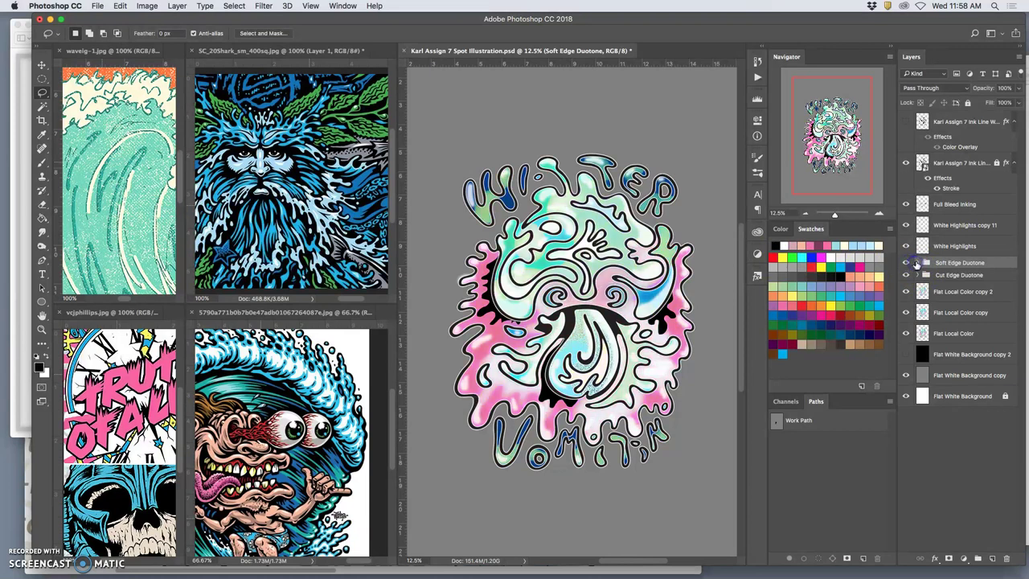
left_click(1018, 89)
mouse_move(1017, 102)
left_mouse_down()
mouse_move(987, 102)
mouse_move(1018, 102)
left_mouse_up()
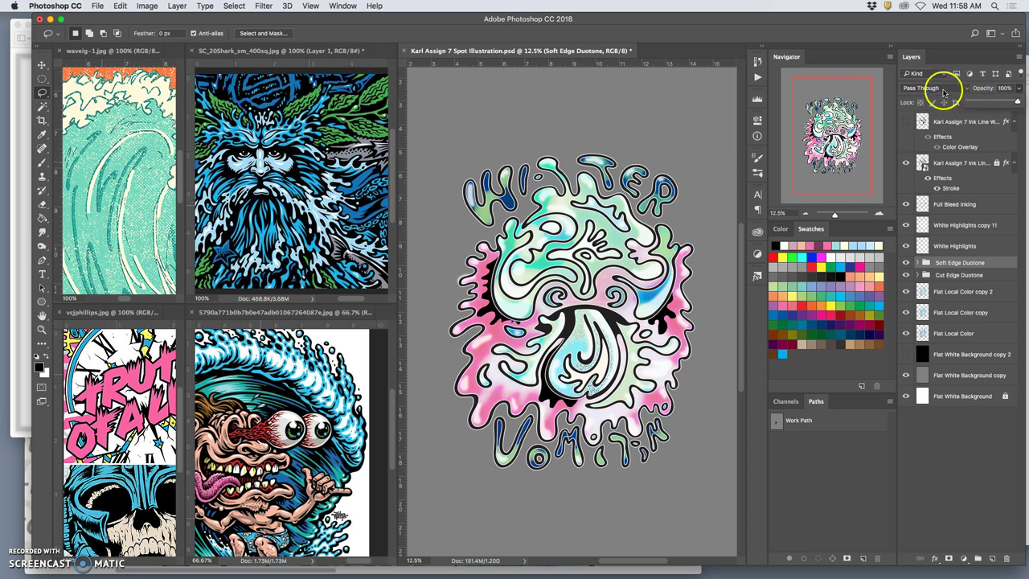
Try the Pin Light, Linear Light and Soft Light blend modes on the Soft Edge Duotone group, testing Soft Light at reduced opacity
left_click(940, 89)
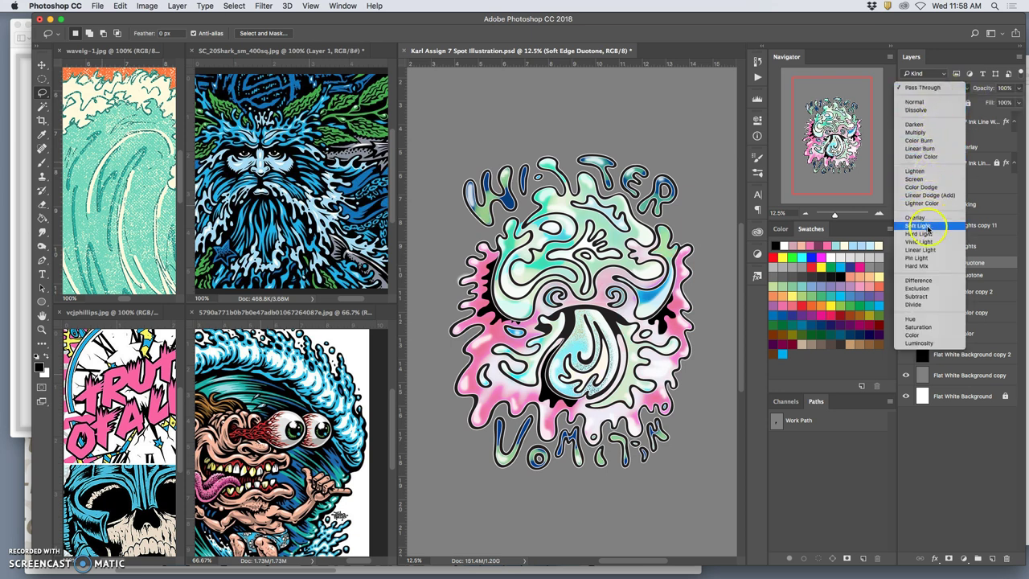
left_click(926, 258)
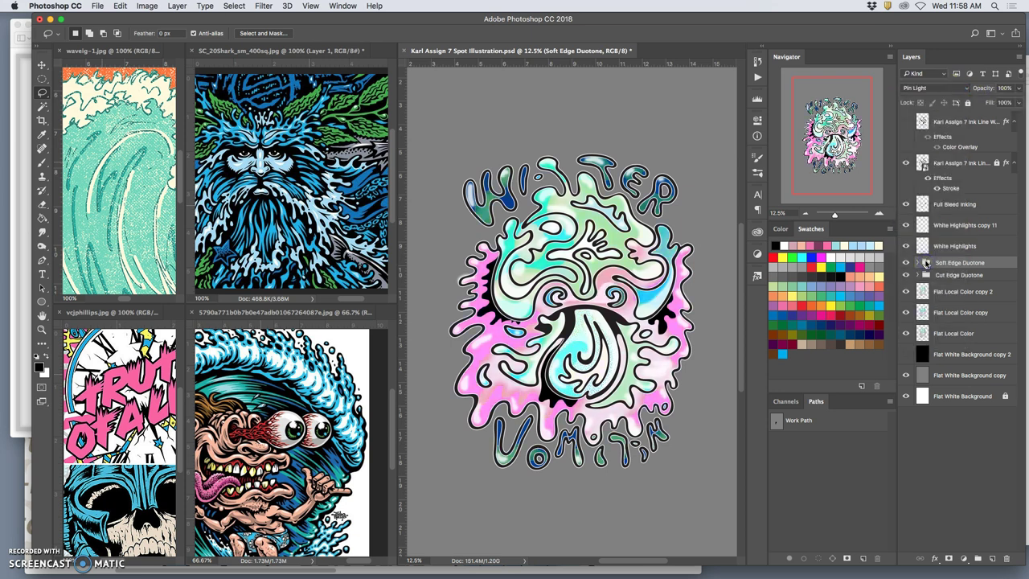
left_click(937, 88)
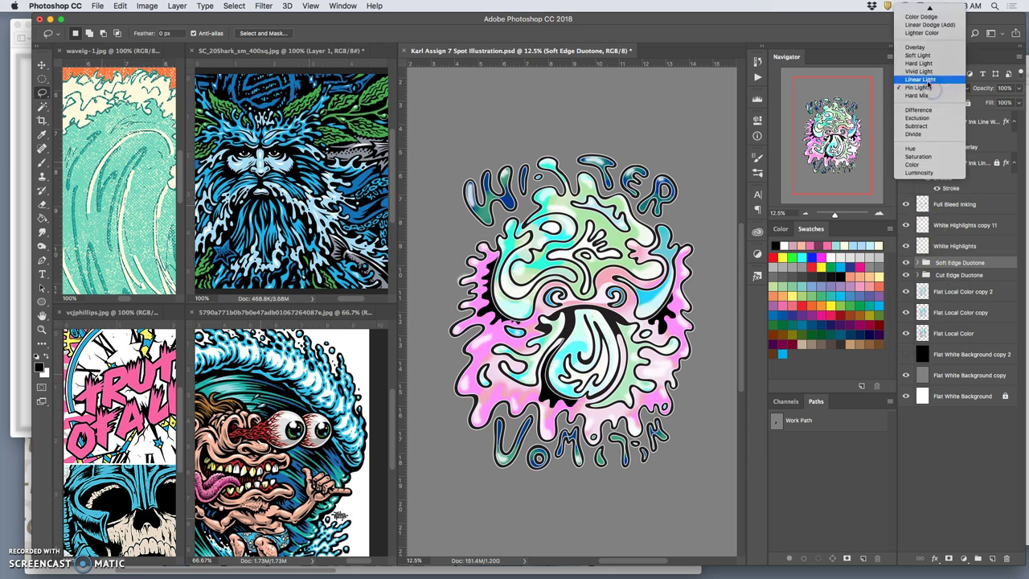
left_click(927, 81)
left_click(931, 89)
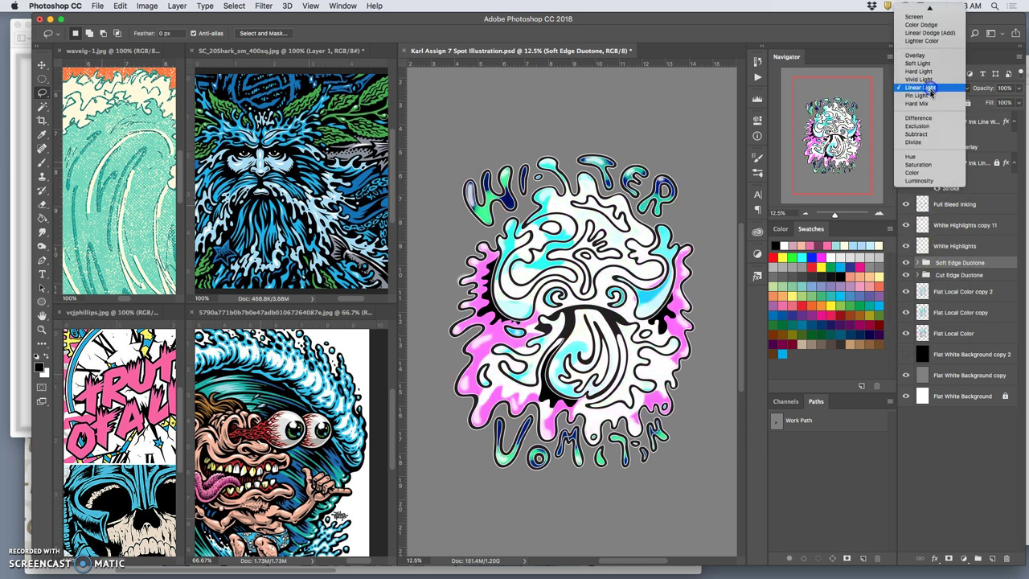
left_click(918, 76)
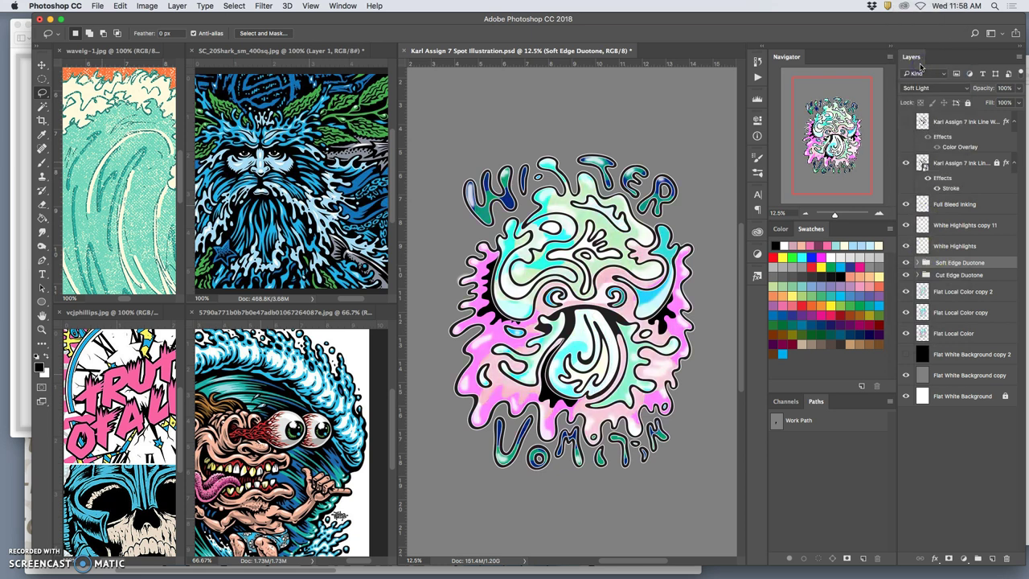
left_click(1018, 88)
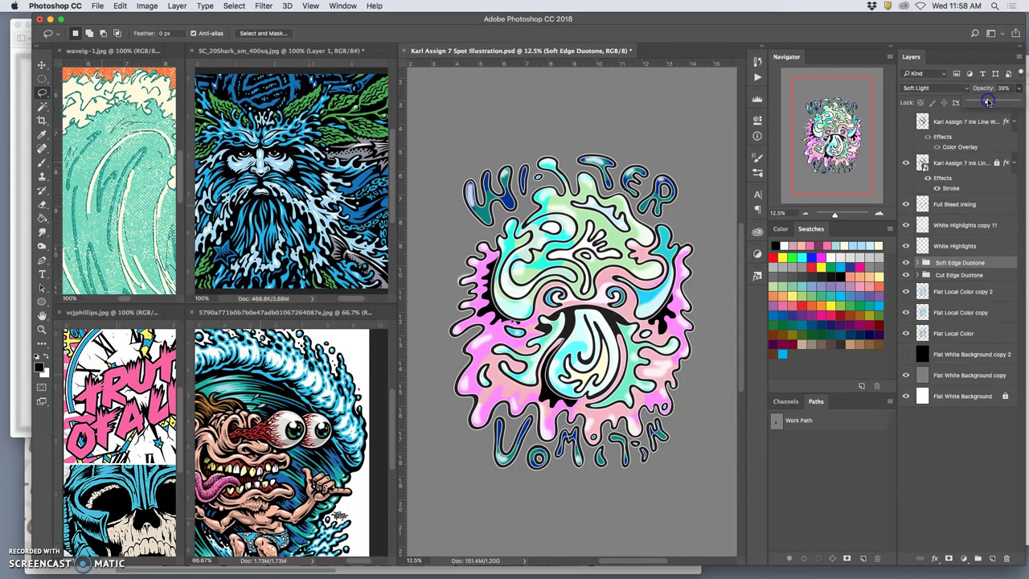
Set the Soft Edge Duotone group to Pin Light blending at 48% opacity
left_click(951, 91)
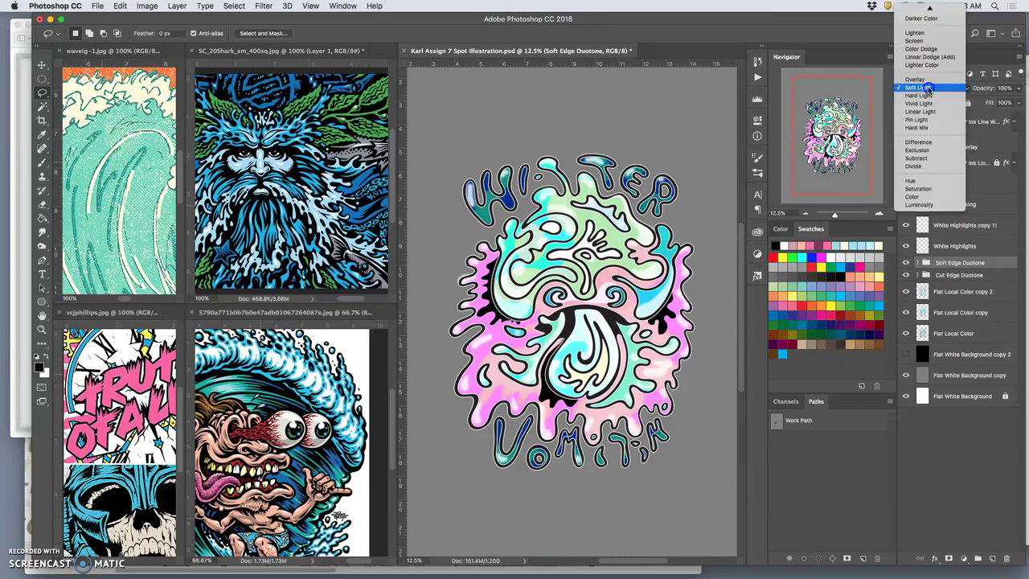
left_click(957, 119)
left_click(1016, 90)
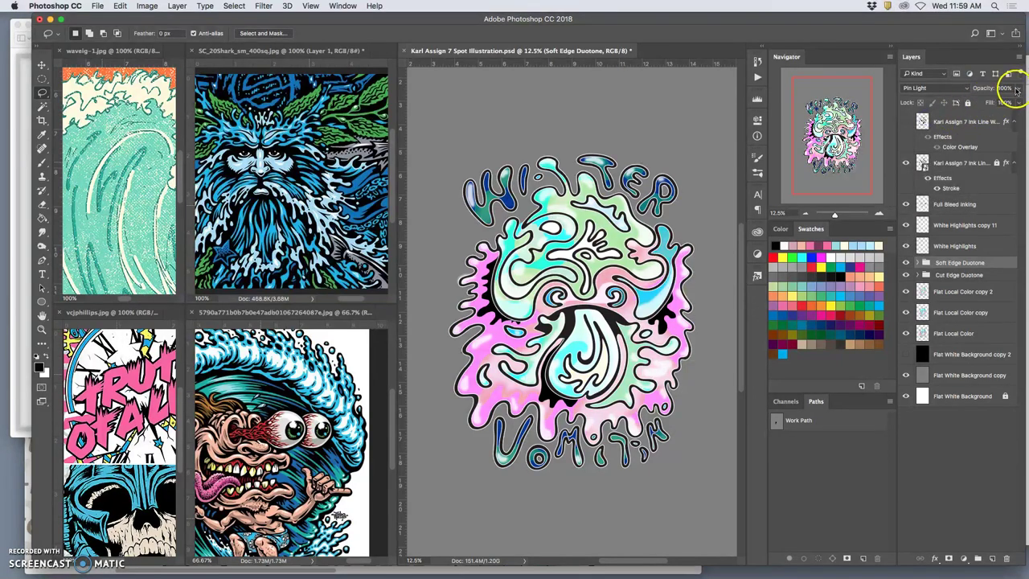
left_click_drag(1017, 90, 993, 102)
Try Normal blending on the Soft Edge Duotone group and undo it
left_click(936, 88)
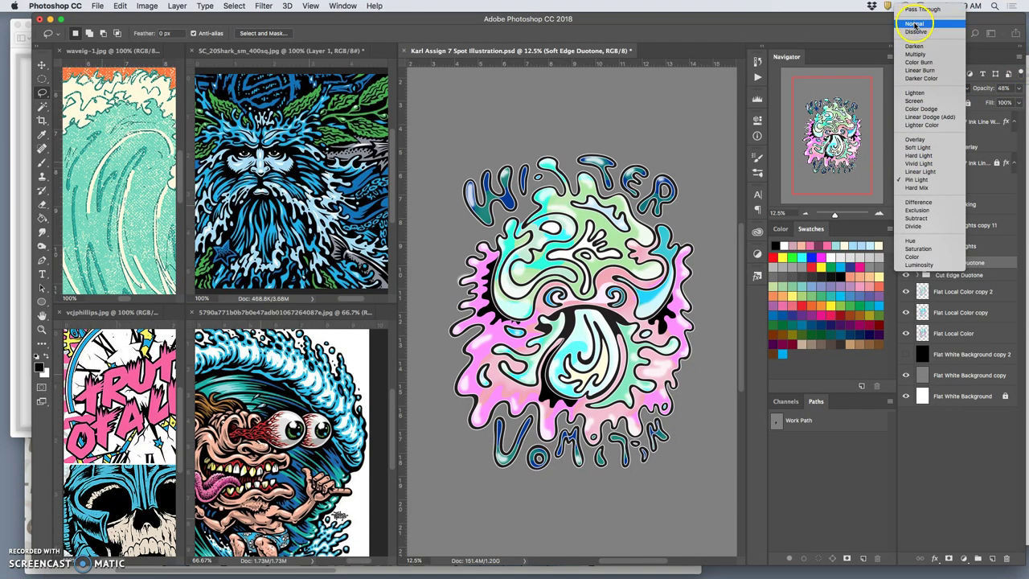
left_click(914, 25)
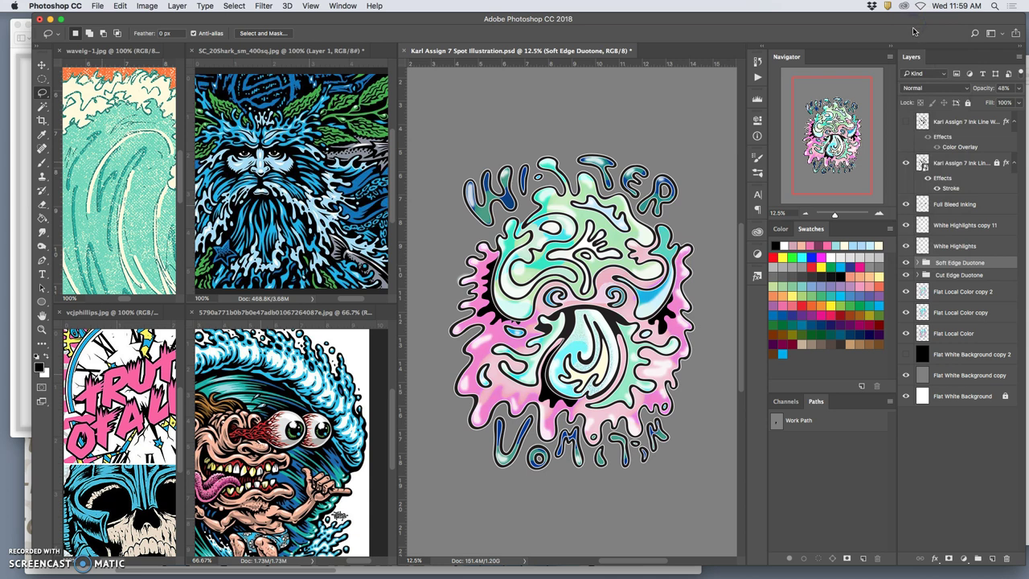
key("super+z")
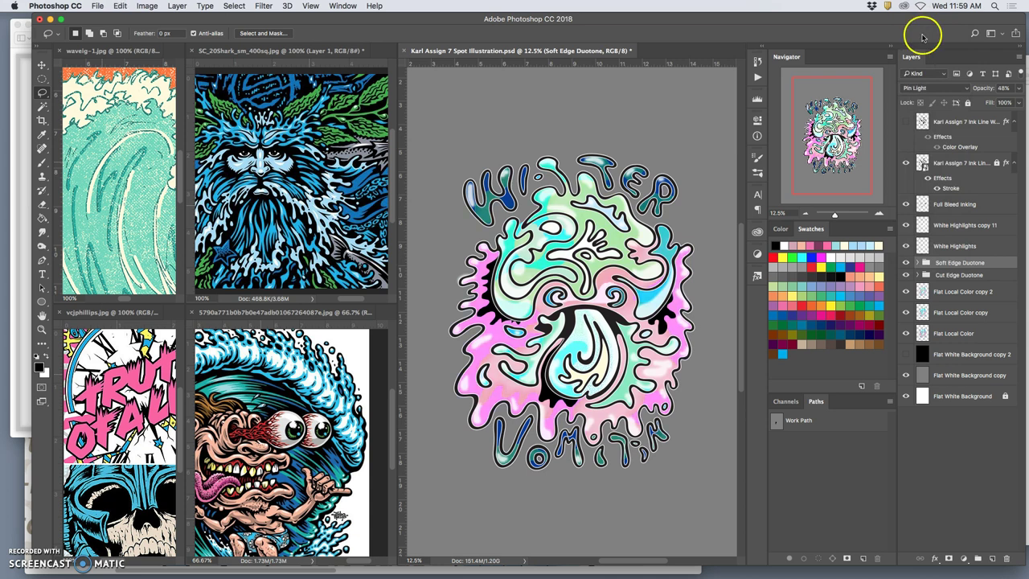
Set the Soft Edge Duotone group's opacity to 91% and inspect the face and tongue colours up close
left_click(1019, 89)
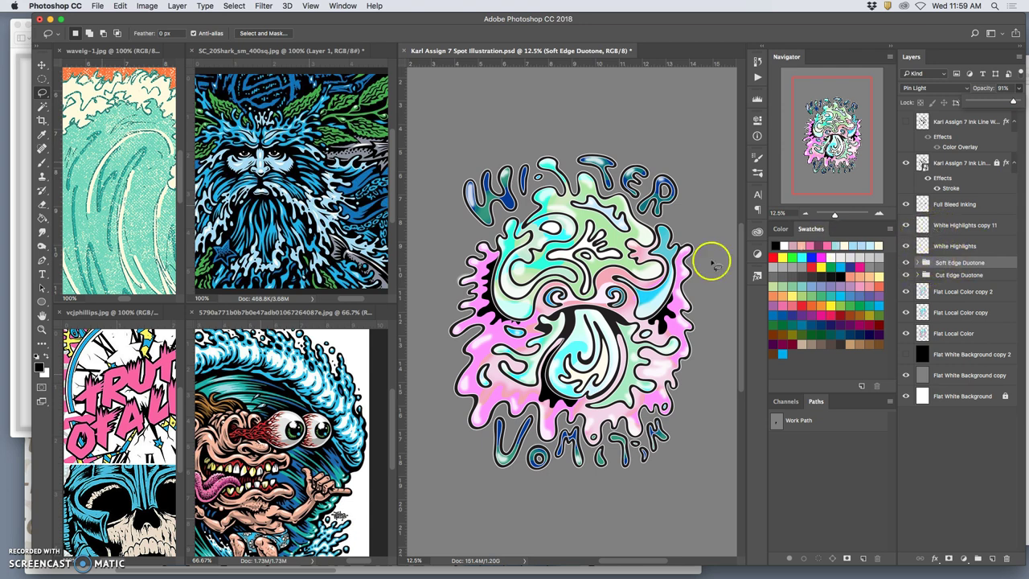
key("super+plus")
key("super+plus")
key("super+plus")
scroll(626, 310, "up", 3)
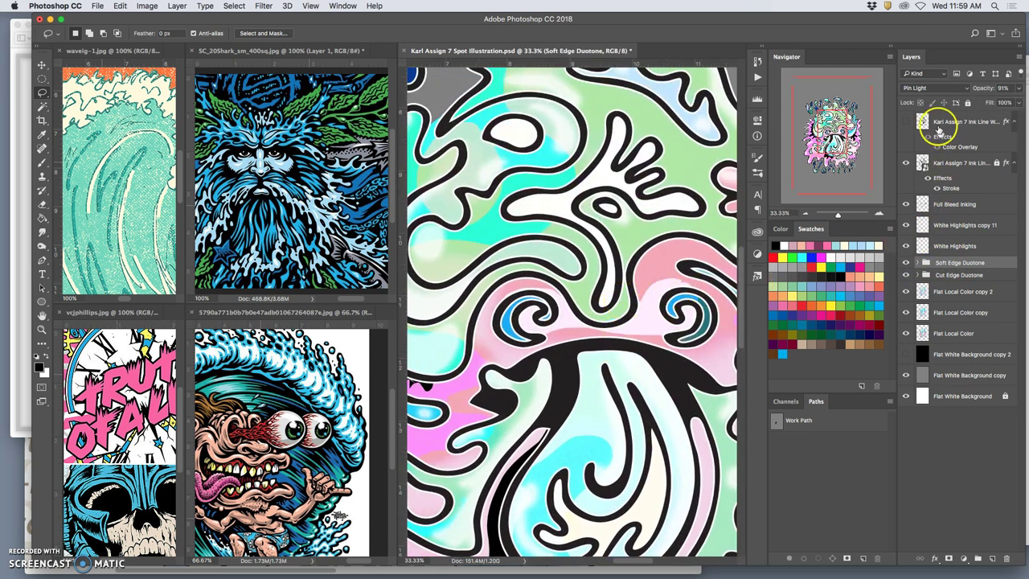
Duplicate the Soft Edge Duotone group and set the copy to Normal blending at 62% opacity
key("super+j")
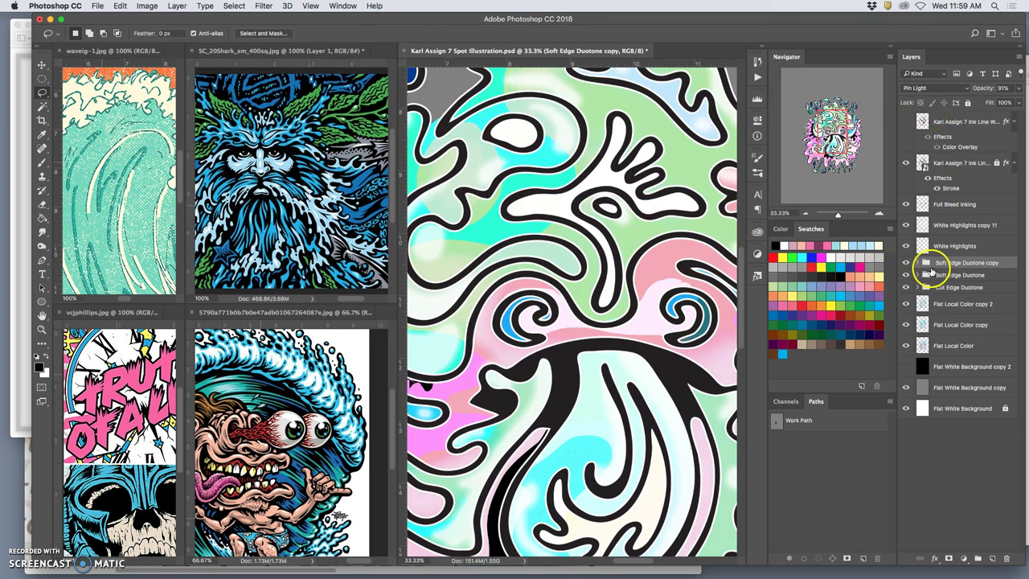
left_click(935, 87)
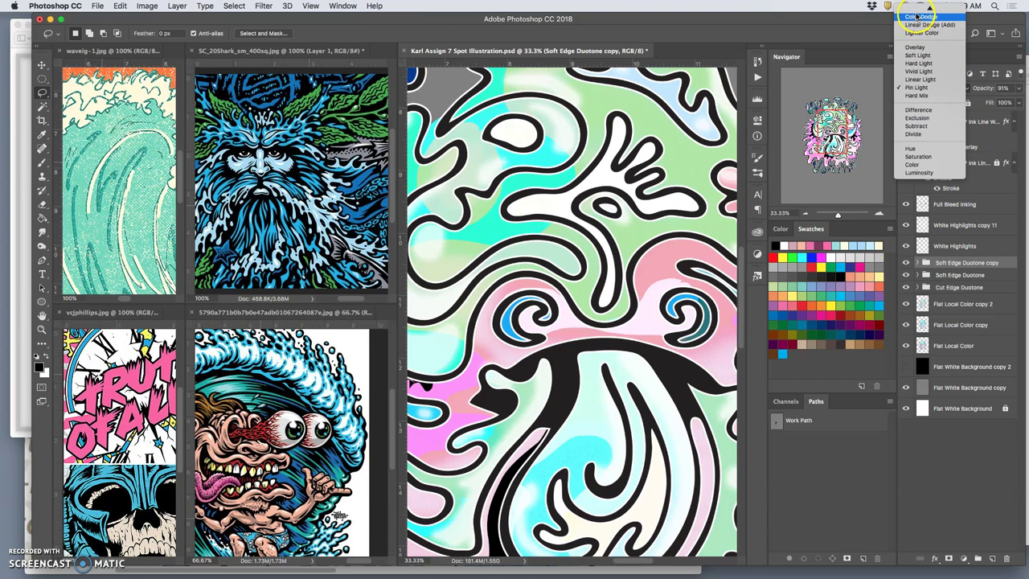
scroll(919, 32, "up", 5)
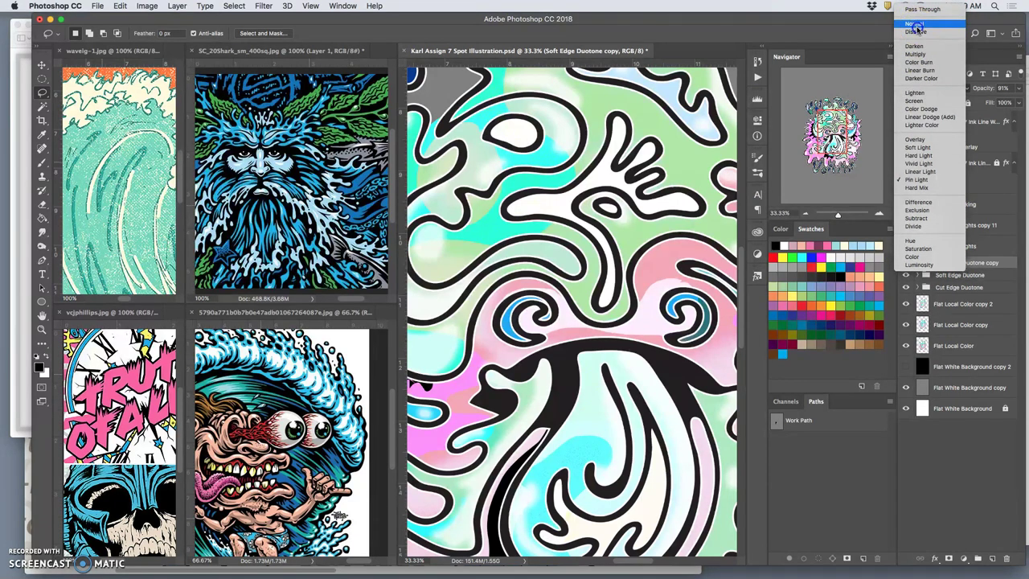
left_click(914, 26)
left_click(1019, 87)
mouse_move(1004, 103)
left_mouse_down()
mouse_move(989, 103)
mouse_move(999, 102)
left_mouse_up()
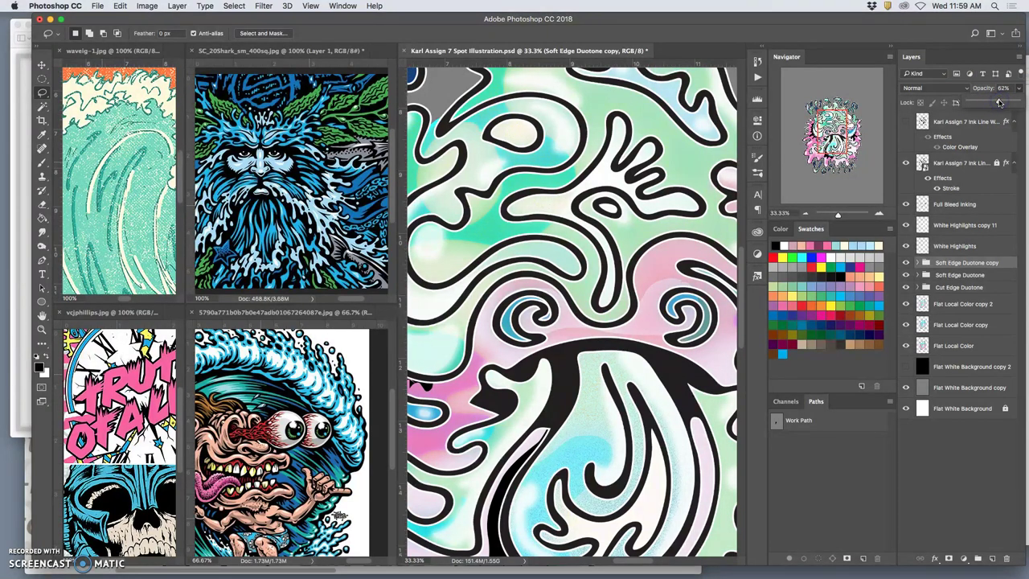
Compare the whole artwork with and without the stroked ink line layer, and leave that layer hidden
key("ctrl+minus")
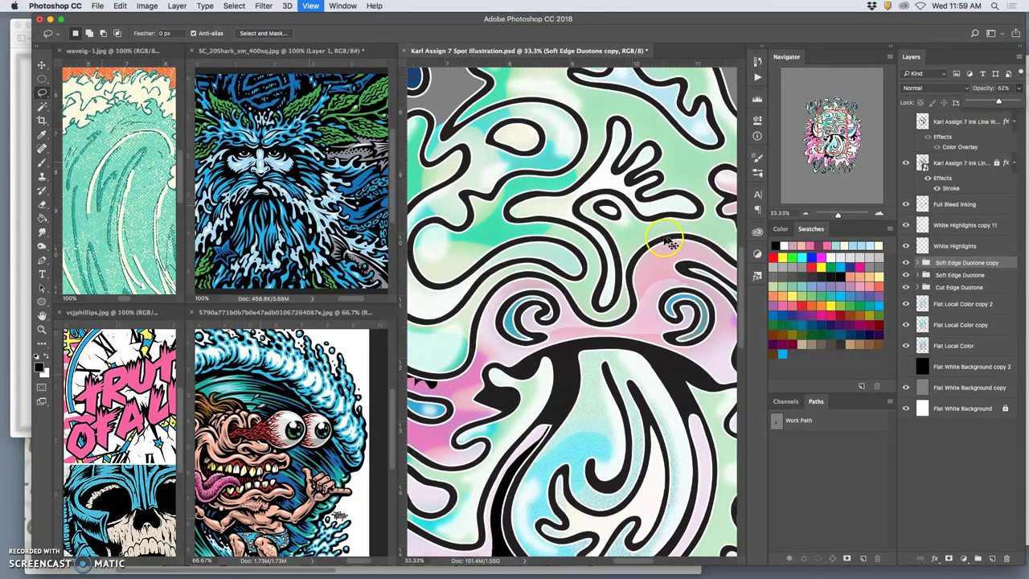
left_click(545, 330)
key("super+minus")
key("super+minus")
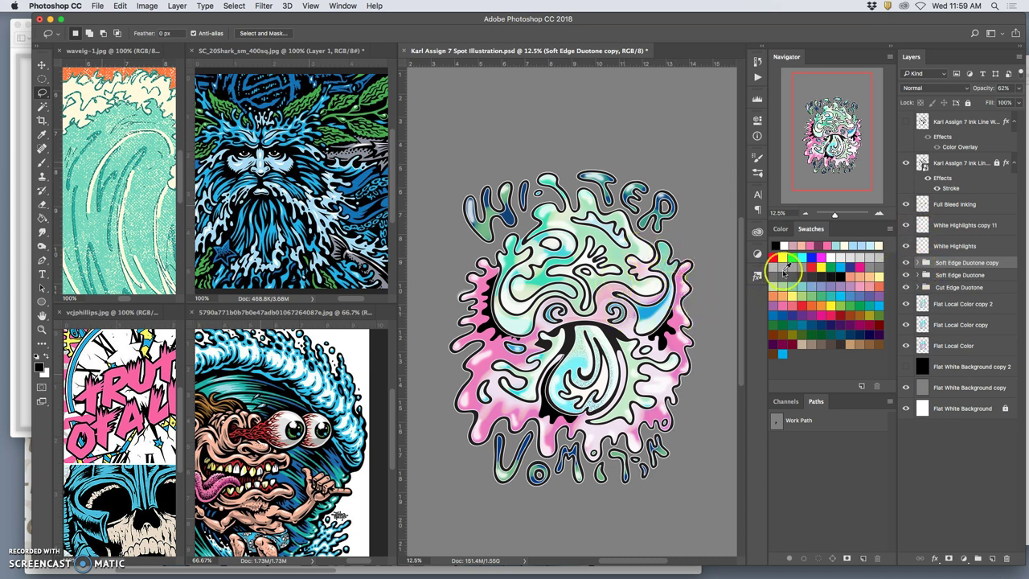
left_click(907, 164)
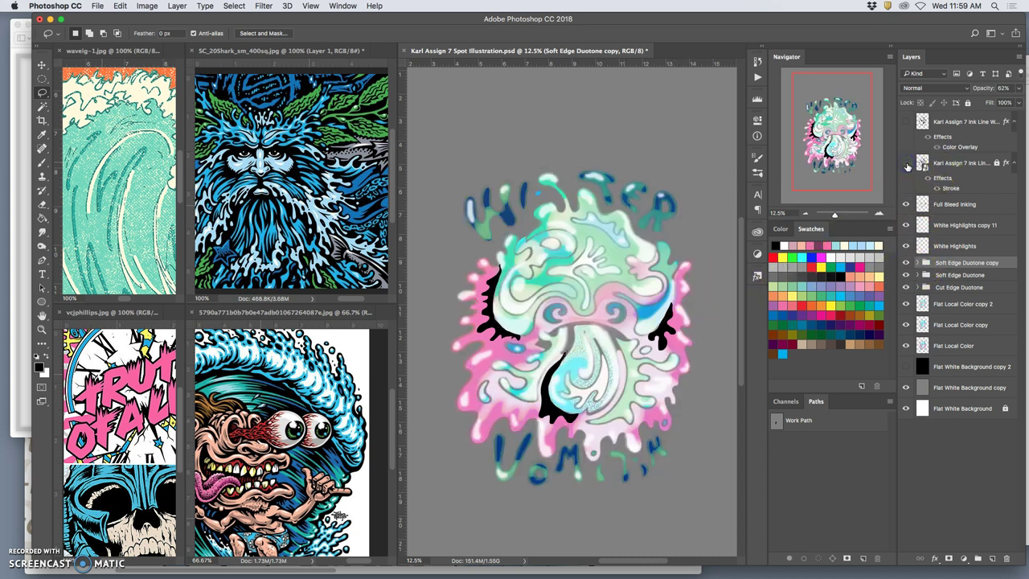
left_click(907, 164)
left_click(907, 165)
Add a Gradient Overlay with the purple-to-orange gradient to the Full Bleed Inking layer
left_click(987, 206)
double_click(987, 205)
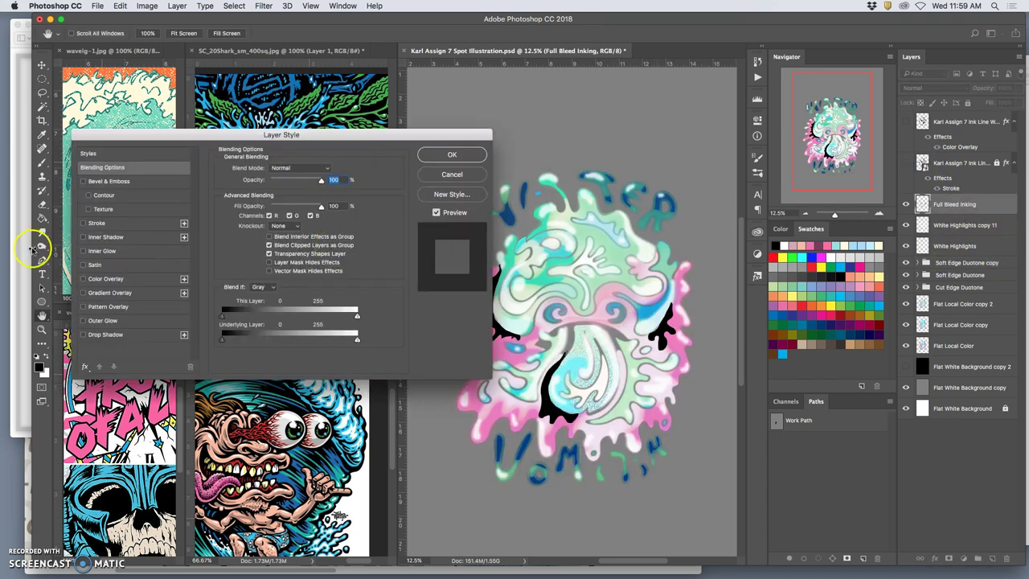
left_click(84, 292)
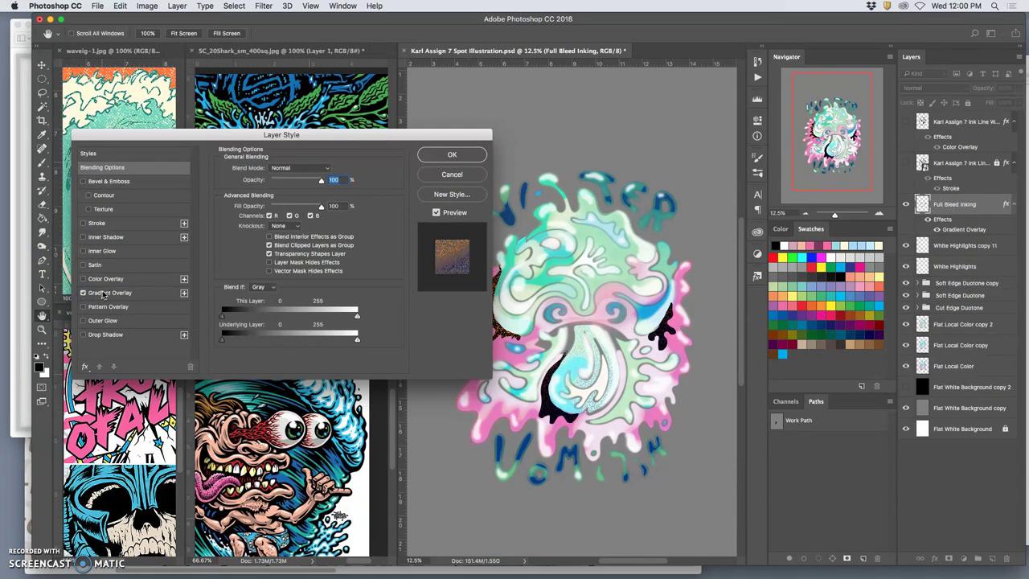
left_click(110, 293)
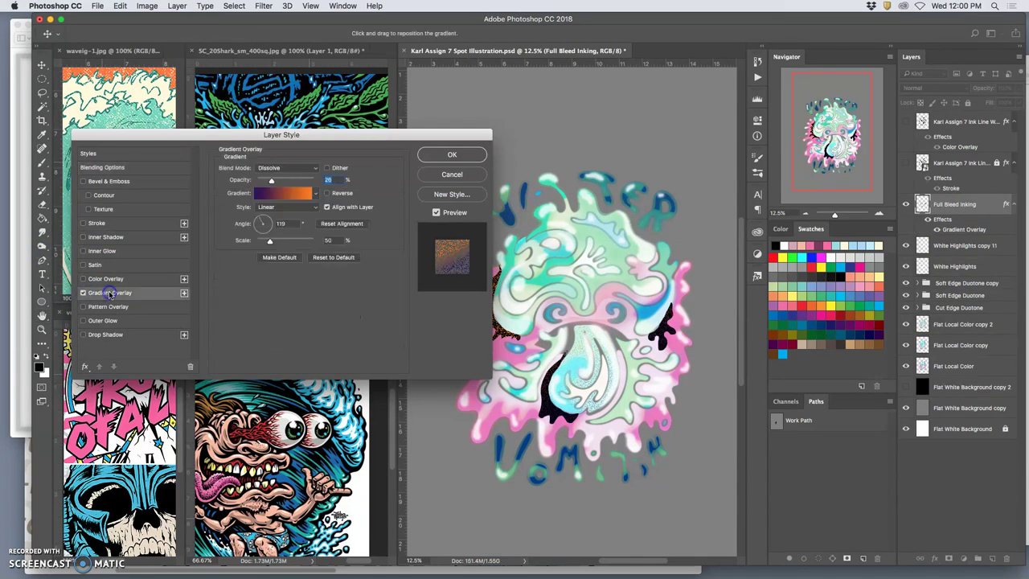
Set the Full Bleed Inking gradient to a 76° angle, 110% scale, 47% opacity and Normal blending
left_click_drag(299, 135, 301, 38)
left_click(319, 142)
left_click(267, 125)
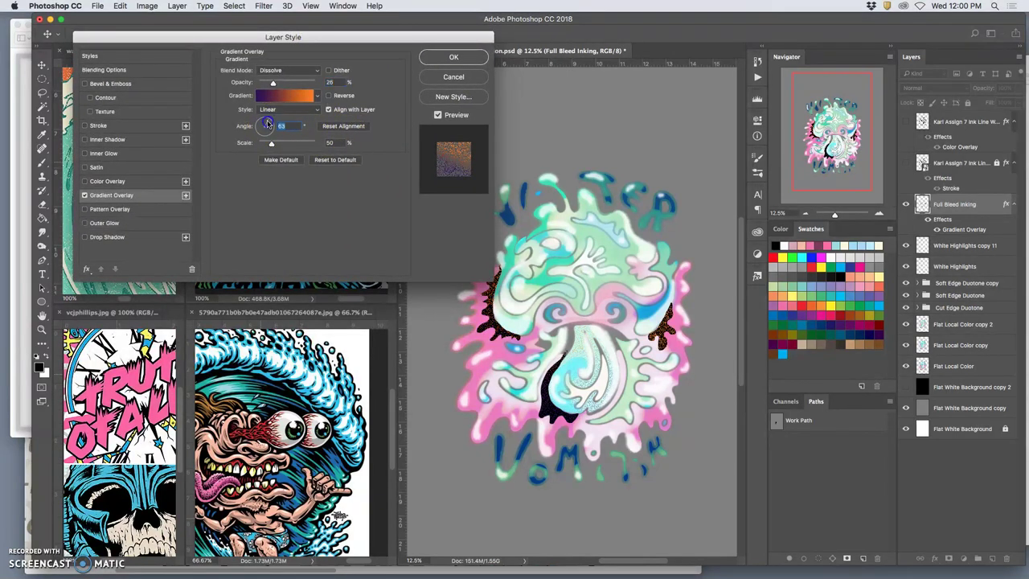
left_click(276, 146)
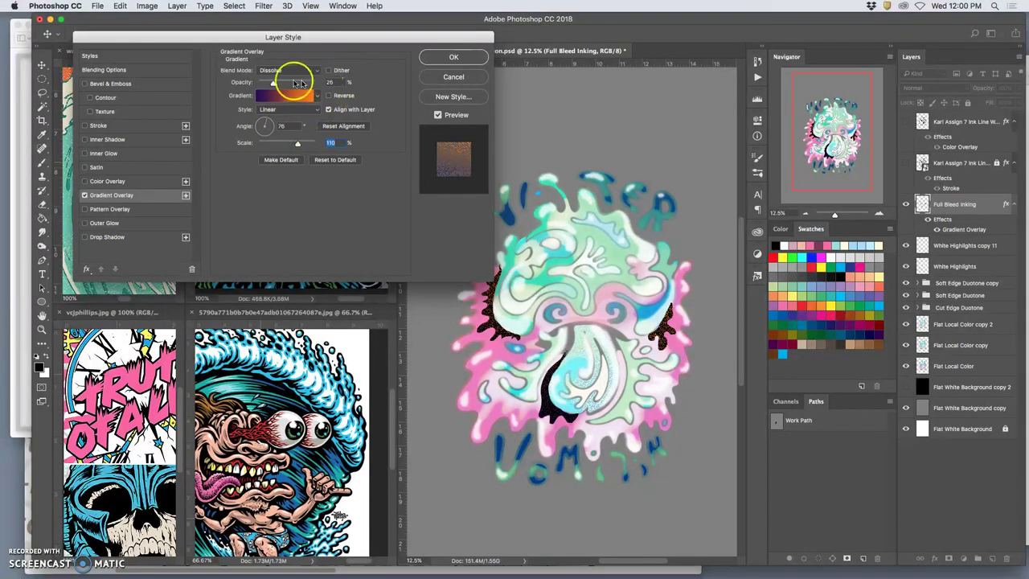
left_click_drag(273, 85, 284, 85)
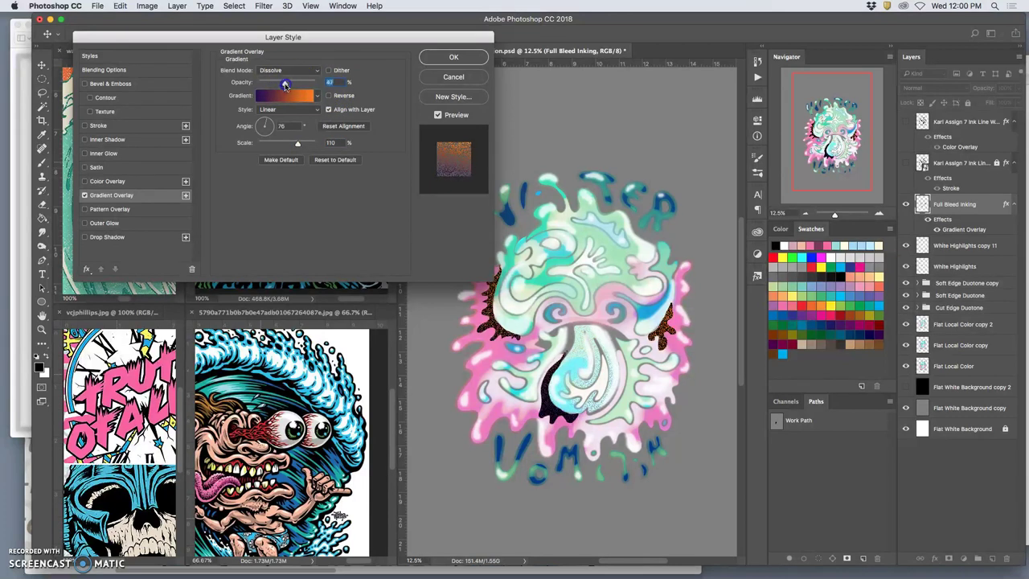
left_click(288, 70)
left_click(284, 65)
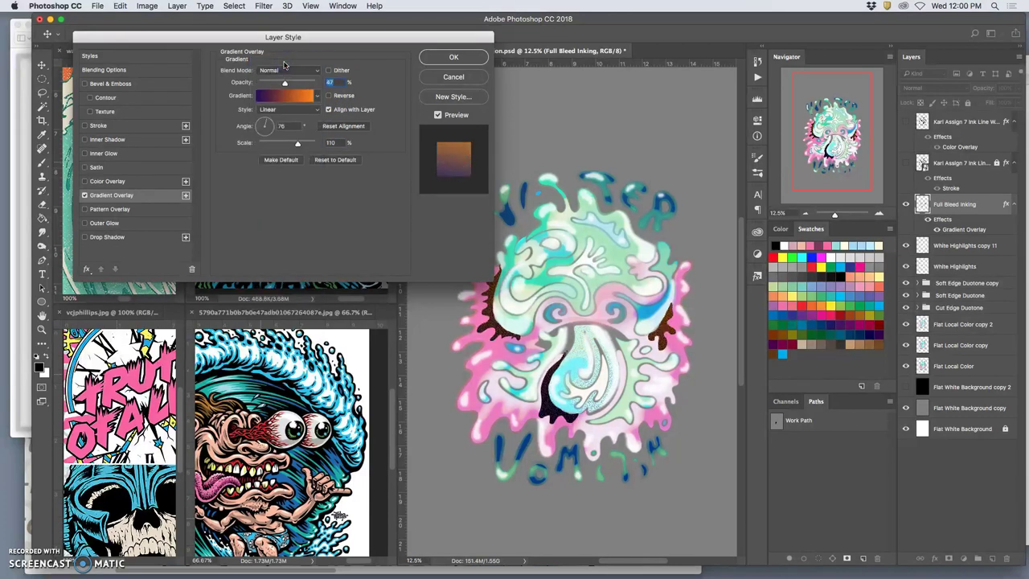
Add a Color Overlay to the Full Bleed Inking layer using the dark blue #184f8f sampled from the lower lettering
left_click(138, 184)
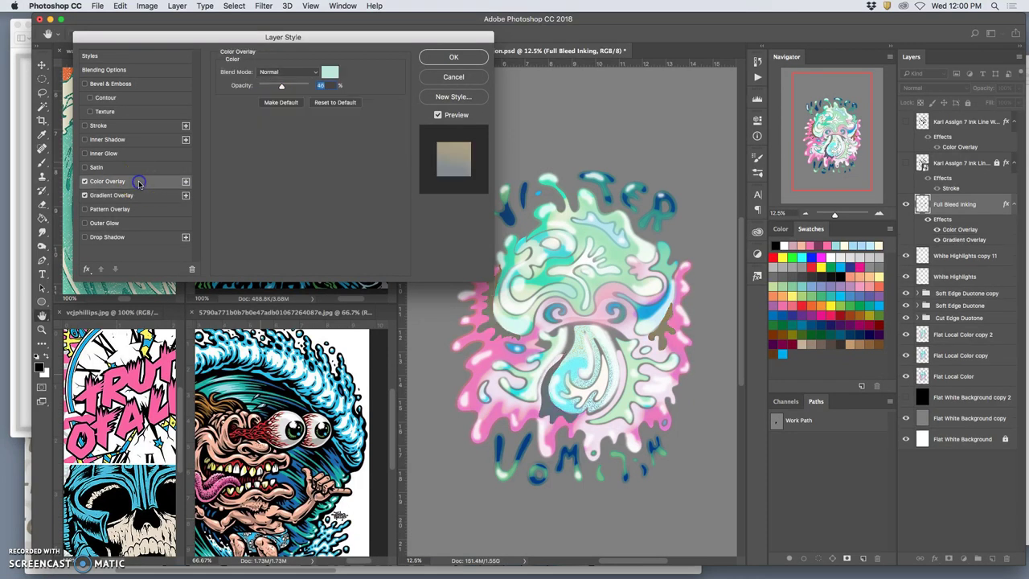
left_click(328, 74)
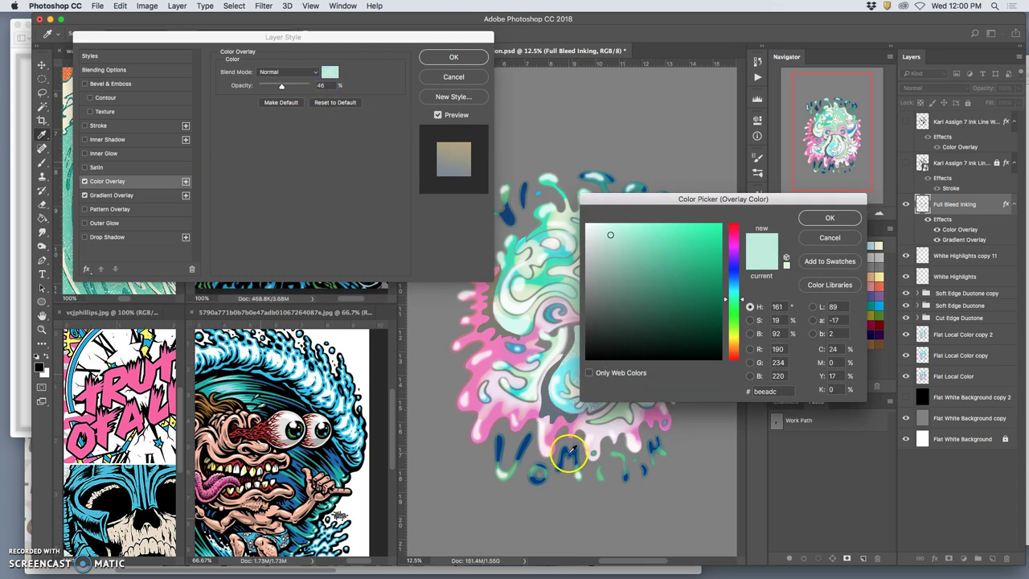
left_click(569, 455)
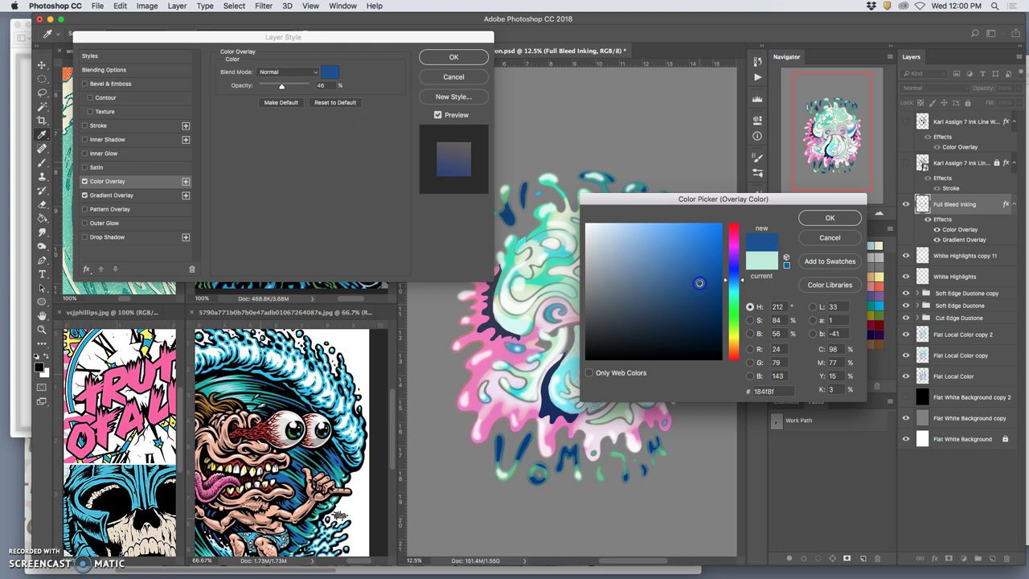
left_click(823, 218)
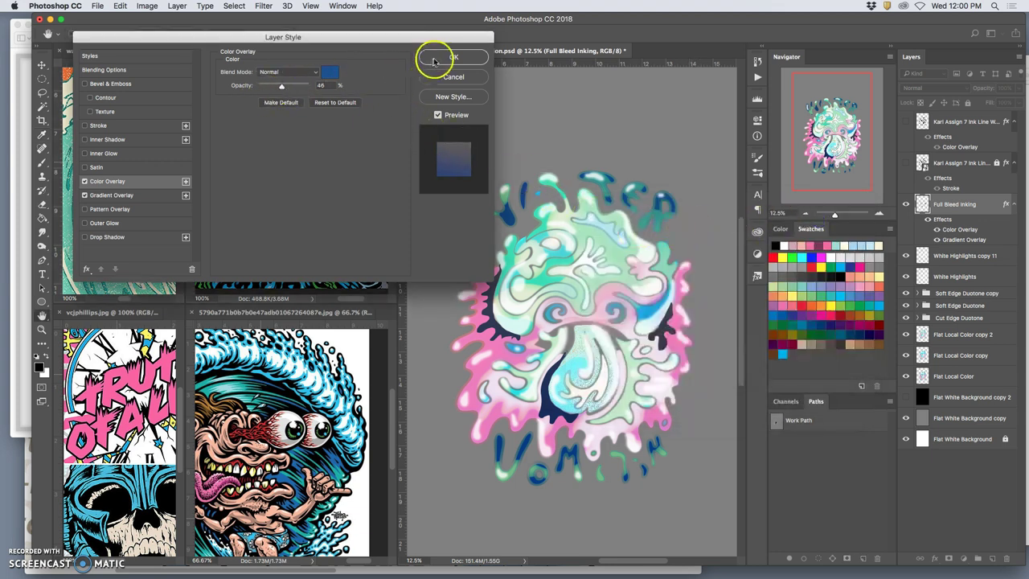
Set the Full Bleed Inking layer's Gradient Overlay to Dissolve blending at 30% opacity and apply the layer style
left_click(153, 194)
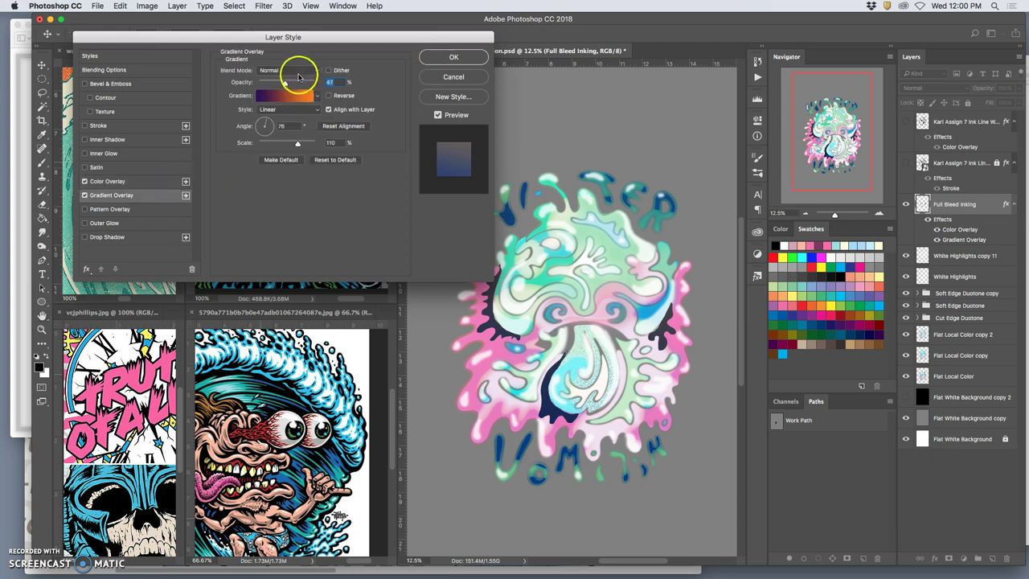
left_click(297, 72)
left_click(295, 78)
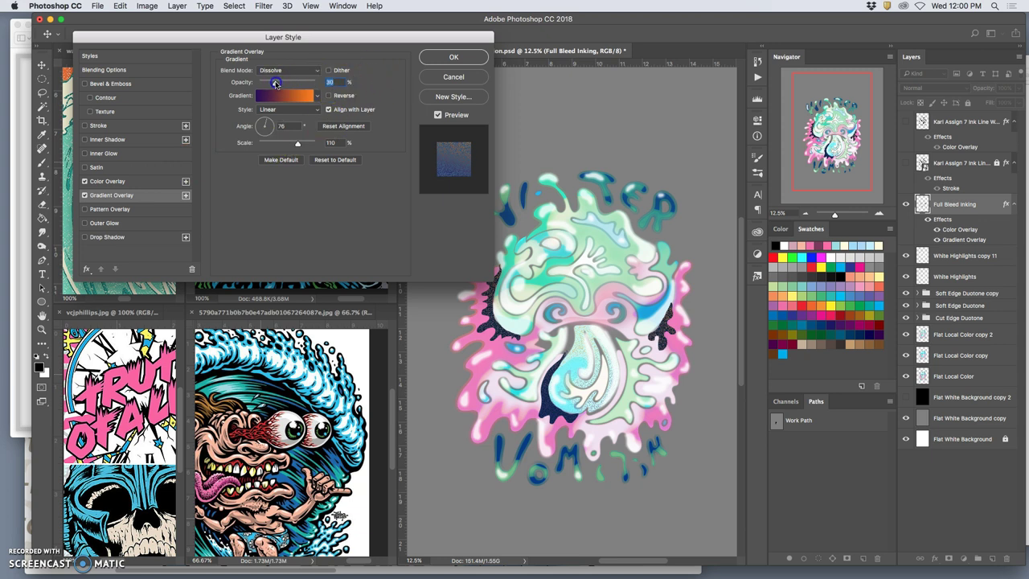
left_click(453, 57)
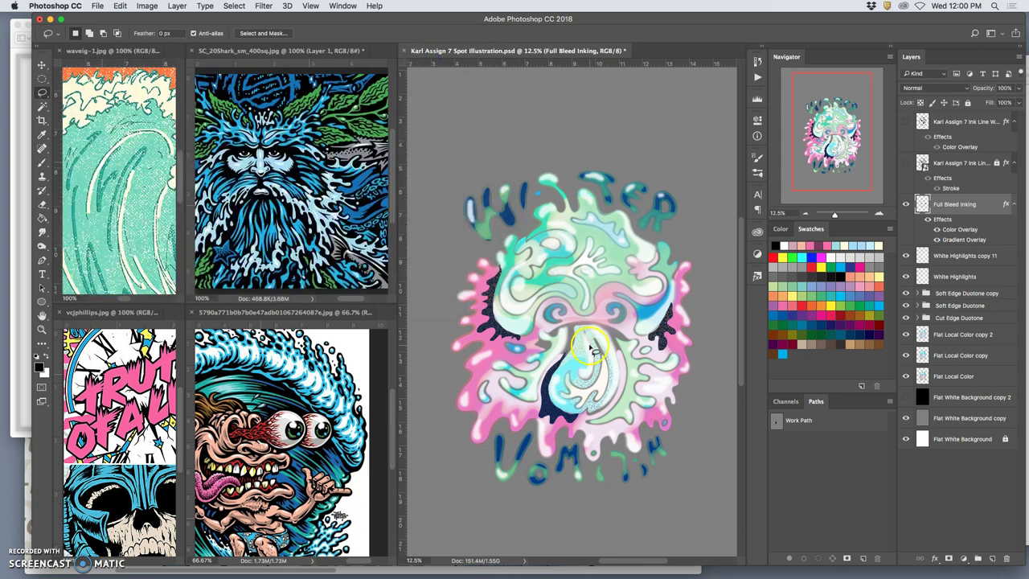
Inspect the speckled inking up close, try rasterizing the Full Bleed Inking layer's style, and undo it
scroll(590, 347, "up", 4)
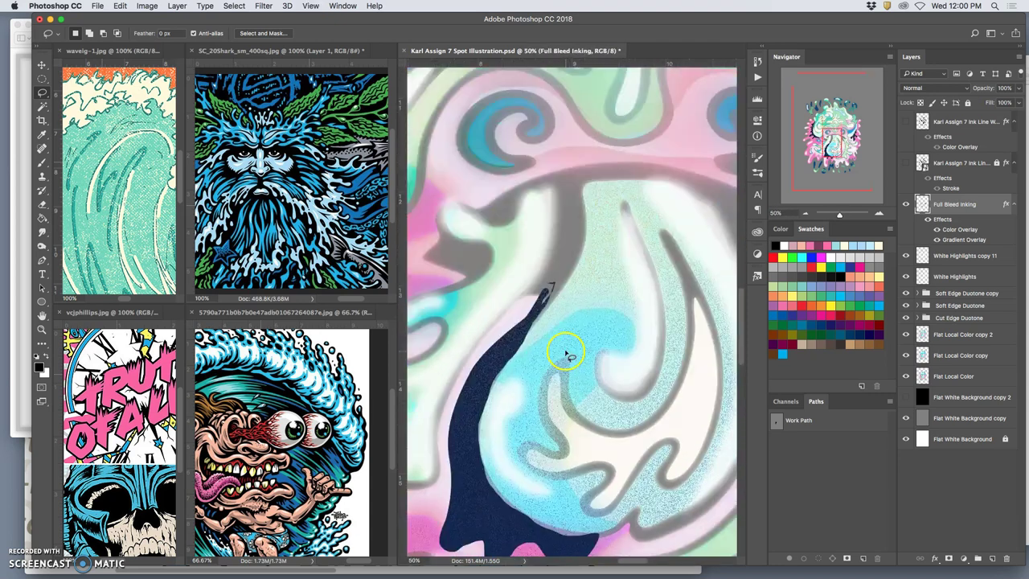
scroll(471, 410, "down", 5)
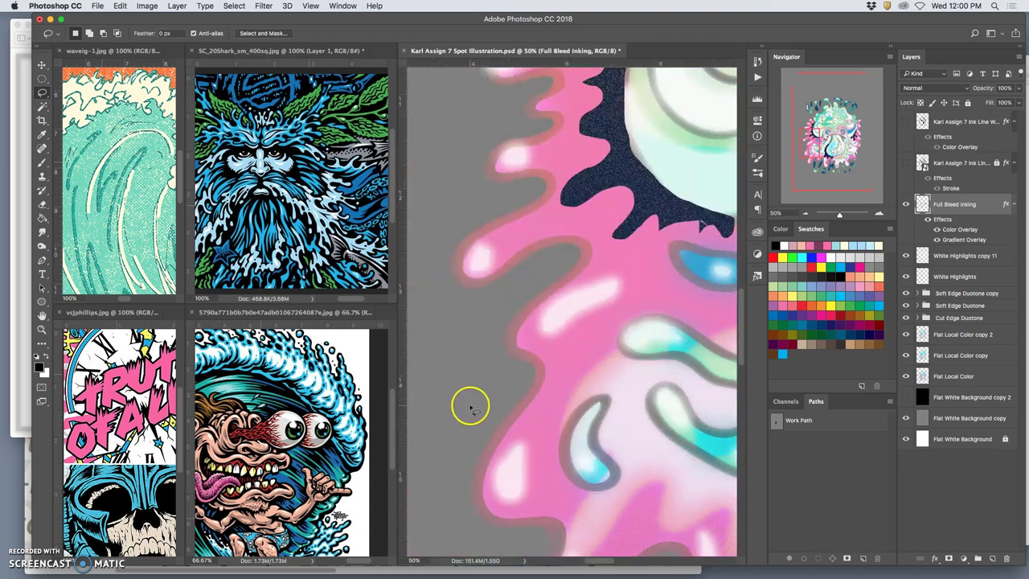
scroll(515, 353, "up", 3)
scroll(619, 193, "up", 3)
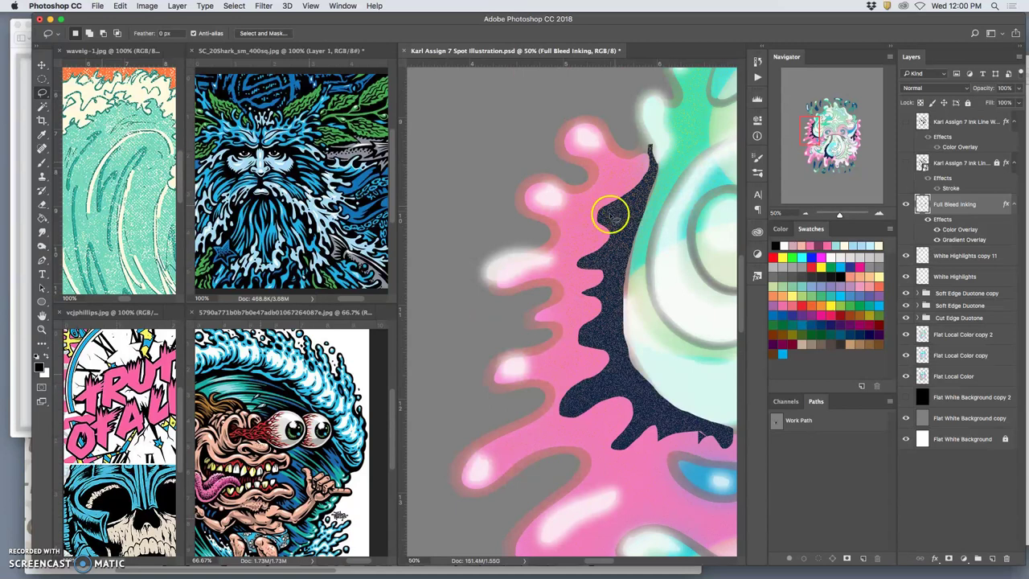
right_click(978, 208)
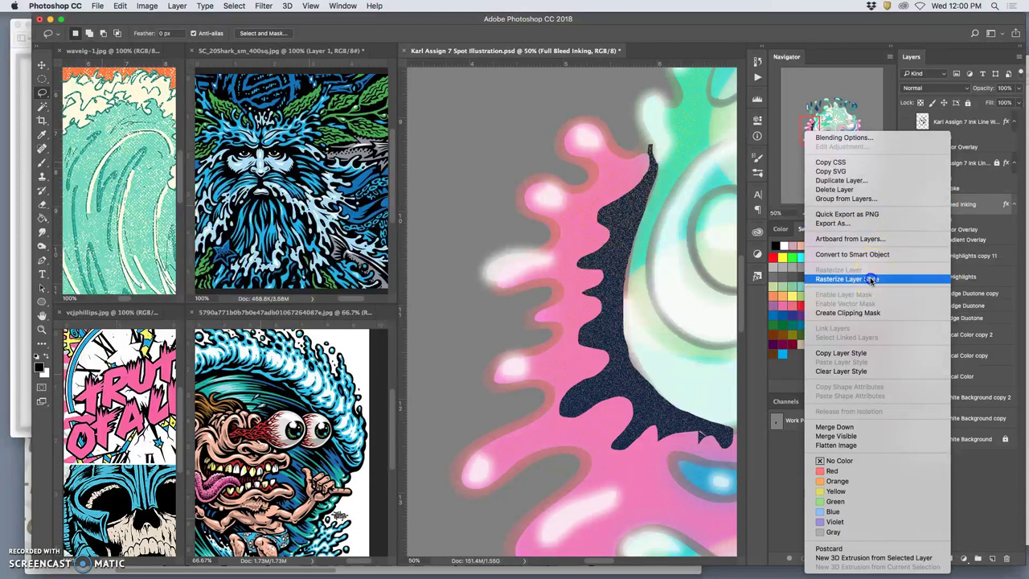
left_click(875, 277)
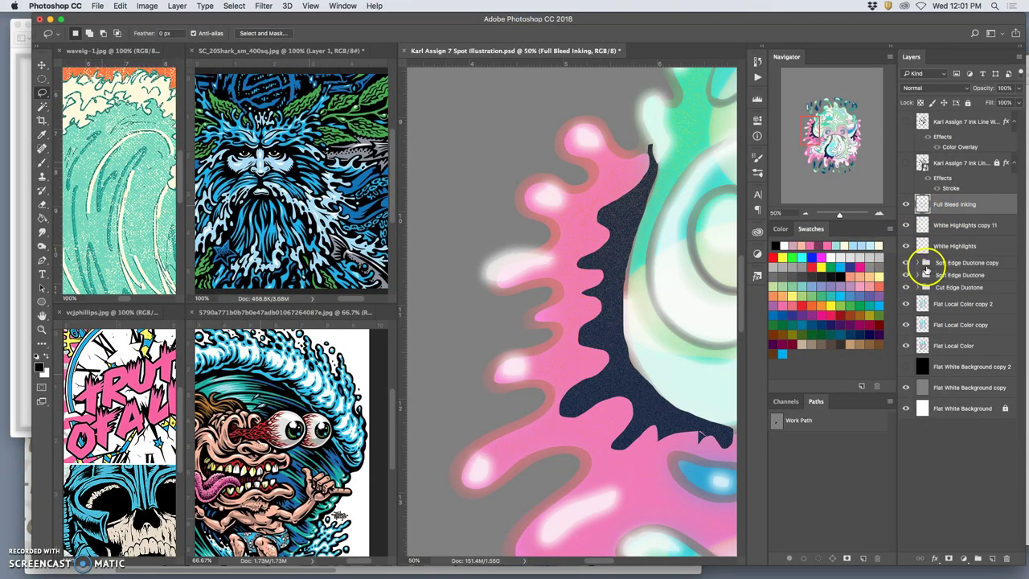
left_click(42, 161)
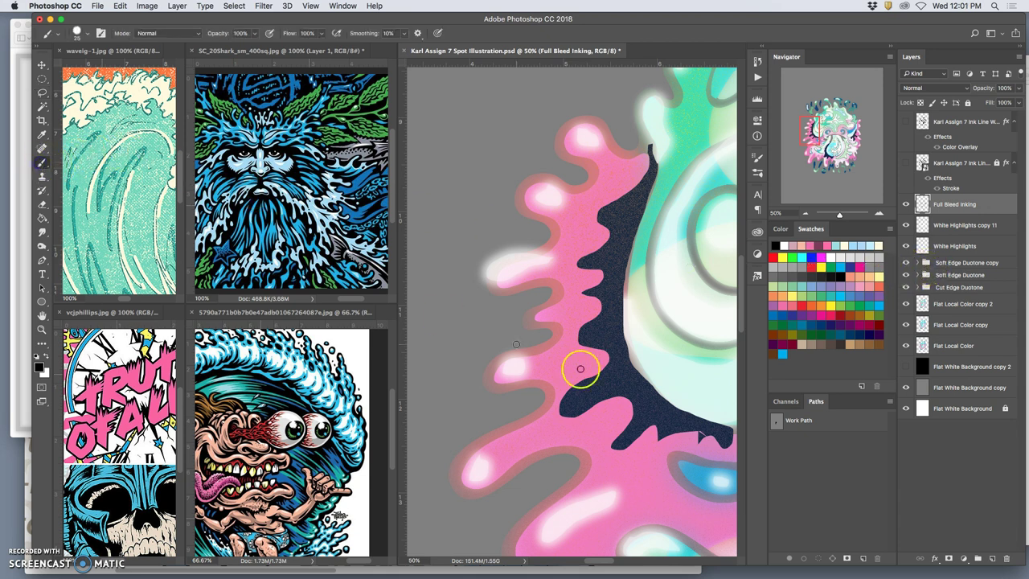
left_click(871, 251)
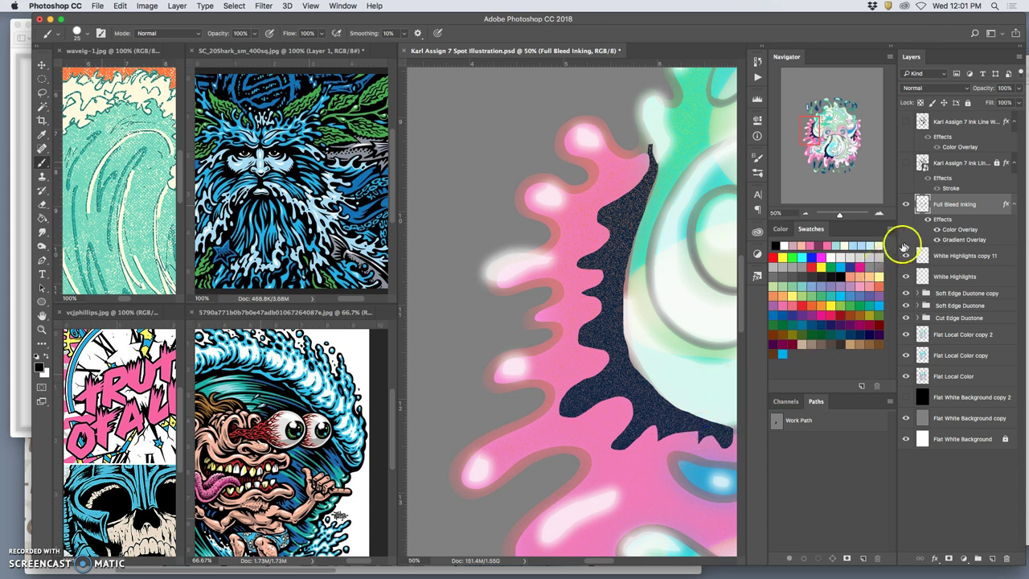
Rasterize the Full Bleed Inking layer's style and duplicate the layer
right_click(955, 206)
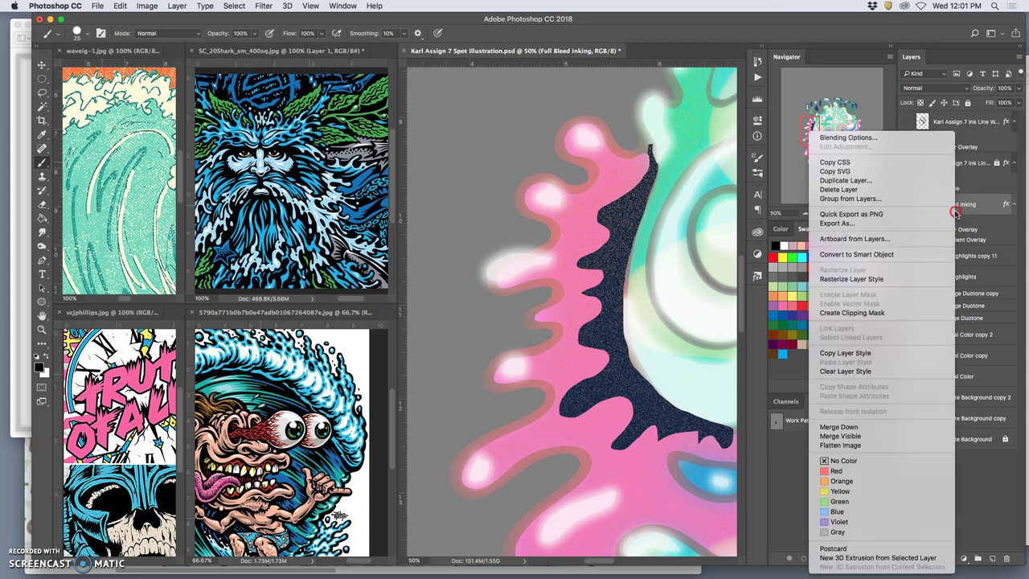
left_click(873, 279)
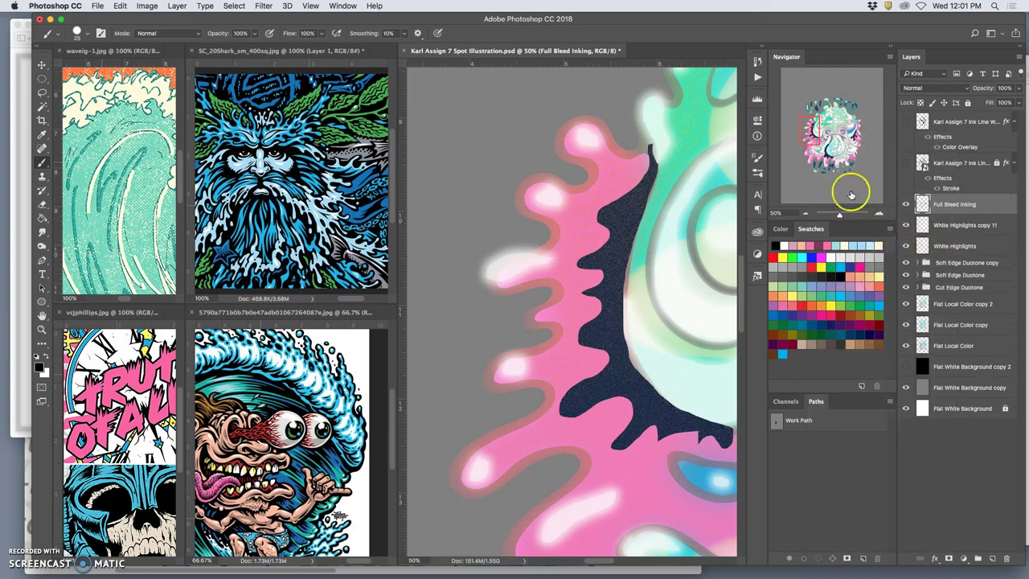
key("super+j")
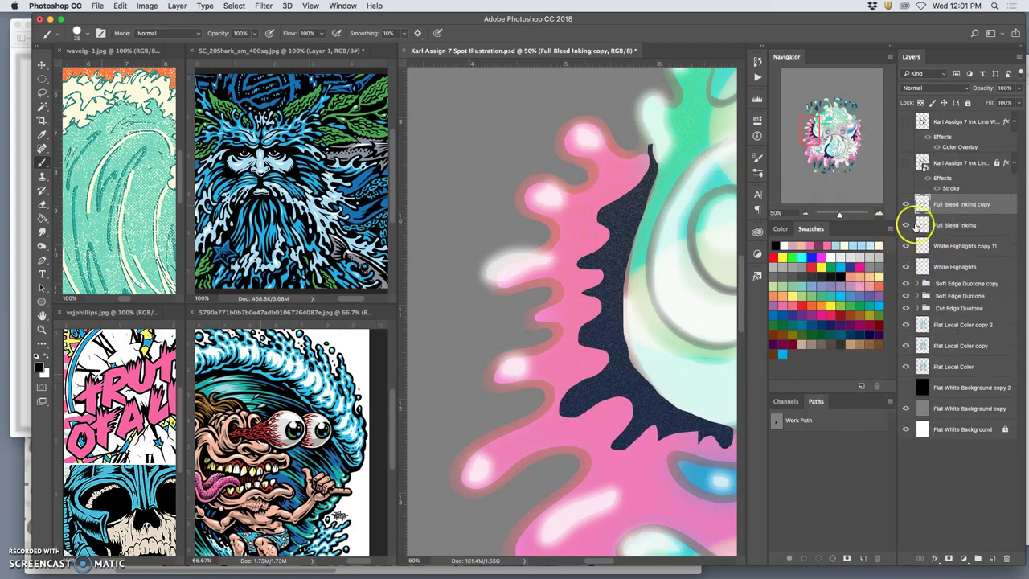
Try reapplying the last-used Gaussian Blur to the Full Bleed Inking copy, and undo it
left_click(263, 7)
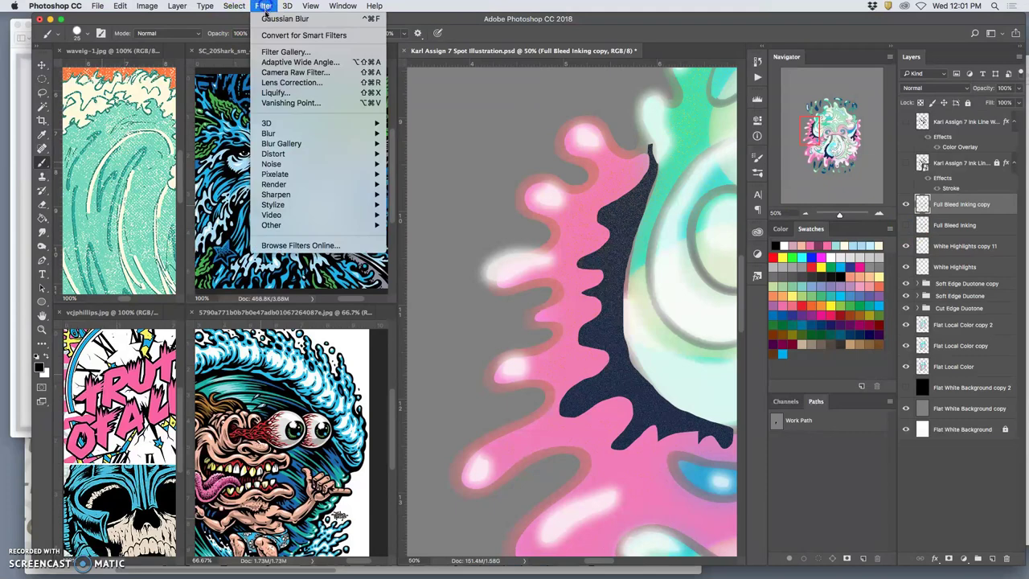
left_click(266, 7)
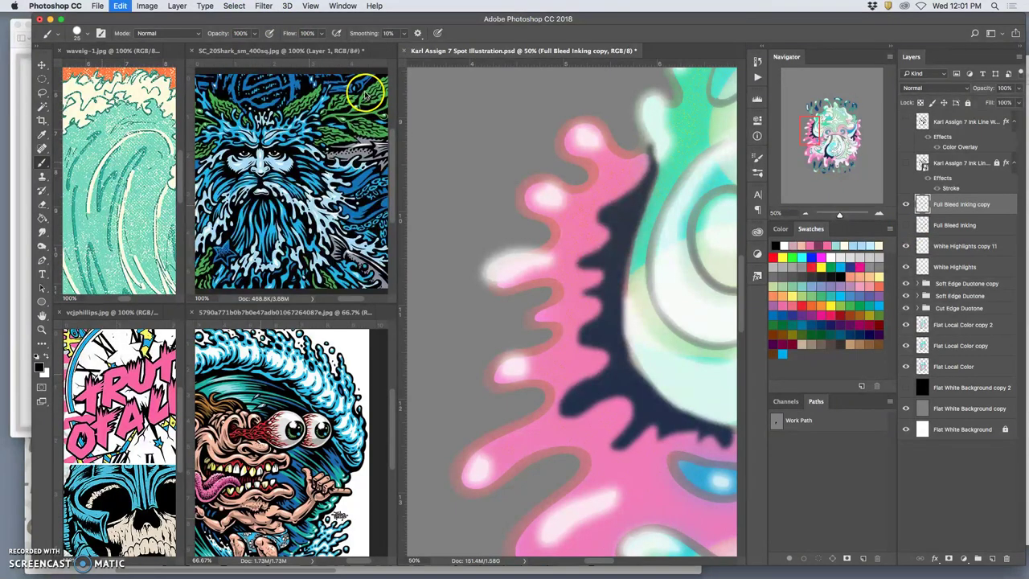
key("super+z")
Blur the Full Bleed Inking copy with a Gaussian Blur of 5.0 pixels radius
left_click(264, 6)
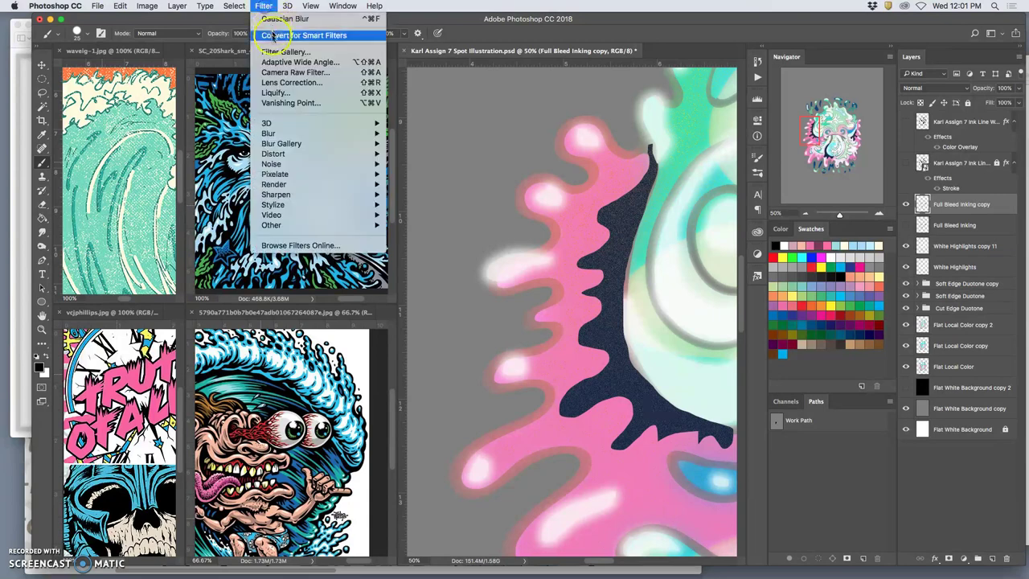
mouse_move(274, 134)
left_click(422, 169)
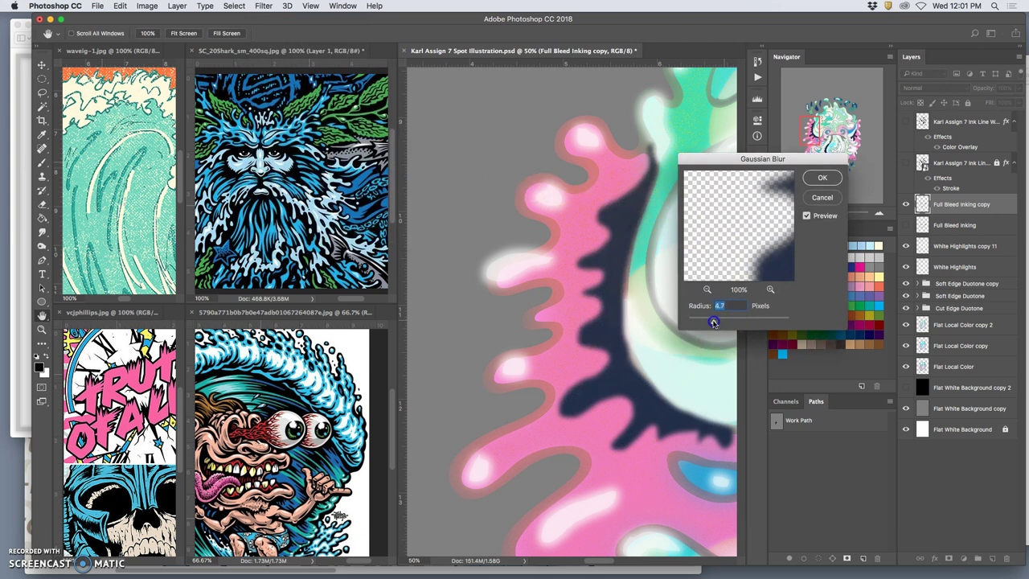
left_click_drag(713, 322, 713, 323)
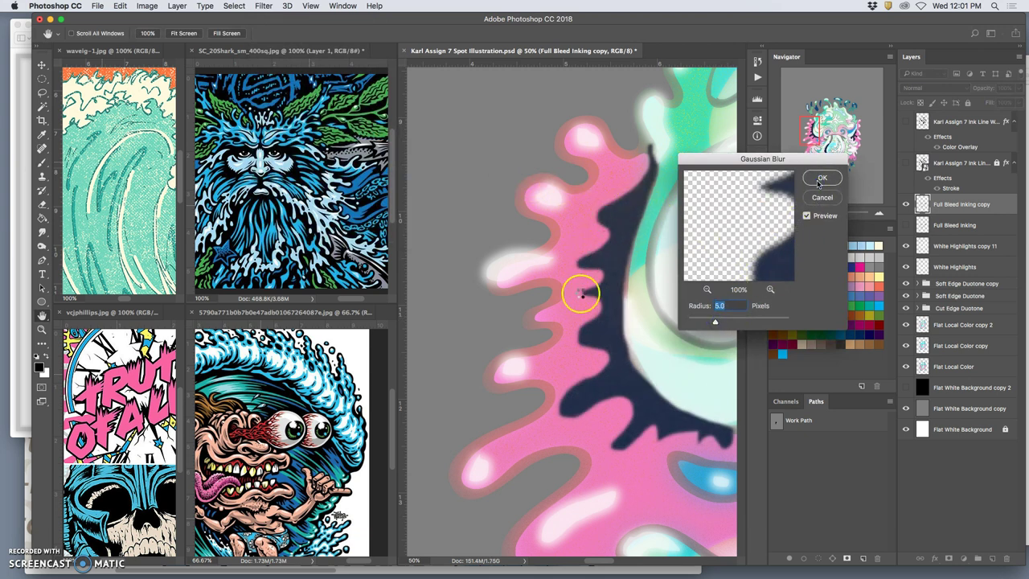
key("Return")
Compare the blurred inking copy with and without the original Full Bleed Inking layer, leaving the original hidden
scroll(643, 361, "right", 5)
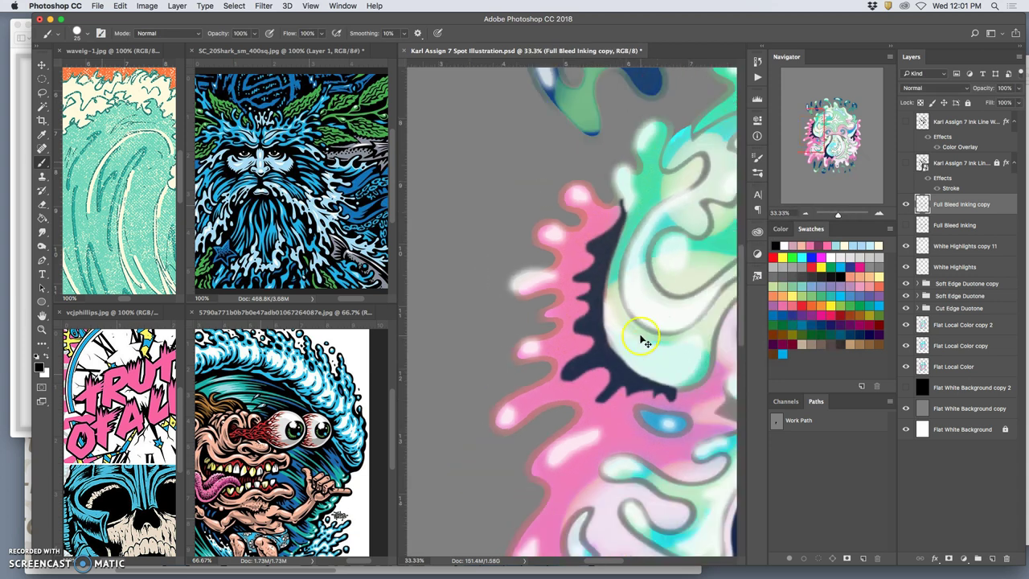
scroll(631, 324, "down", 1)
scroll(691, 306, "right", 5)
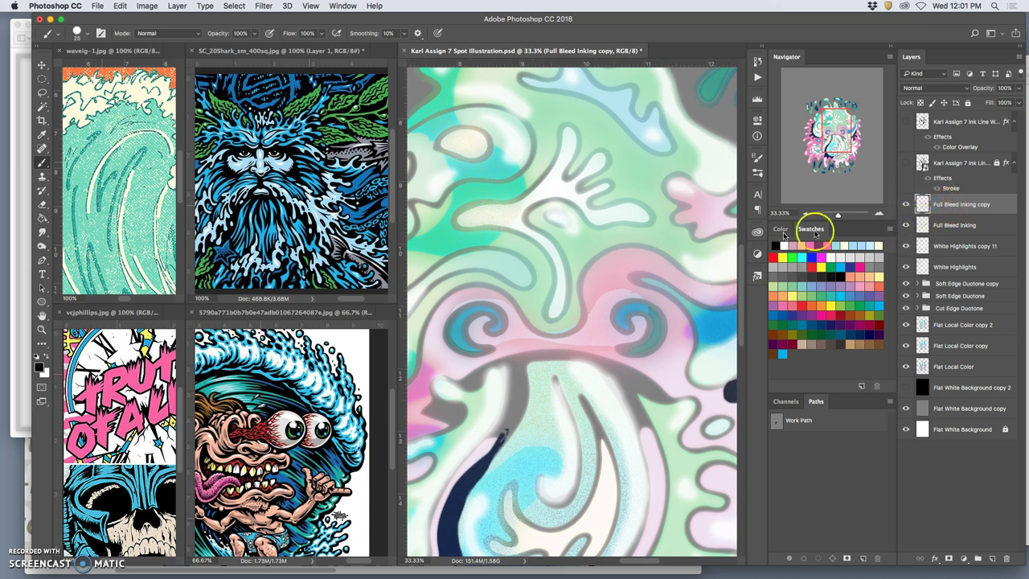
scroll(656, 239, "left", 5)
left_click(905, 225)
left_click(906, 225)
left_click(906, 225)
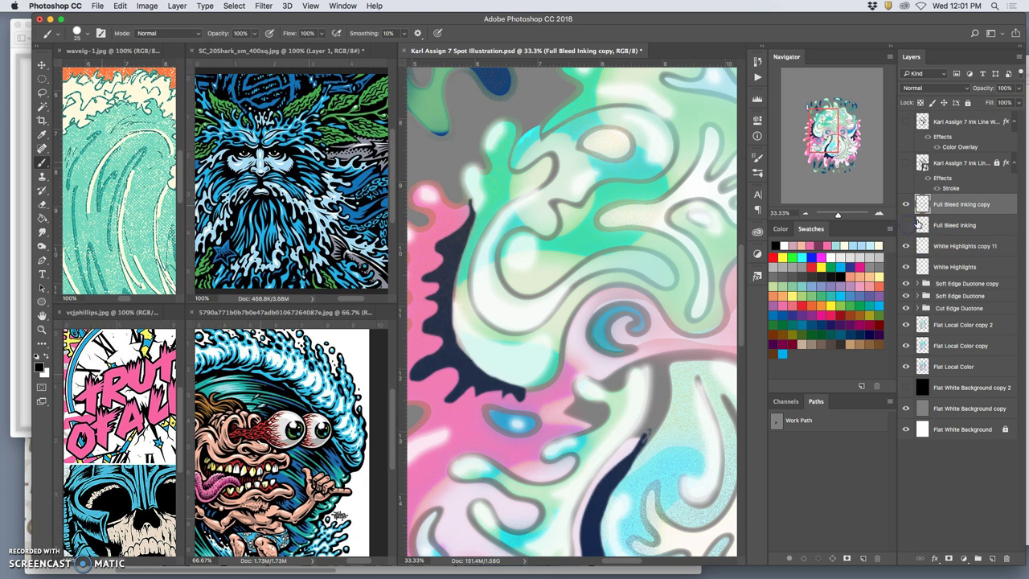
Show the stroked ink line work layer and check it over the whole artwork
left_click(905, 163)
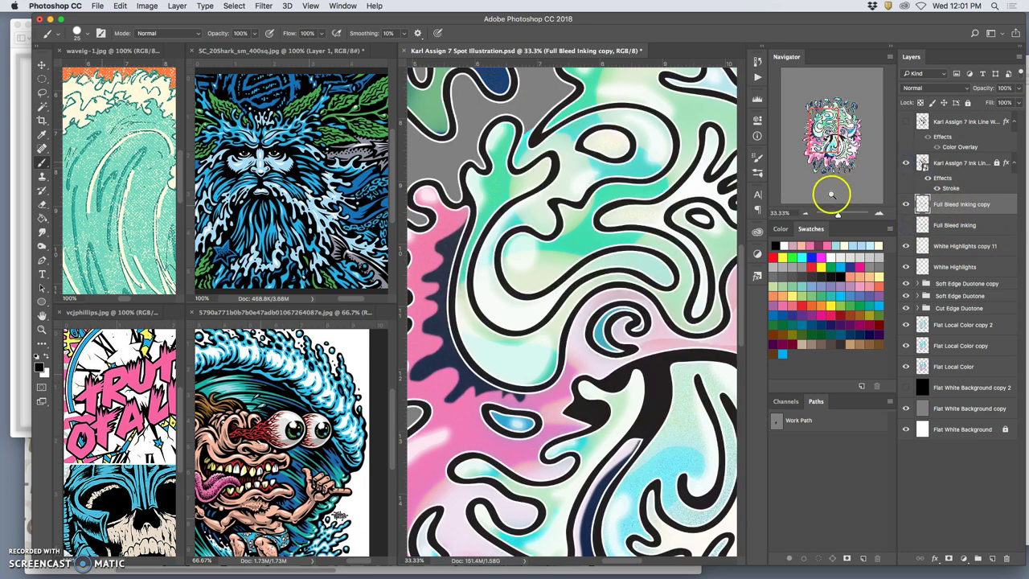
key("super+minus")
scroll(691, 210, "right", 2)
key("super+minus")
scroll(635, 213, "left", 2)
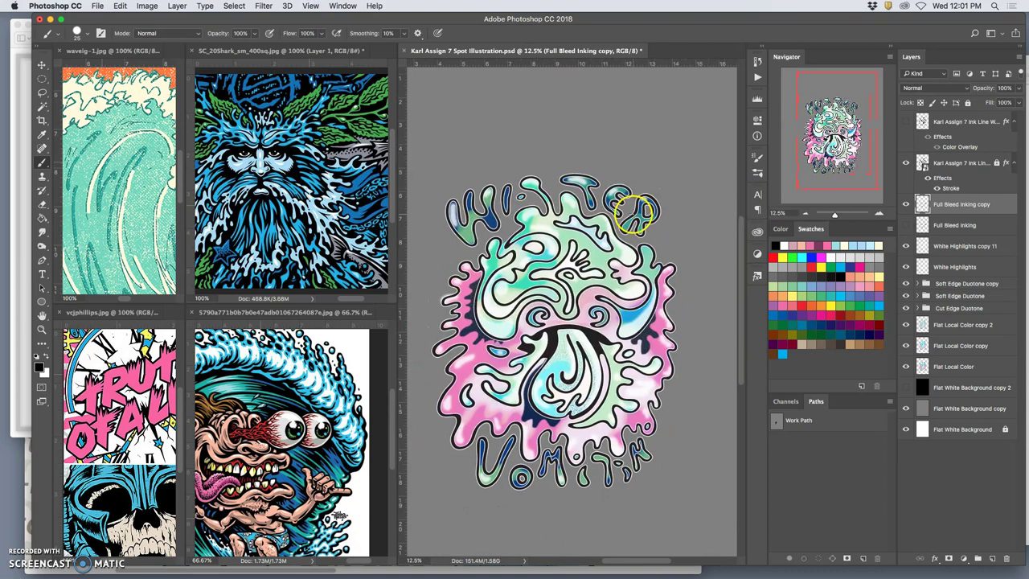
Examine the tongue's grainy shading up close, expand the Soft Edge Duotone copy group and select its Layer 1
key("super+plus")
key("super+plus")
key("super+plus")
key("super+plus")
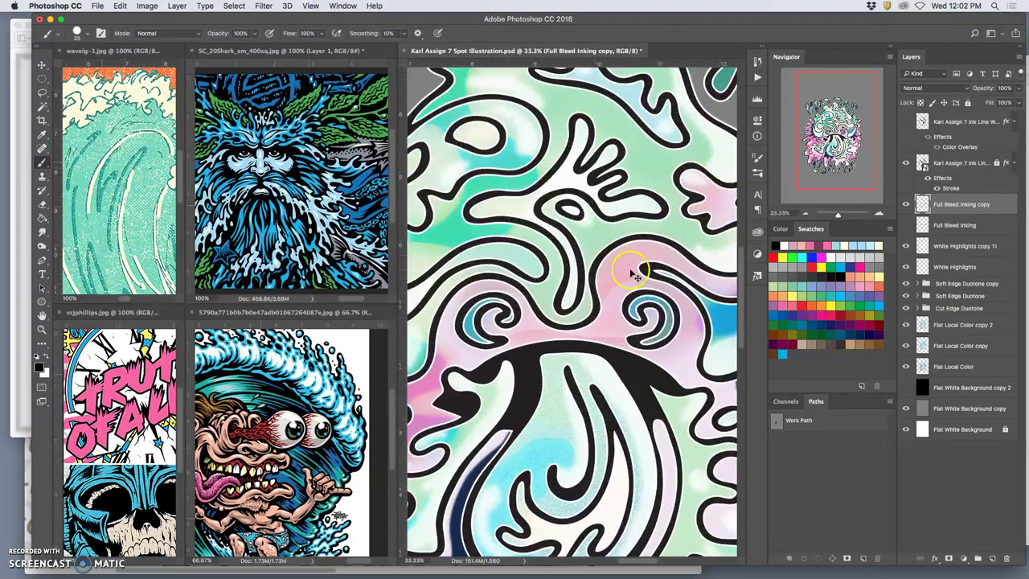
key("super+plus")
key("super+plus")
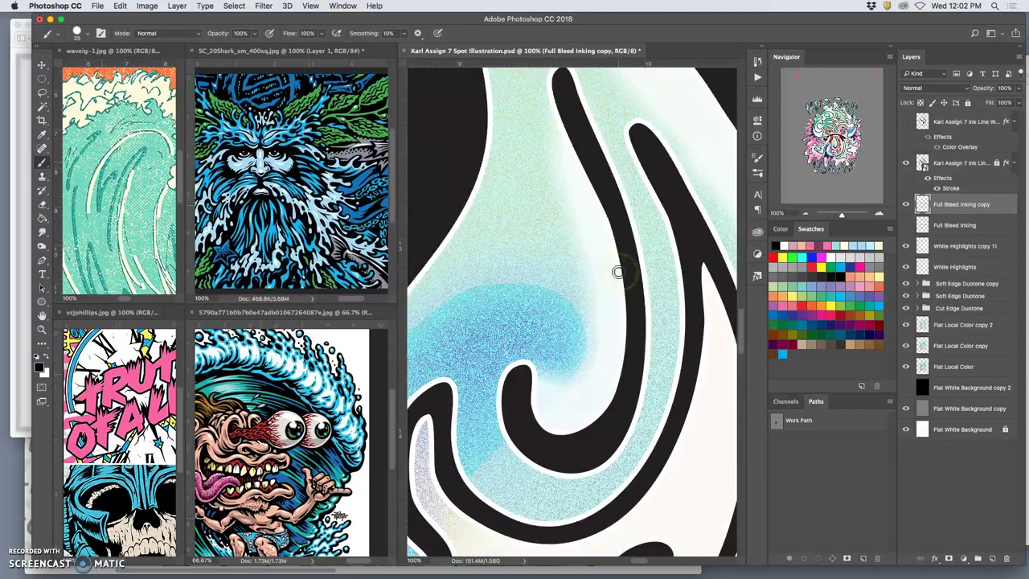
left_click(917, 284)
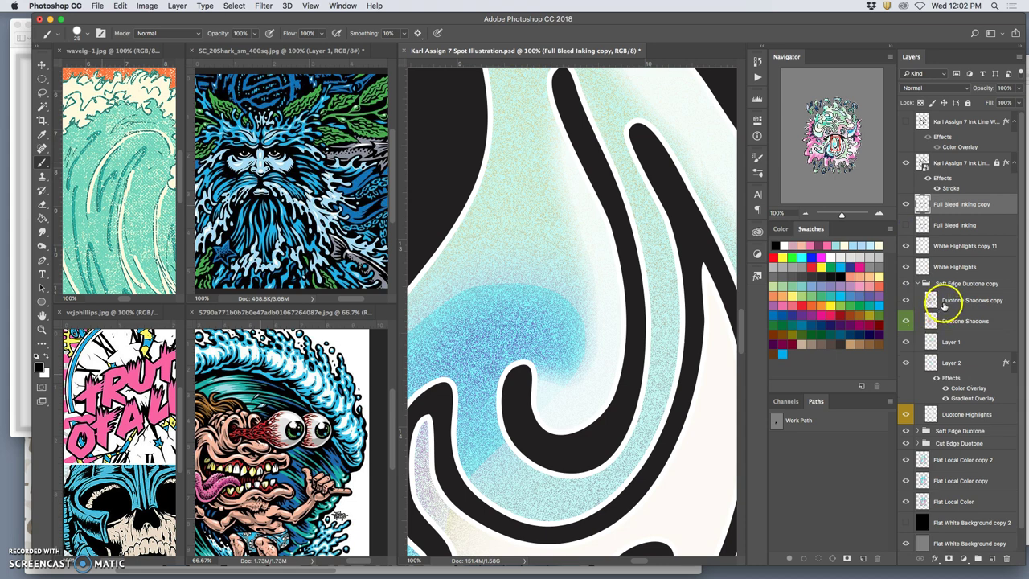
left_click(936, 299)
left_click(934, 320)
left_click(934, 343)
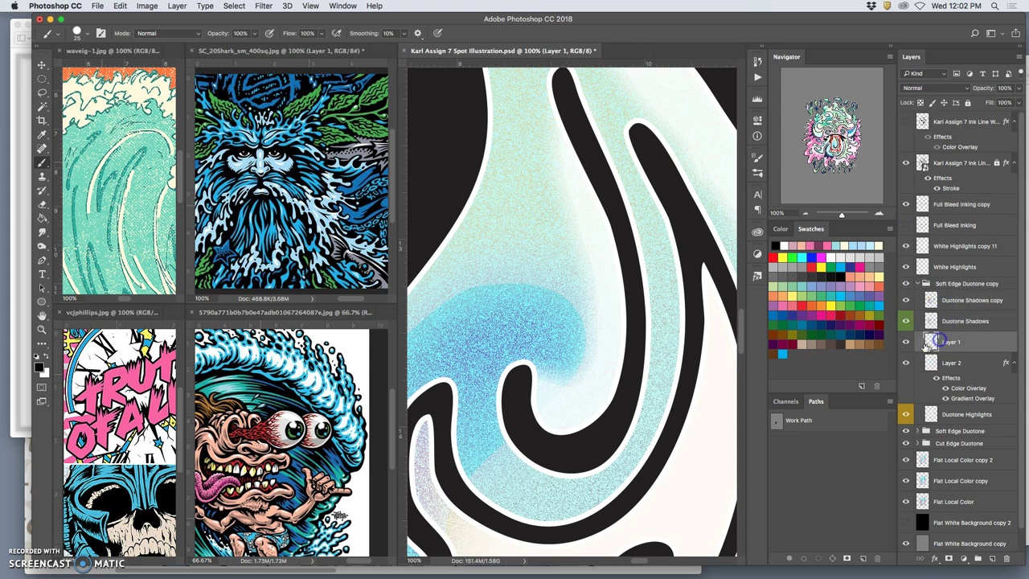
Compare the tongue's shading with and without Layer 1 and Layer 2 of the group, leaving both visible
left_click(907, 344)
left_click(907, 344)
left_click(908, 363)
left_click(906, 344)
left_click(906, 361)
left_click(906, 362)
Check the whole artwork from a distance and select the locked, stroked ink line work layer
scroll(735, 275, "down", 5)
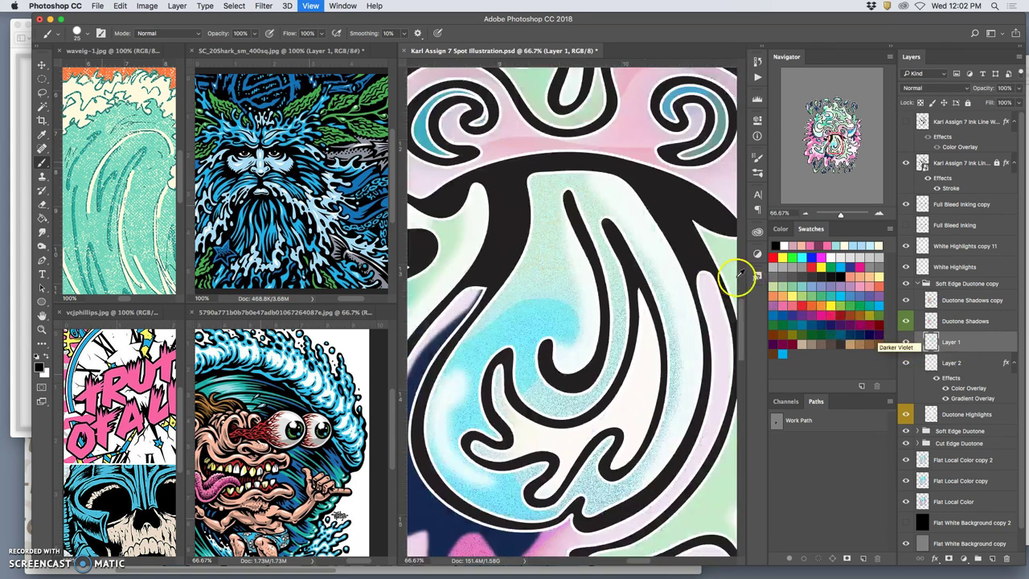
scroll(655, 277, "down", 1)
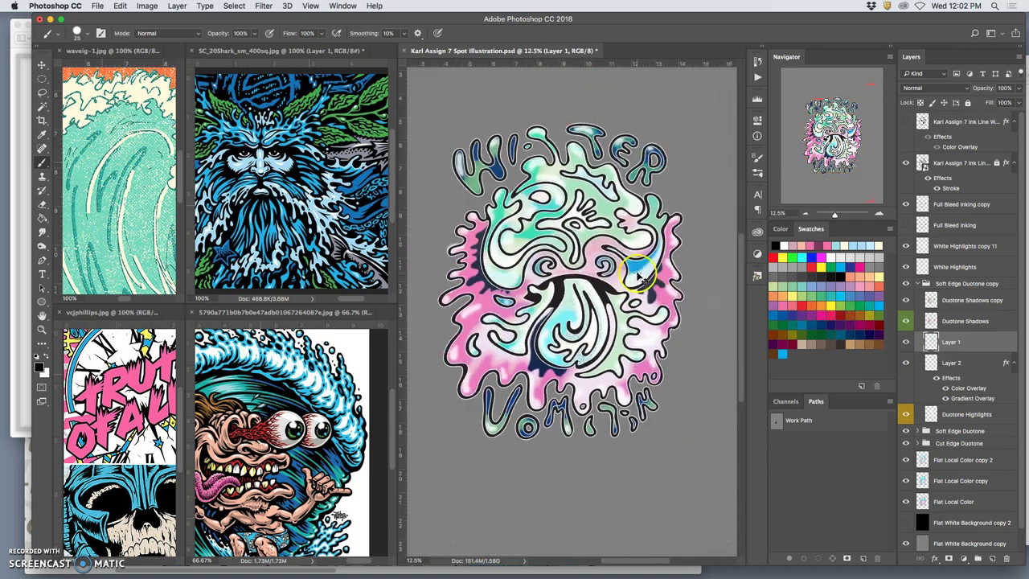
scroll(606, 286, "up", 2)
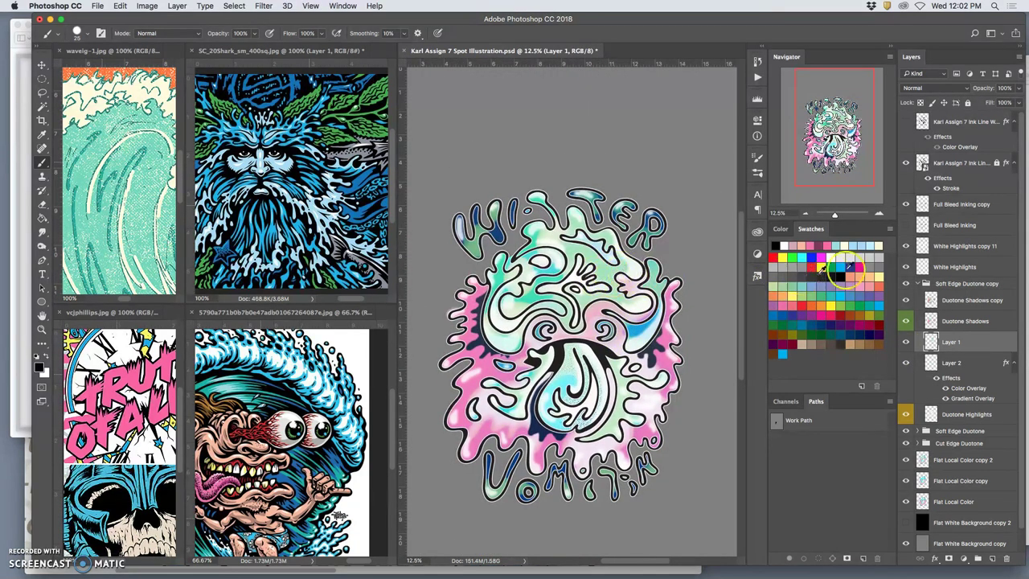
left_click(941, 164)
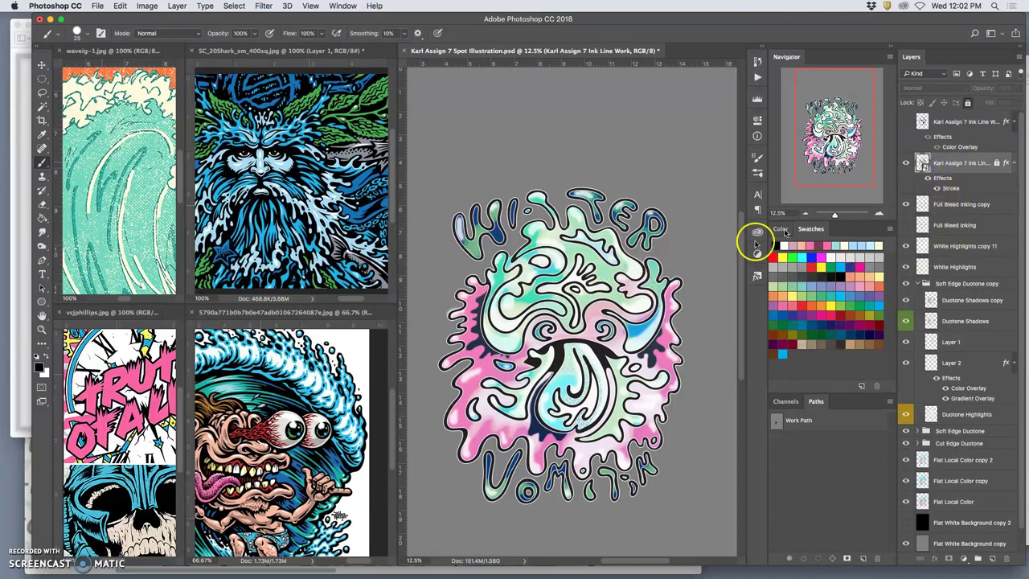
Switch to Preview and examine the coloring primer's full spectrum lemon and its color-holds version up close
left_click(23, 276)
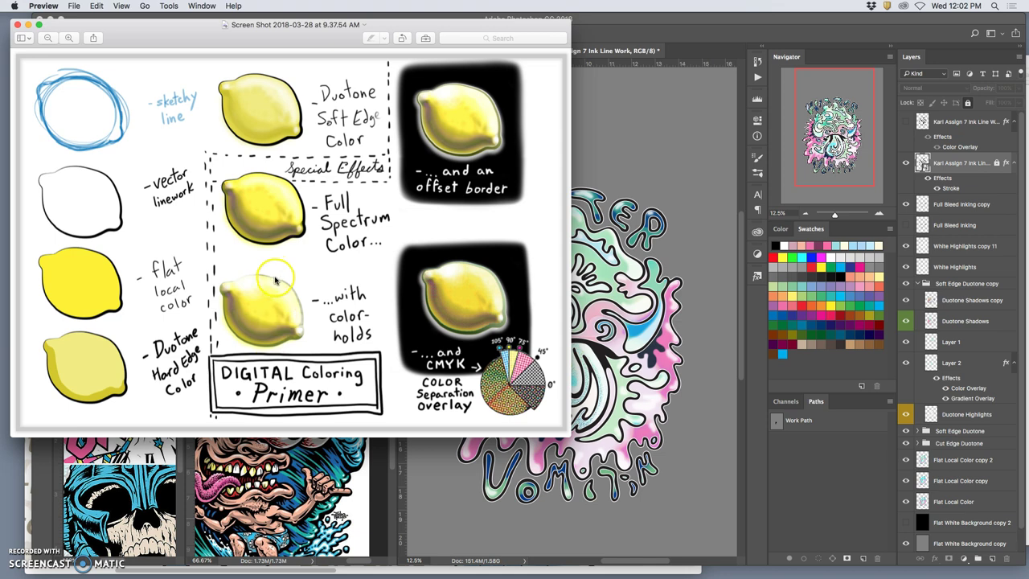
scroll(276, 280, "up", 5)
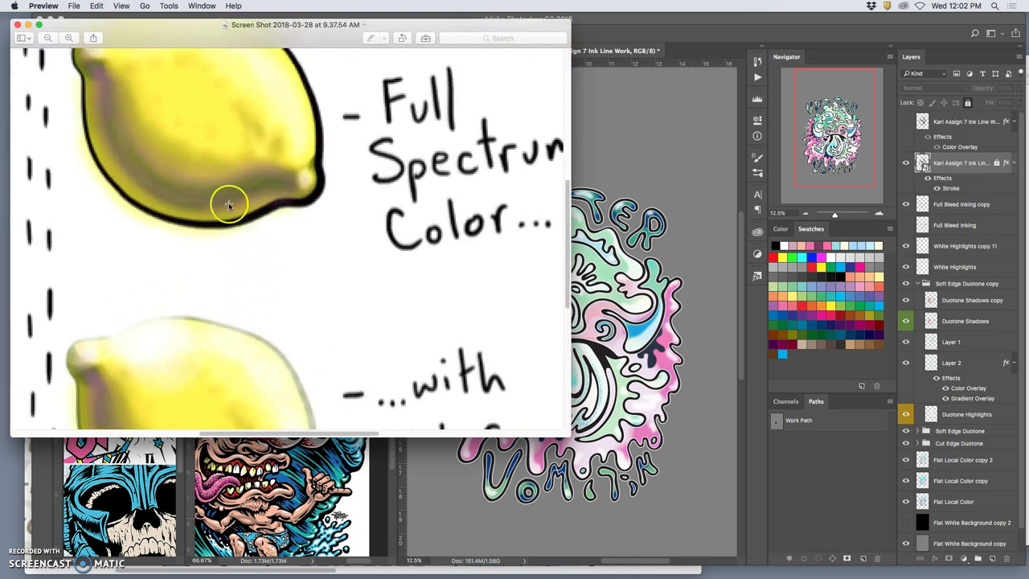
scroll(231, 205, "up", 1)
scroll(301, 124, "up", 2)
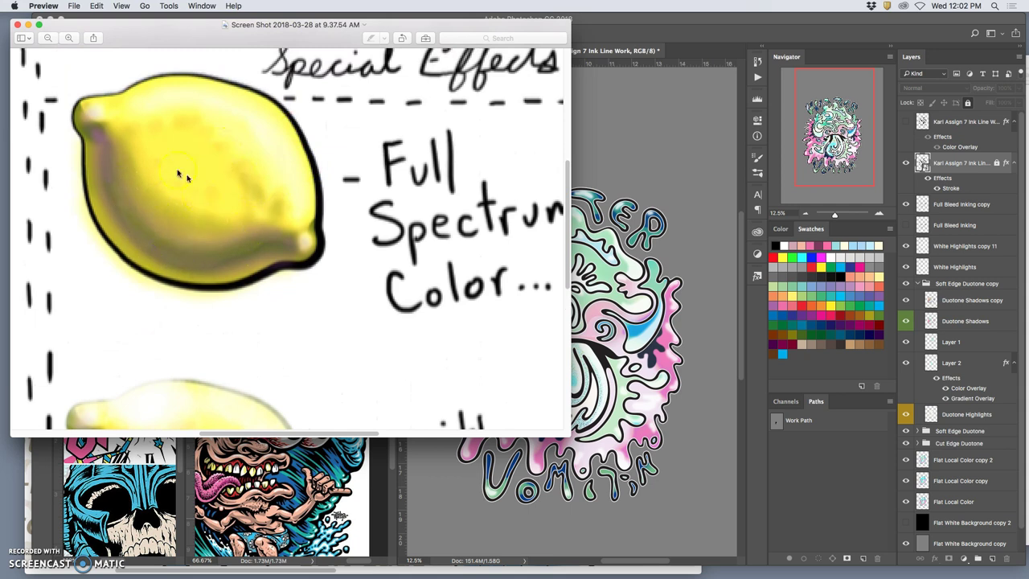
scroll(200, 233, "down", 4)
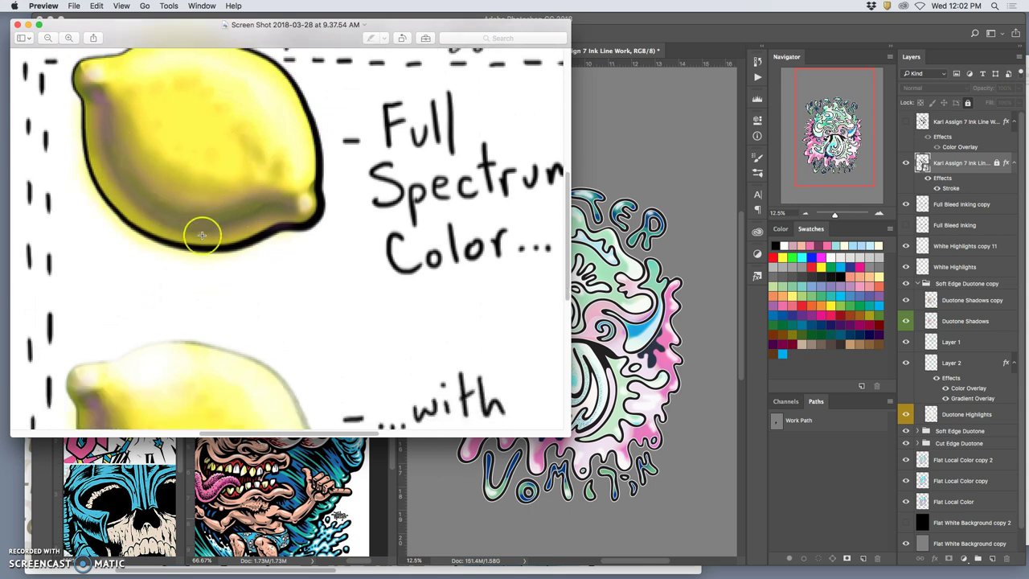
scroll(202, 235, "down", 4)
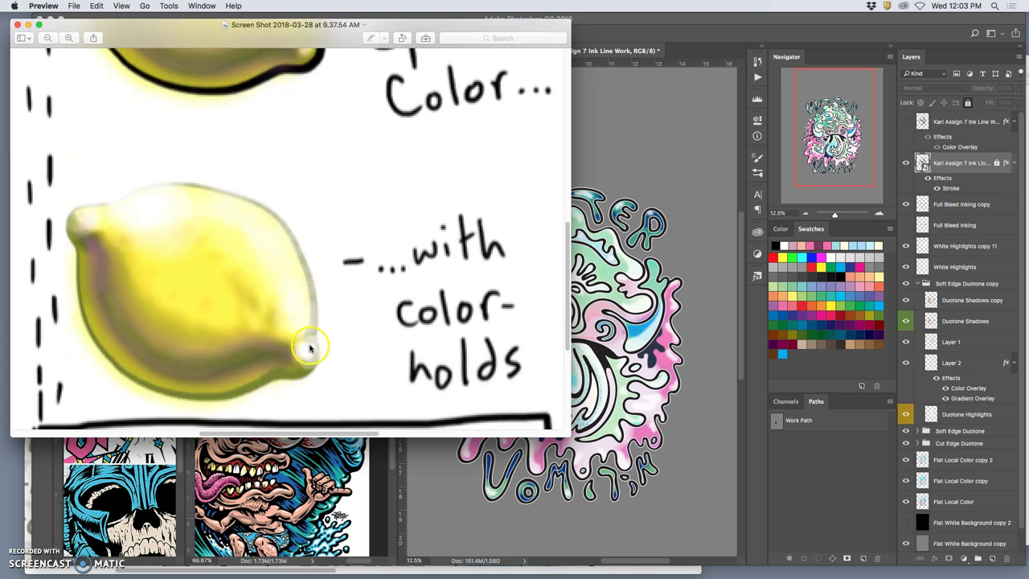
left_click(133, 484)
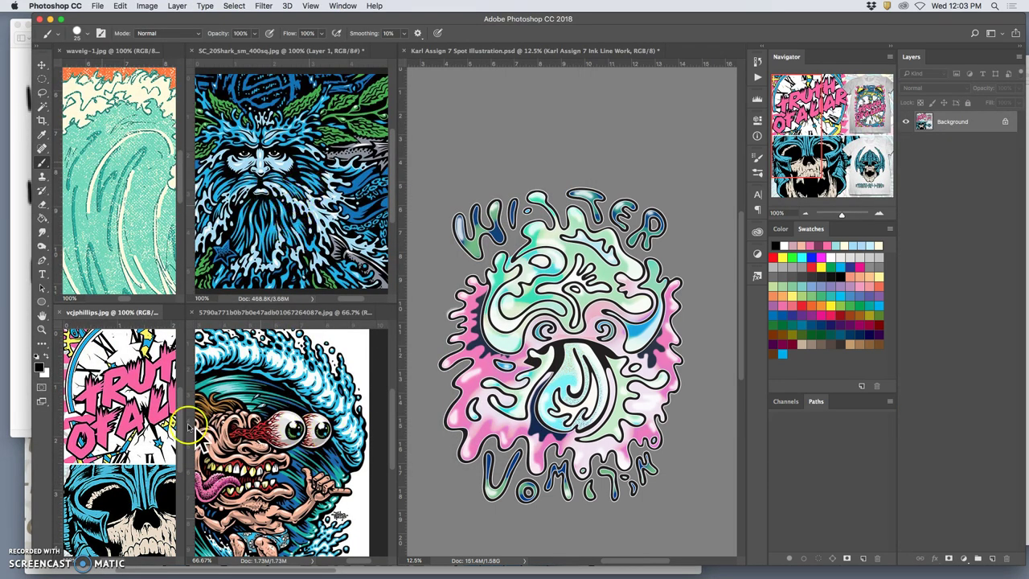
scroll(139, 180, "up", 3)
key("super+minus")
left_click(133, 173)
scroll(129, 145, "up", 2)
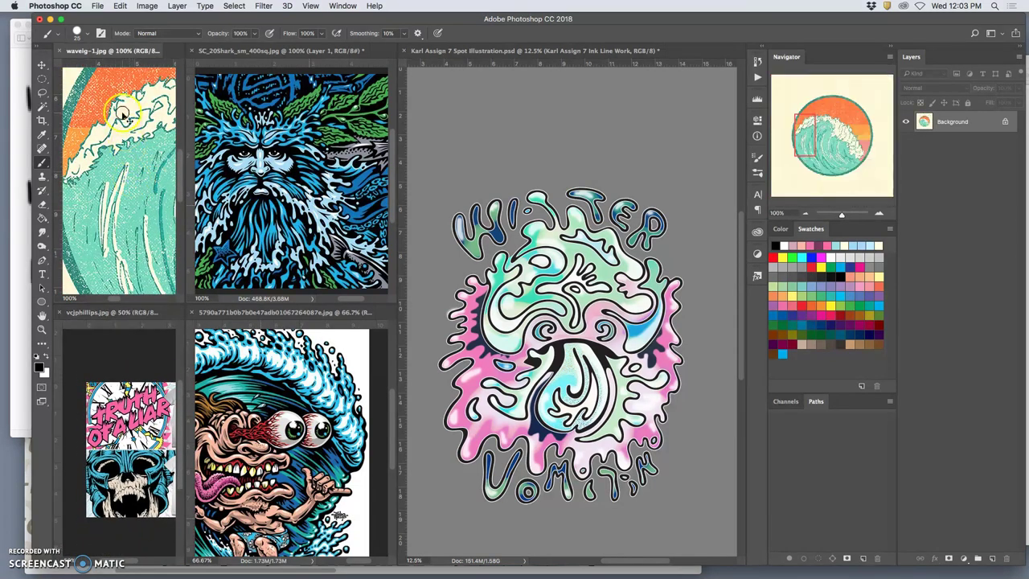
key("super+minus")
key("super+minus")
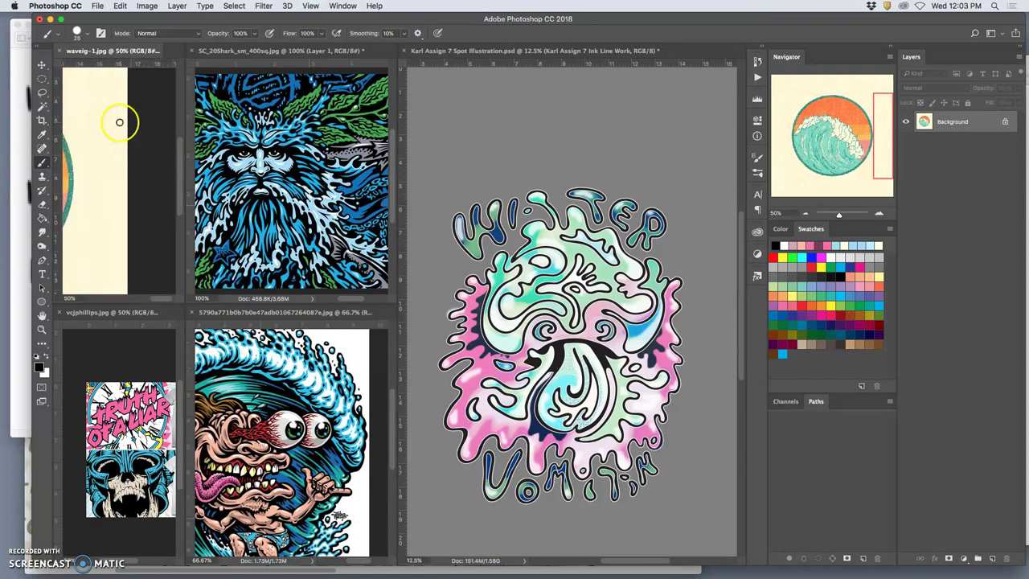
scroll(118, 122, "right", 5)
scroll(118, 158, "right", 6)
scroll(115, 156, "left", 3)
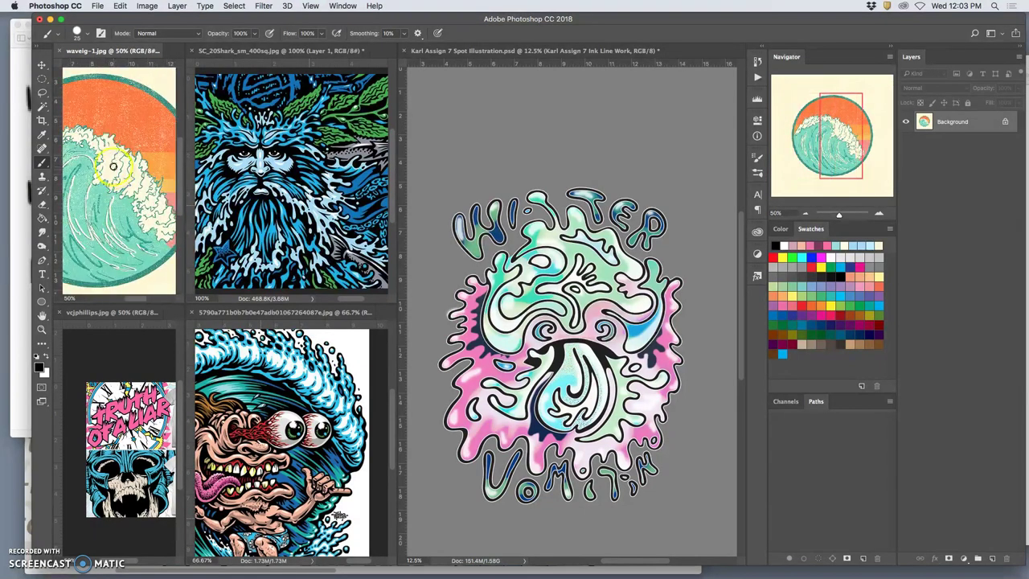
Examine the line work colors in the wave and skull reference images at a closer scale
key("super+plus")
left_click(124, 393)
key("super+plus")
key("super+plus")
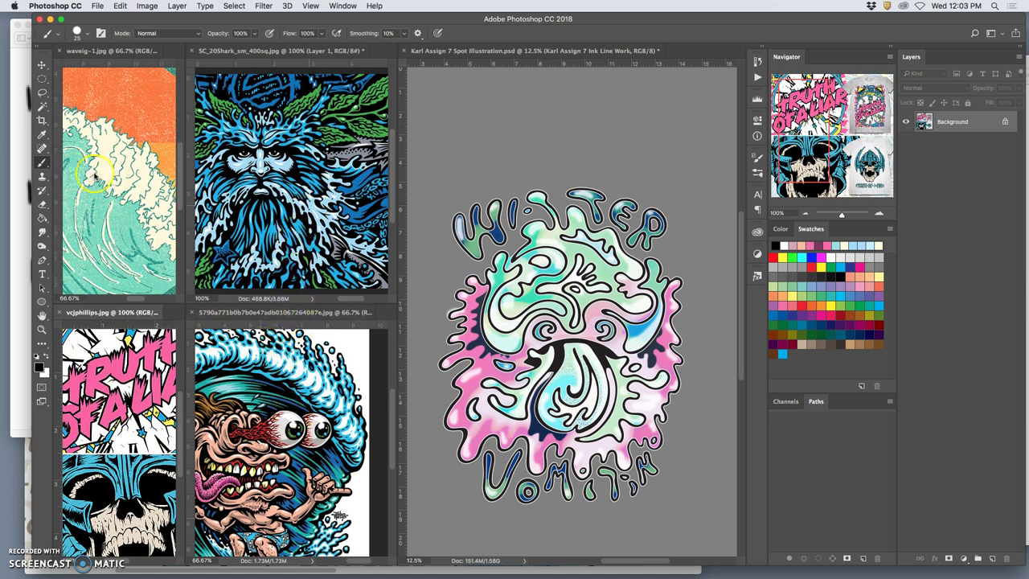
scroll(100, 177, "left", 5)
scroll(113, 183, "right", 2)
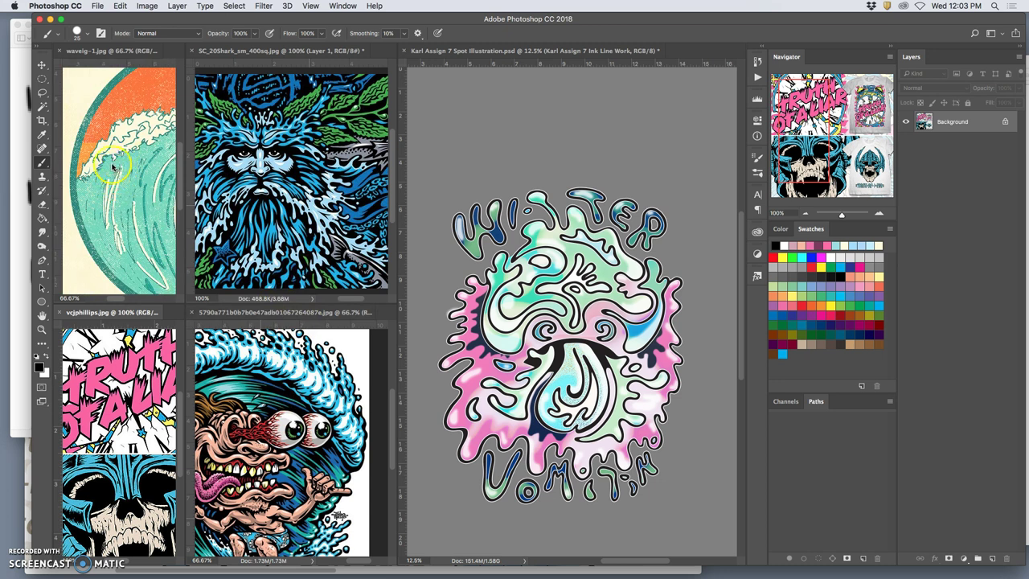
Duplicate the stroked ink line work layer in the spot illustration and select the copy
left_click(522, 175)
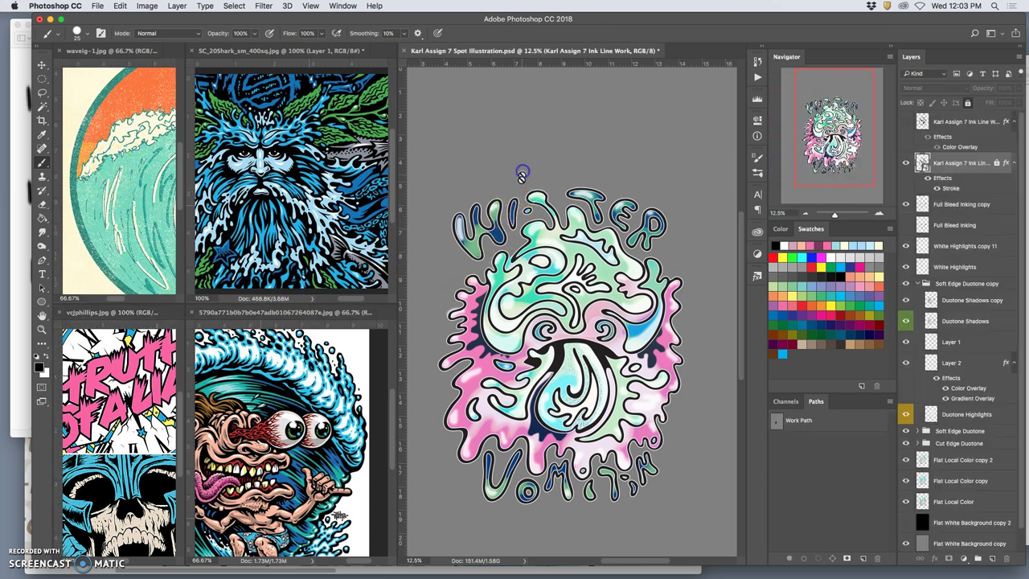
key("super+j")
left_click(965, 167)
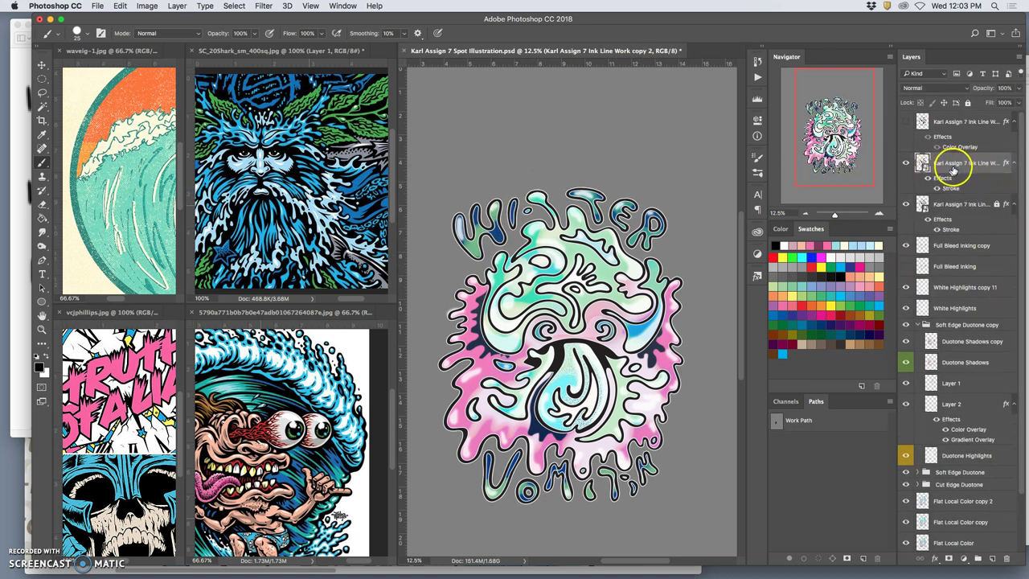
Add a Color Overlay effect to the line work copy and set its color to blue 3398cc
double_click(943, 178)
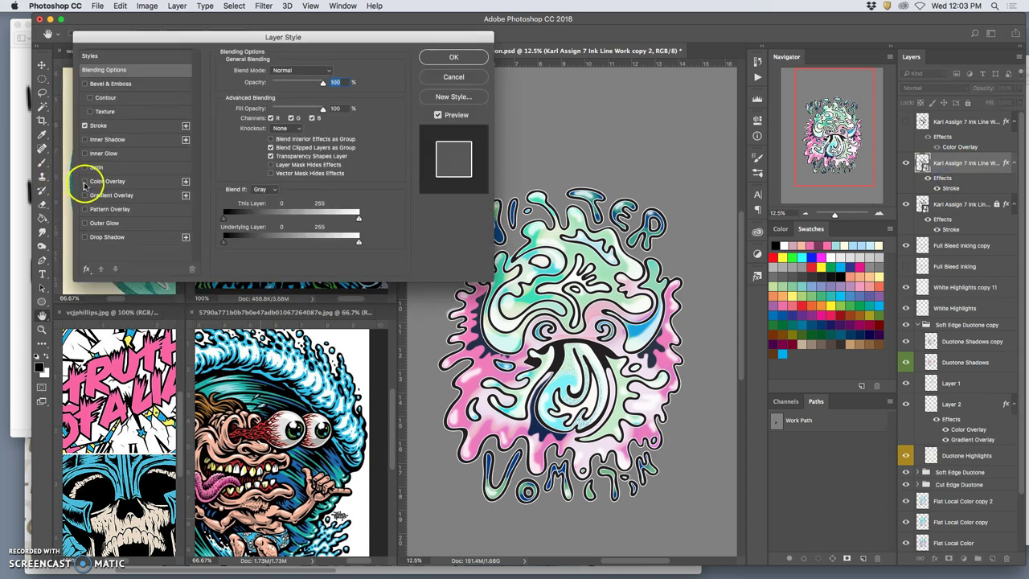
left_click(85, 182)
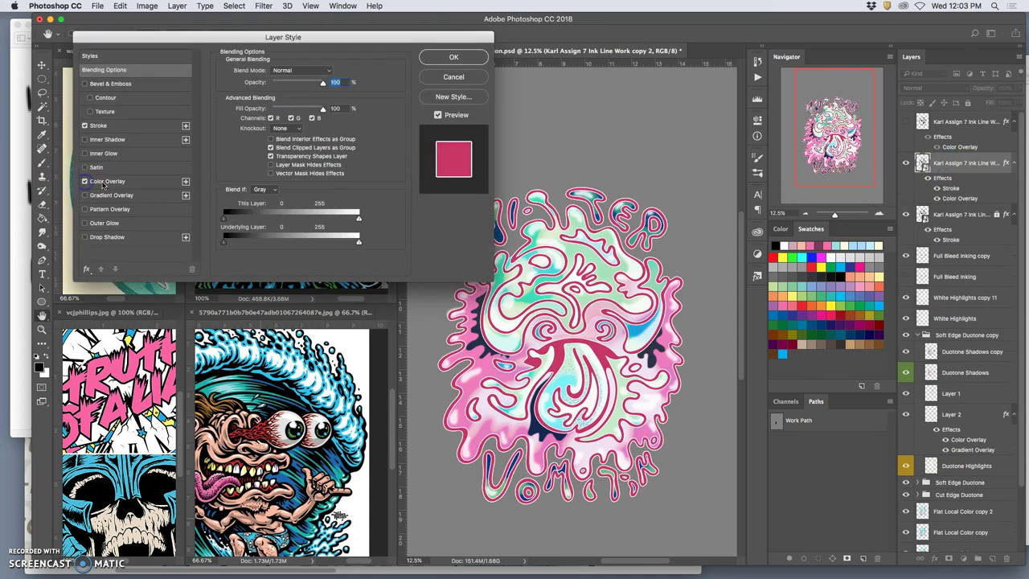
left_click(103, 184)
left_click(329, 72)
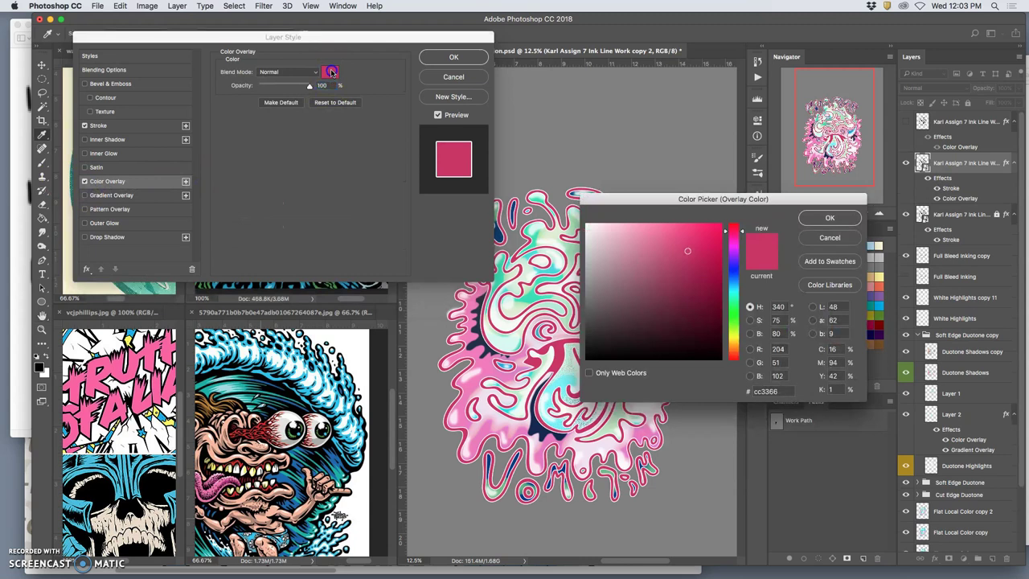
left_click(733, 271)
left_click_drag(735, 280, 735, 284)
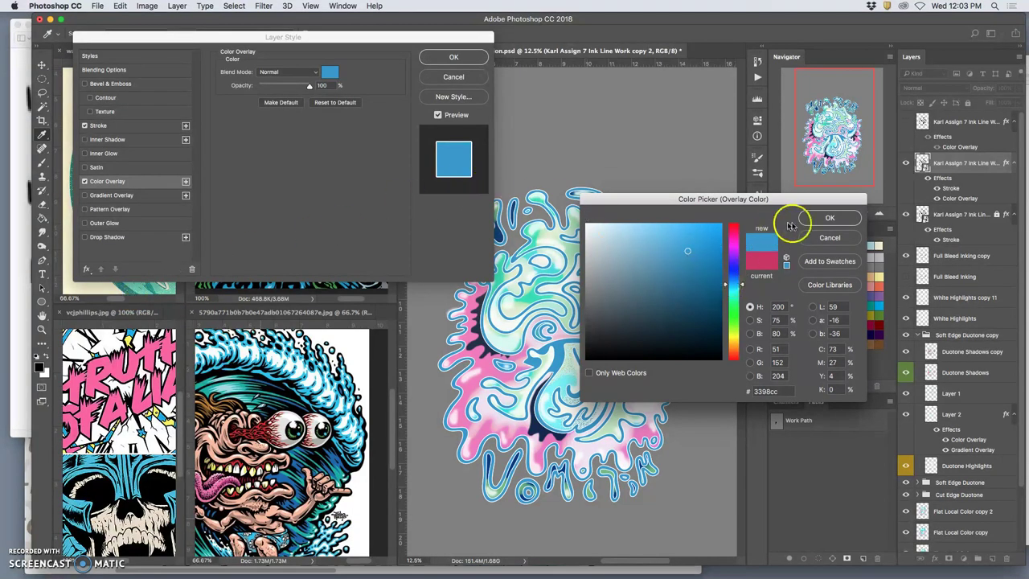
left_click(828, 218)
Recolor the overlay by sampling teal from the wave reference's outline and darkening it to deep green 214641
left_click(329, 73)
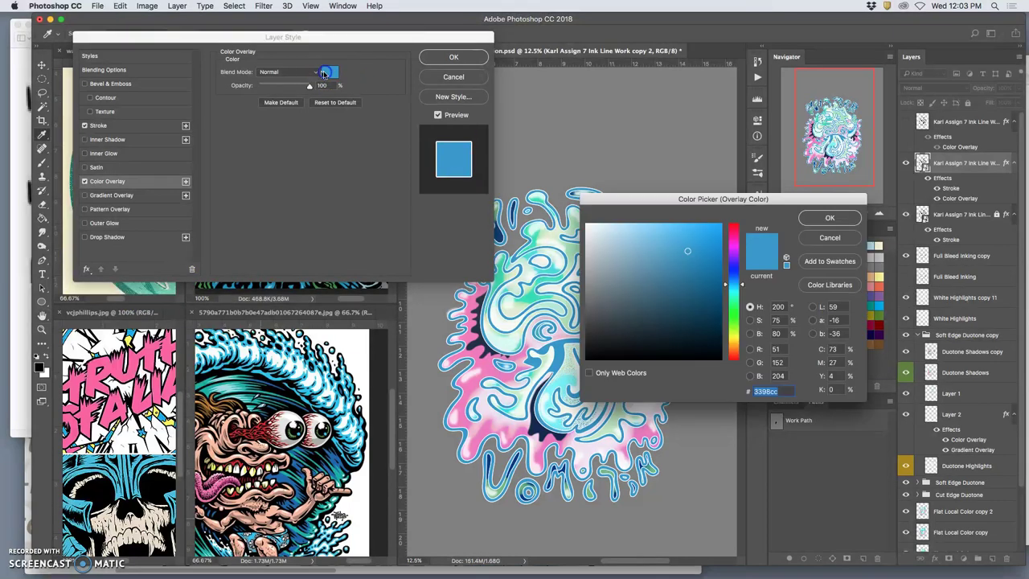
left_click_drag(272, 37, 260, 325)
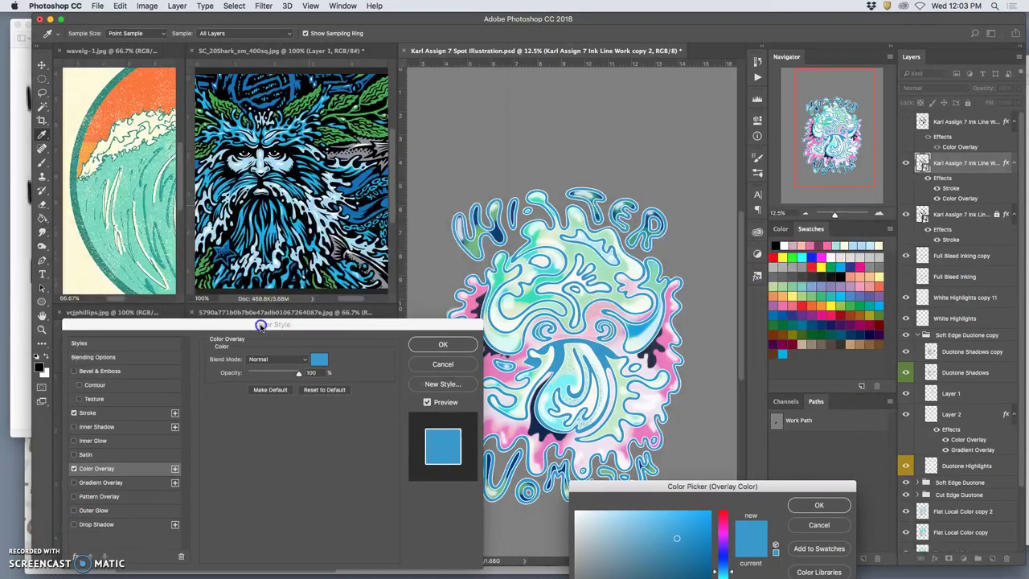
left_click(158, 218)
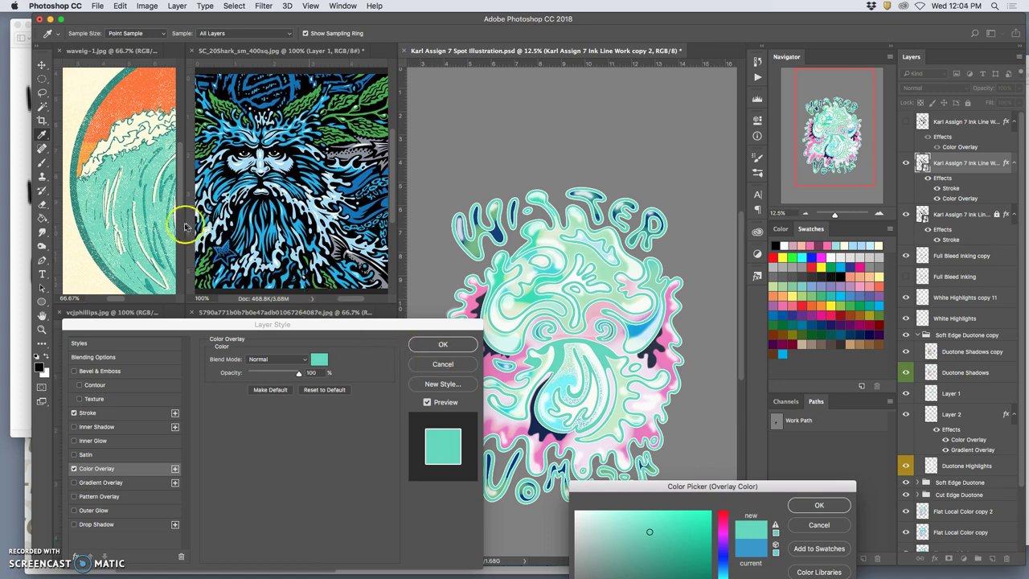
left_click(78, 225)
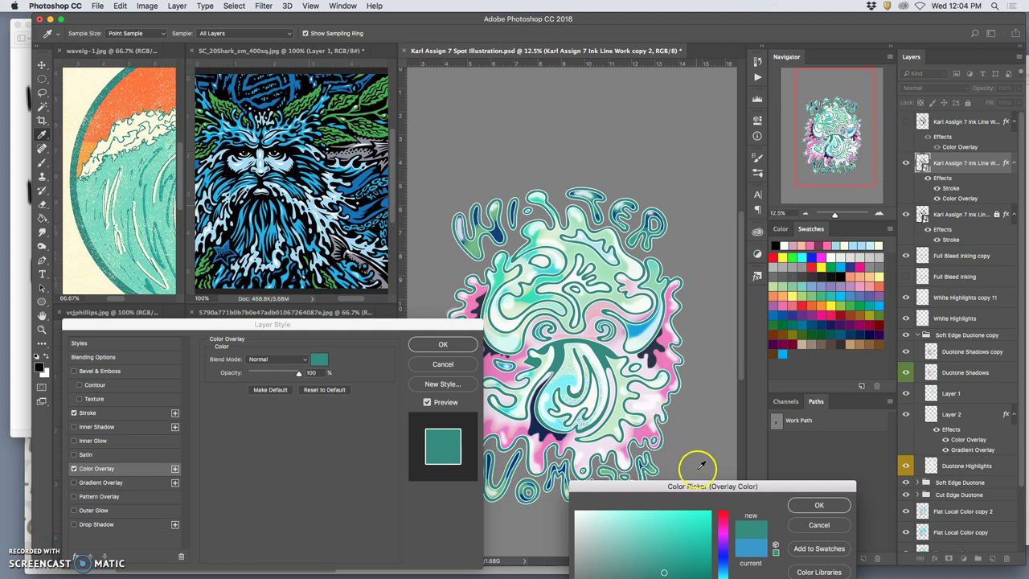
left_click_drag(703, 485, 795, 230)
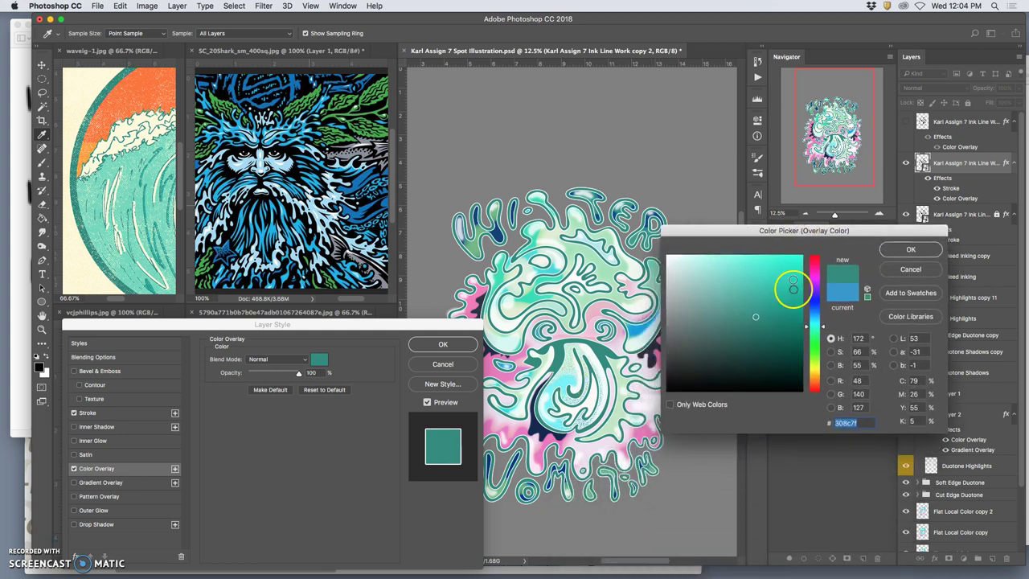
left_click(748, 339)
left_click_drag(748, 339, 737, 350)
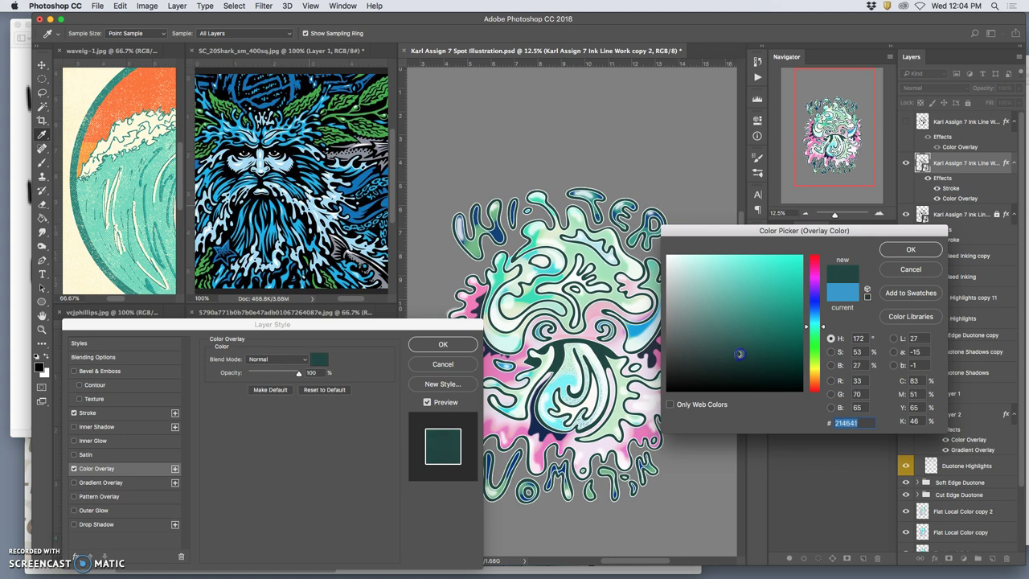
left_click(889, 252)
Enable a Gradient Overlay on the line work copy and lower the Color Overlay's opacity to about 42%
left_click_drag(430, 328, 430, 102)
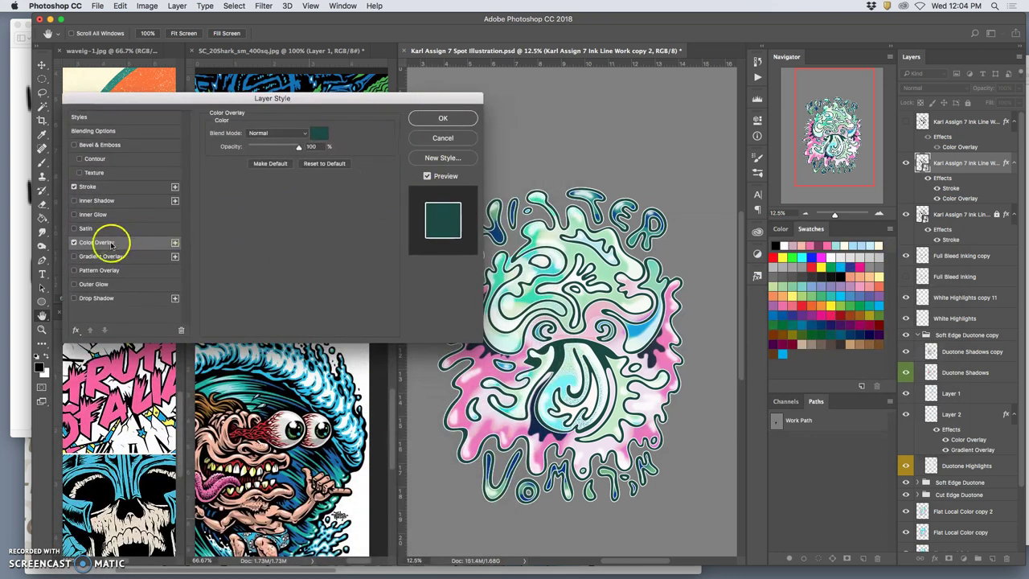
left_click(74, 256)
left_click(94, 257)
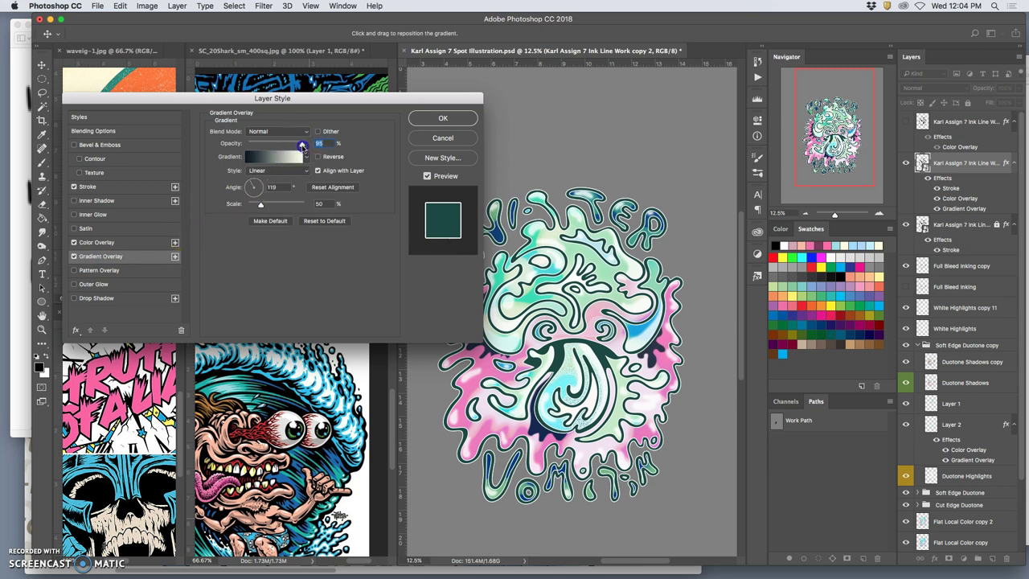
left_click(97, 244)
left_click(299, 146)
left_click_drag(297, 148, 262, 149)
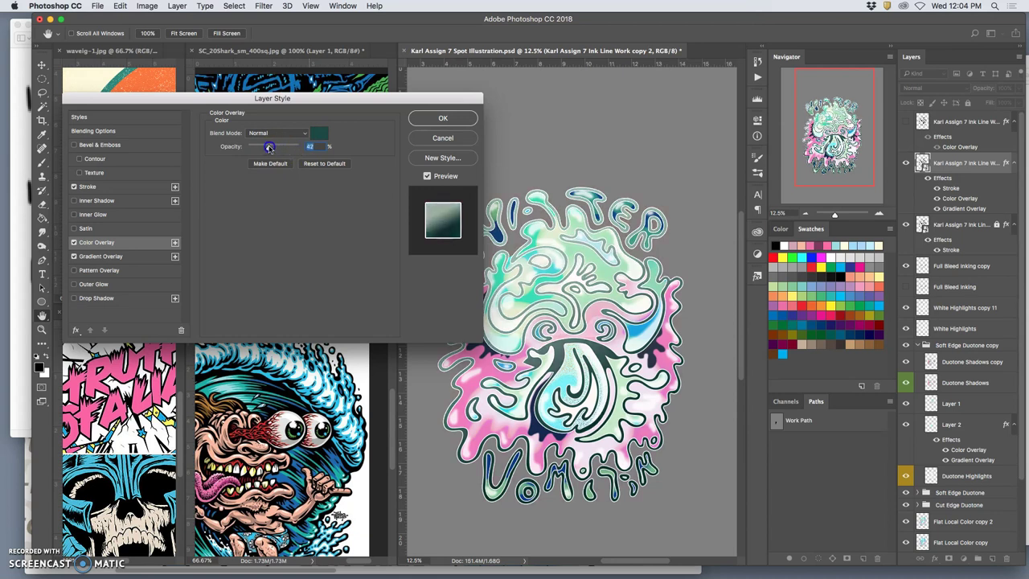
Set the Gradient Overlay's angle to 42° and its scale to 110%
left_click(100, 256)
left_click_drag(265, 179, 259, 185)
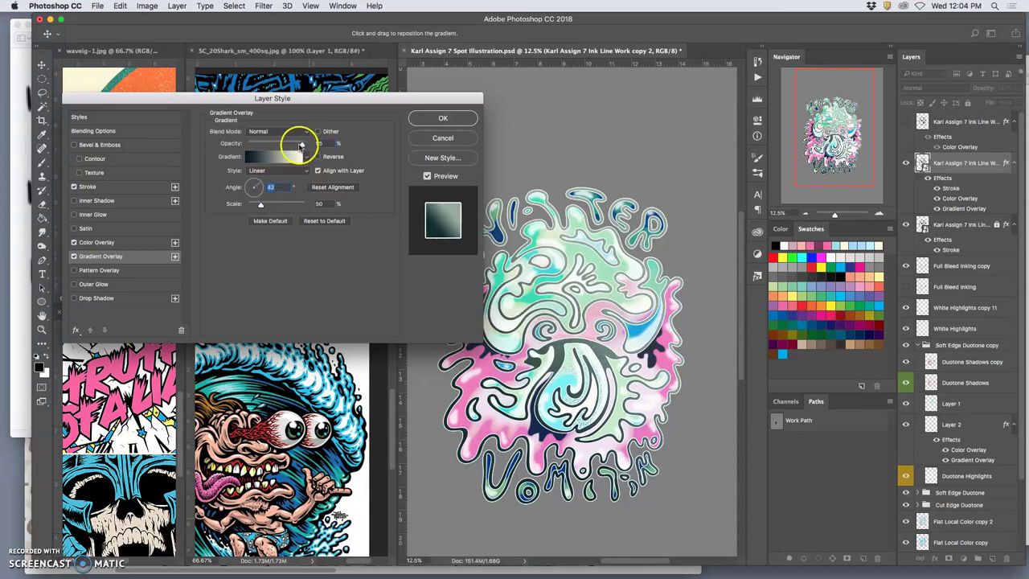
mouse_move(266, 204)
left_mouse_down()
mouse_move(287, 206)
mouse_move(195, 202)
mouse_move(285, 202)
left_mouse_up()
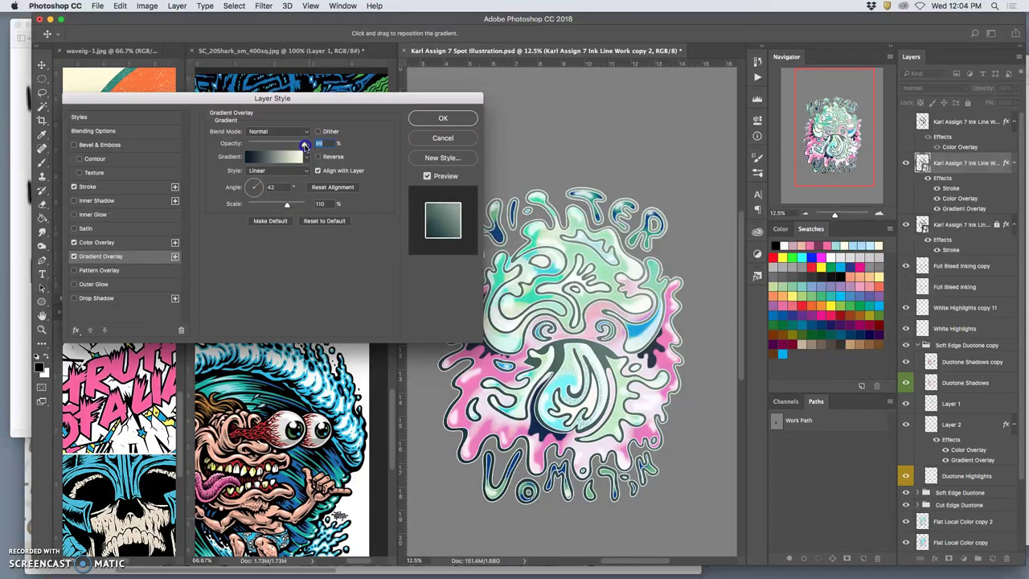
Set the Color Overlay's opacity to 60% and apply the layer style to the line work copy
left_click(101, 242)
left_click_drag(279, 146, 355, 134)
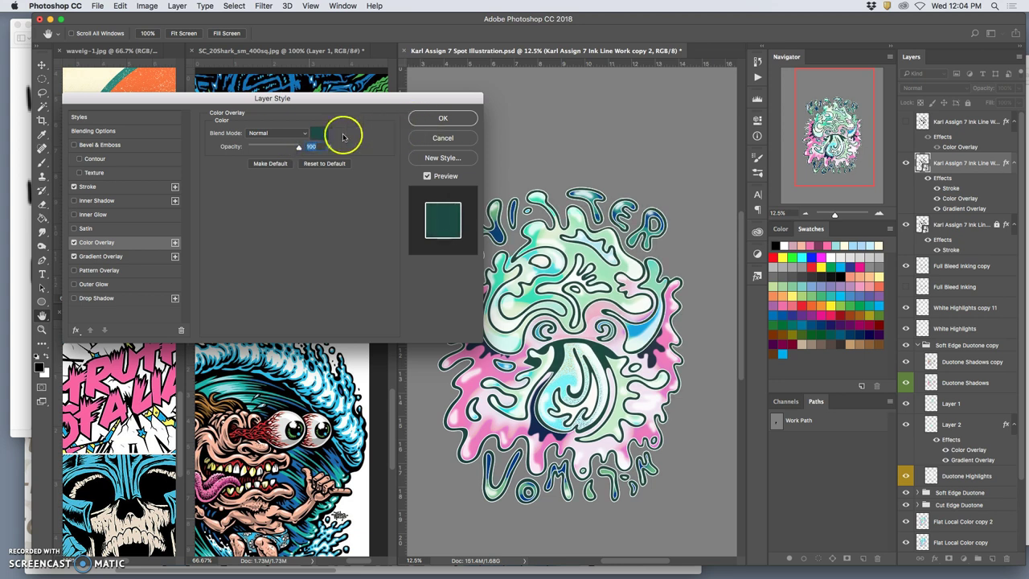
left_click_drag(295, 149, 279, 150)
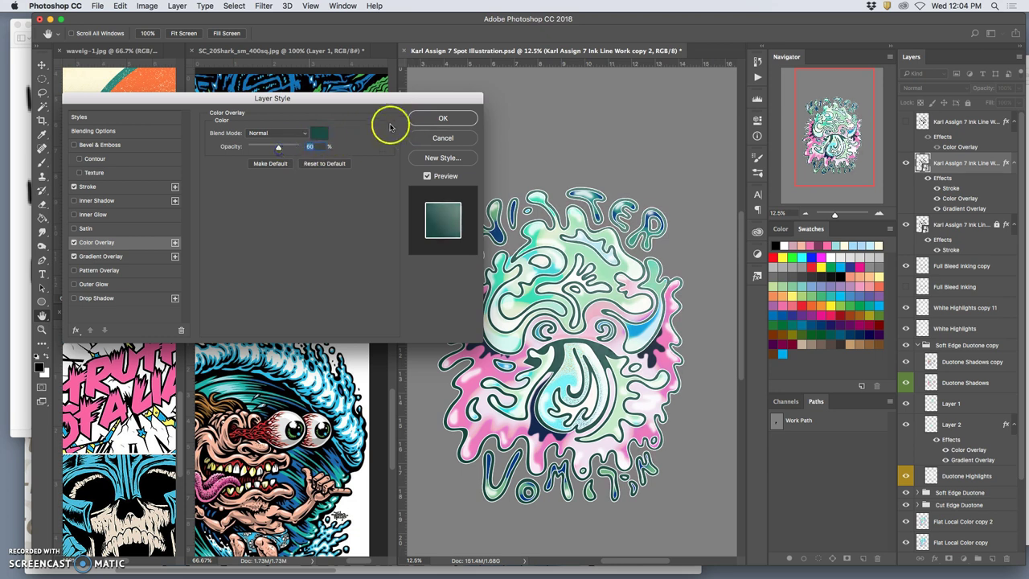
left_click(426, 120)
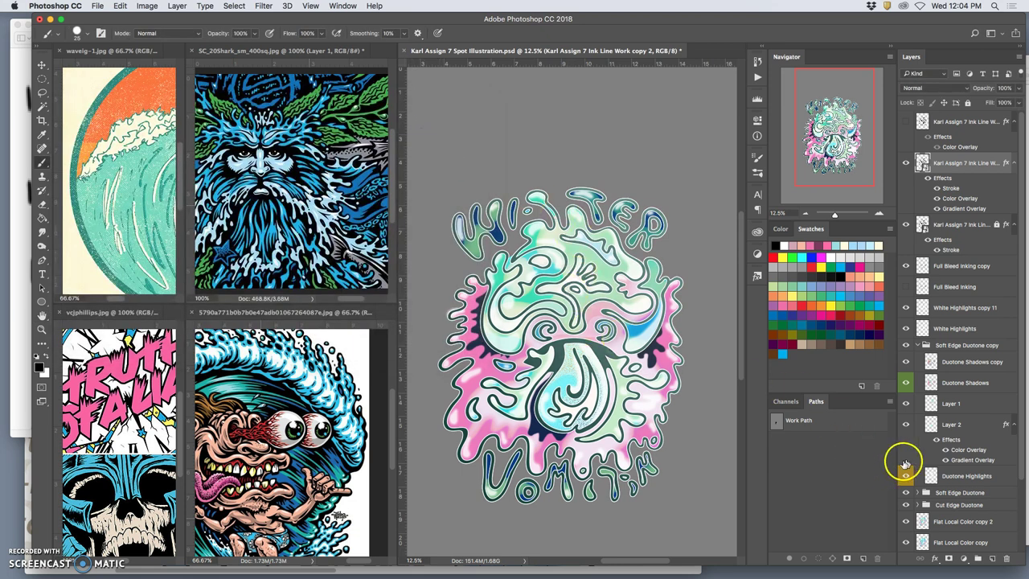
Hide the gray background copy layer so the illustration sits on the white background
scroll(917, 478, "down", 3)
left_click(906, 522)
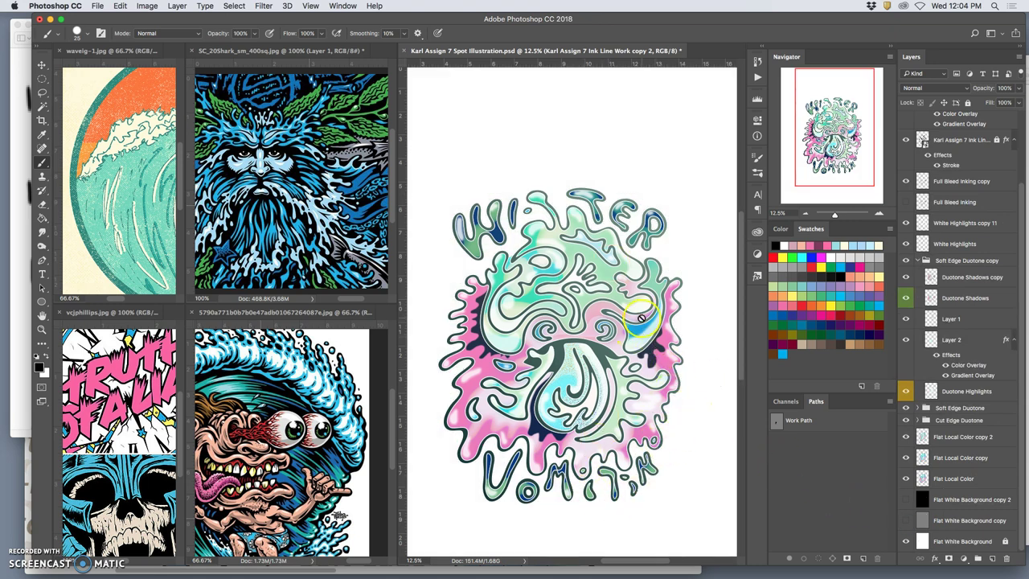
key("super+equal")
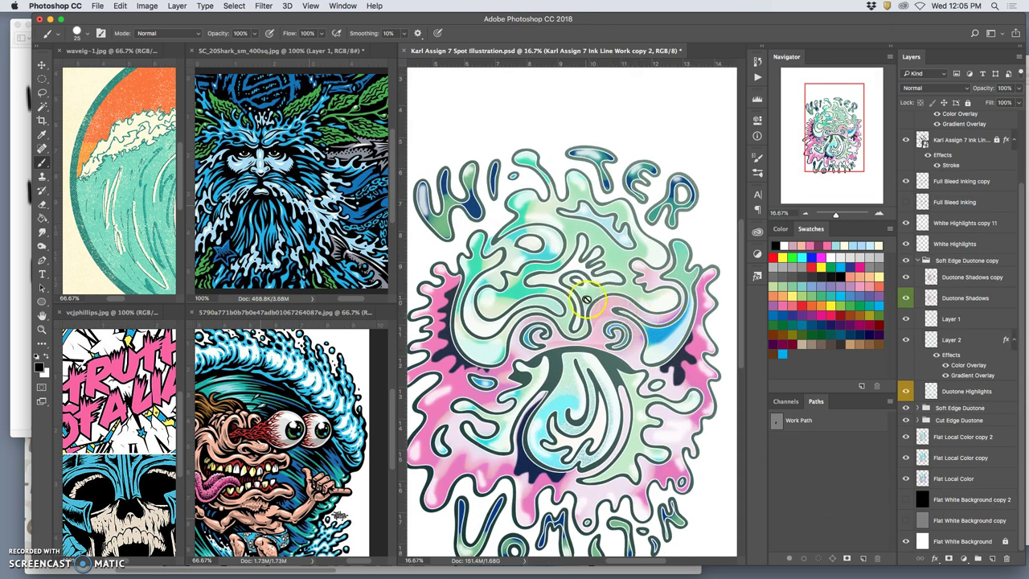
Rasterize the layer style of the ink line work copy 2 layer and toggle its visibility to compare the artwork
scroll(952, 179, "up", 3)
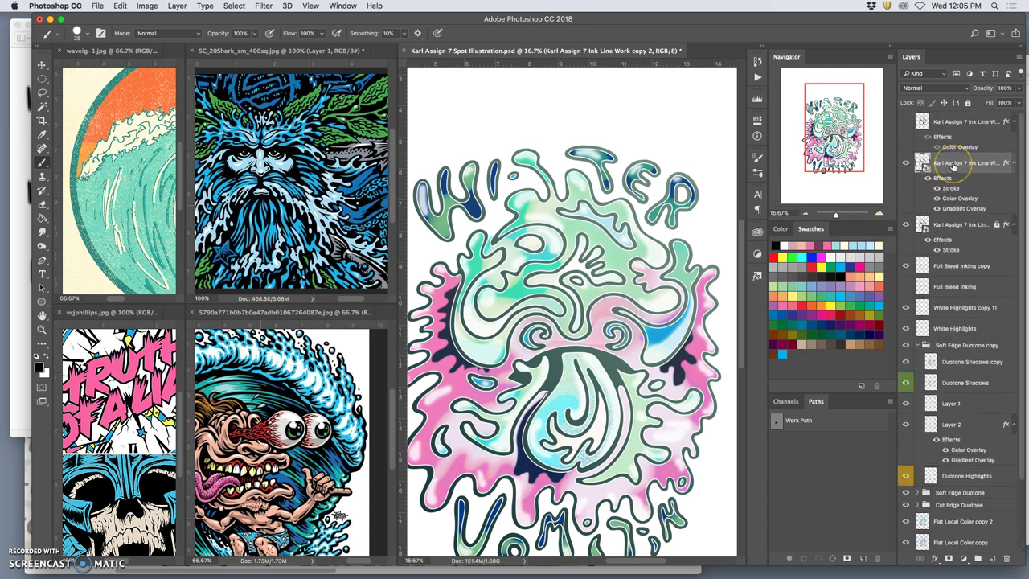
right_click(955, 166)
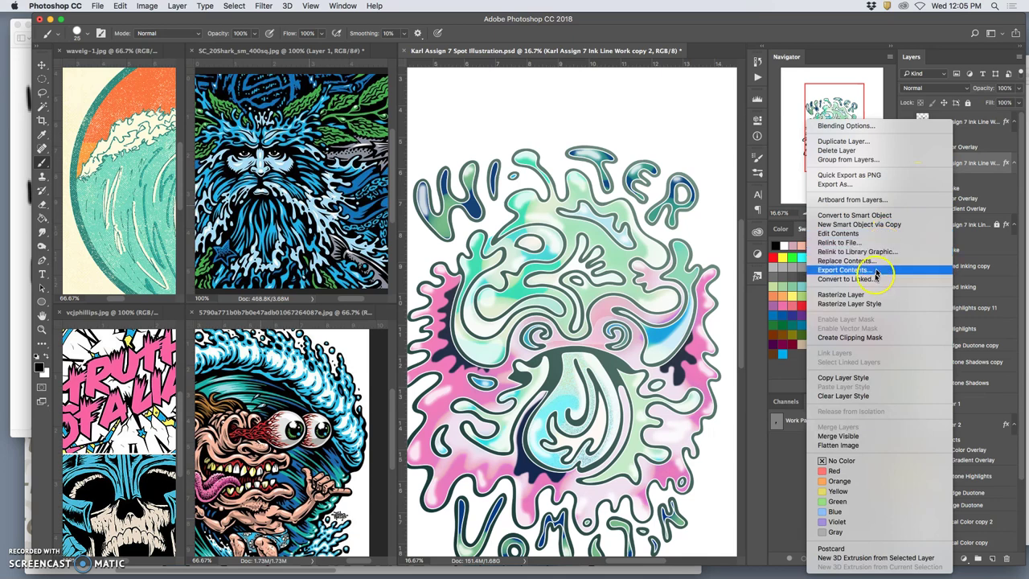
left_click(856, 304)
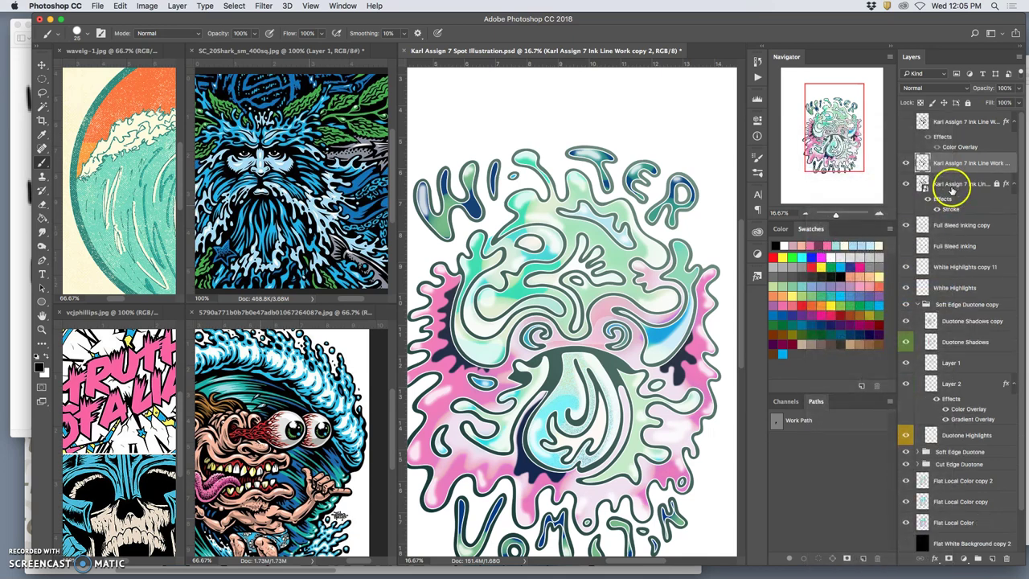
left_click(907, 163)
left_click(907, 163)
left_click(907, 163)
left_click(907, 163)
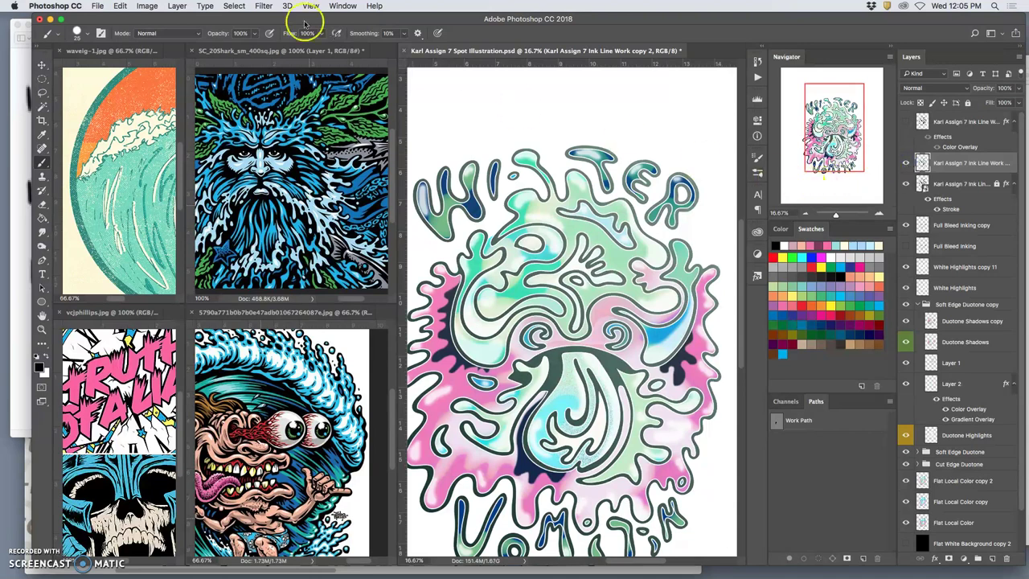
Apply a Hue/Saturation adjustment to the line work copy with hue +26, saturation +55 and lightness +5
left_click(151, 7)
mouse_move(185, 36)
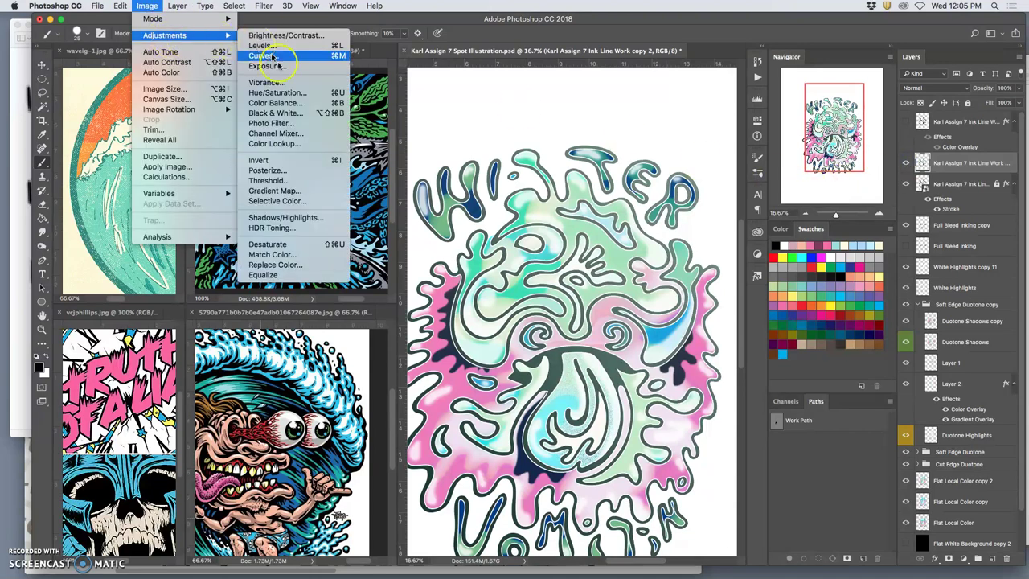
left_click(282, 93)
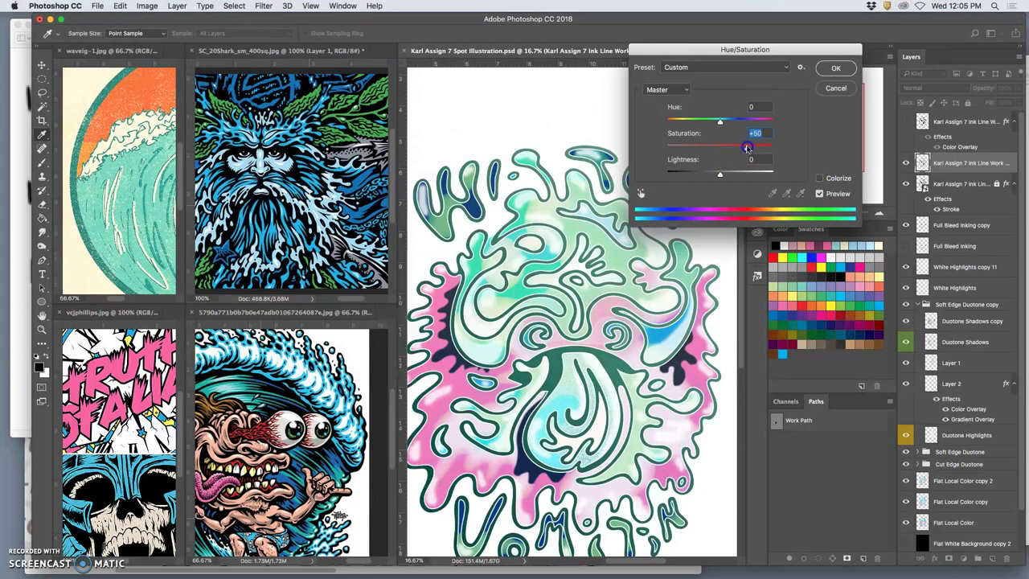
left_click_drag(712, 123, 733, 123)
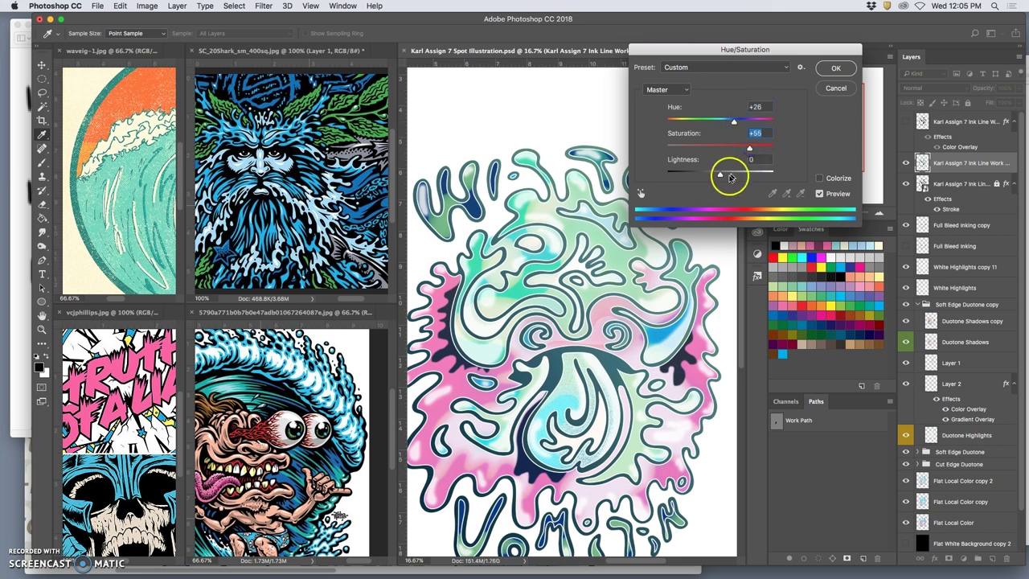
left_click_drag(723, 176, 722, 175)
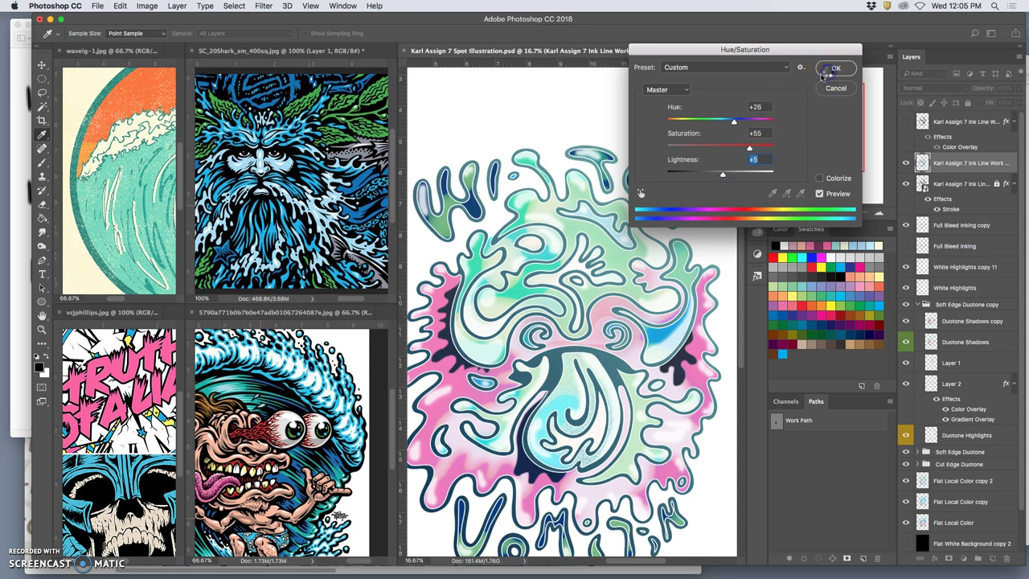
left_click(833, 70)
key("super+minus")
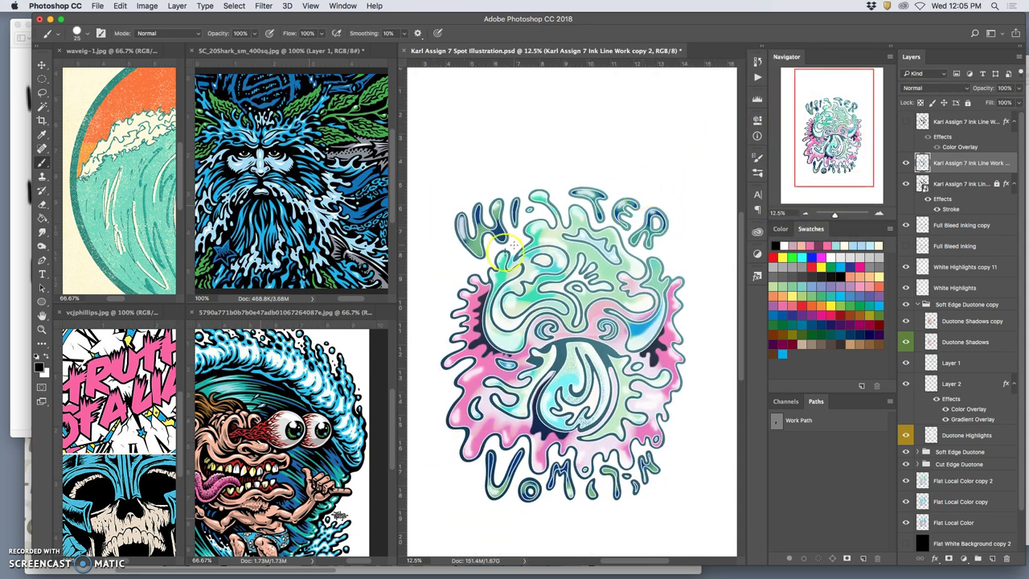
Darken the line work around the mouth and face using the Burn tool on Midtones with a soft 476 px brush
left_click(42, 245)
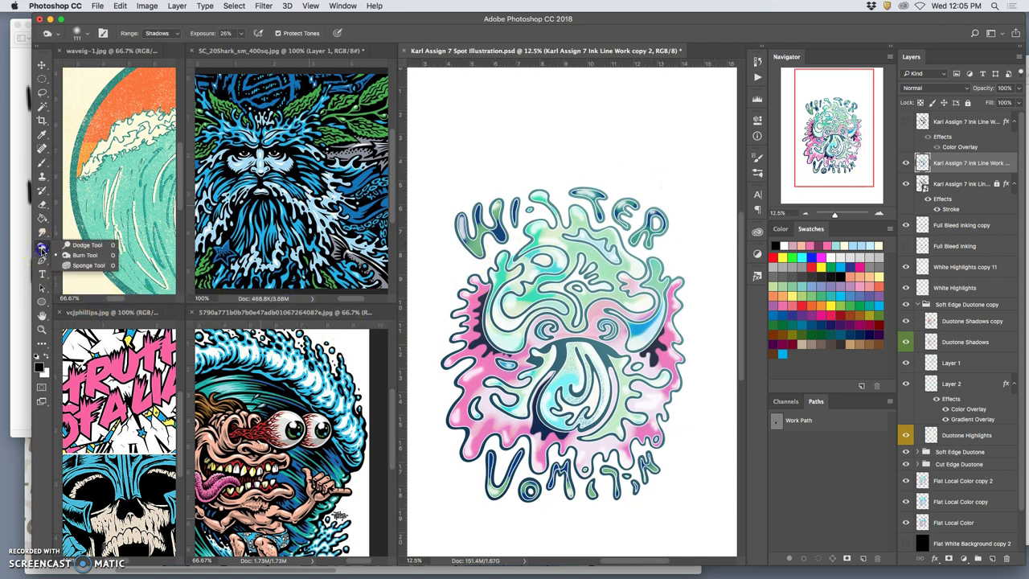
left_click(89, 250)
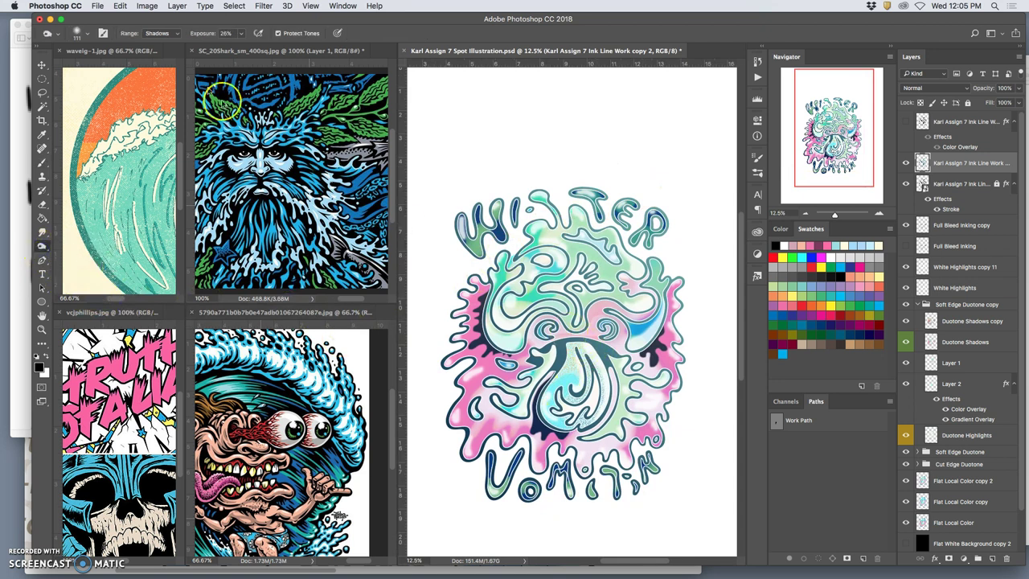
left_click(85, 33)
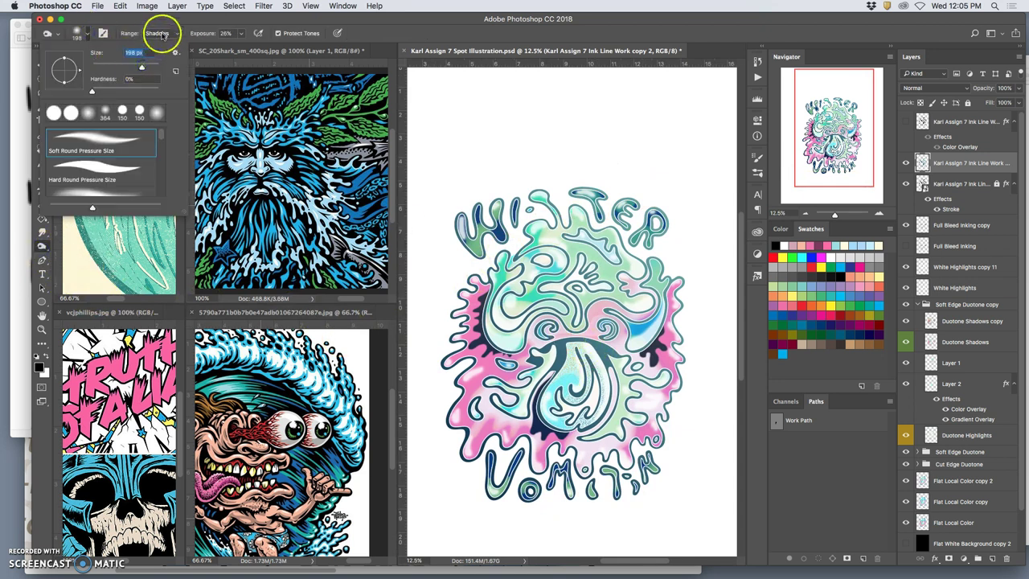
left_click(161, 35)
left_click(163, 38)
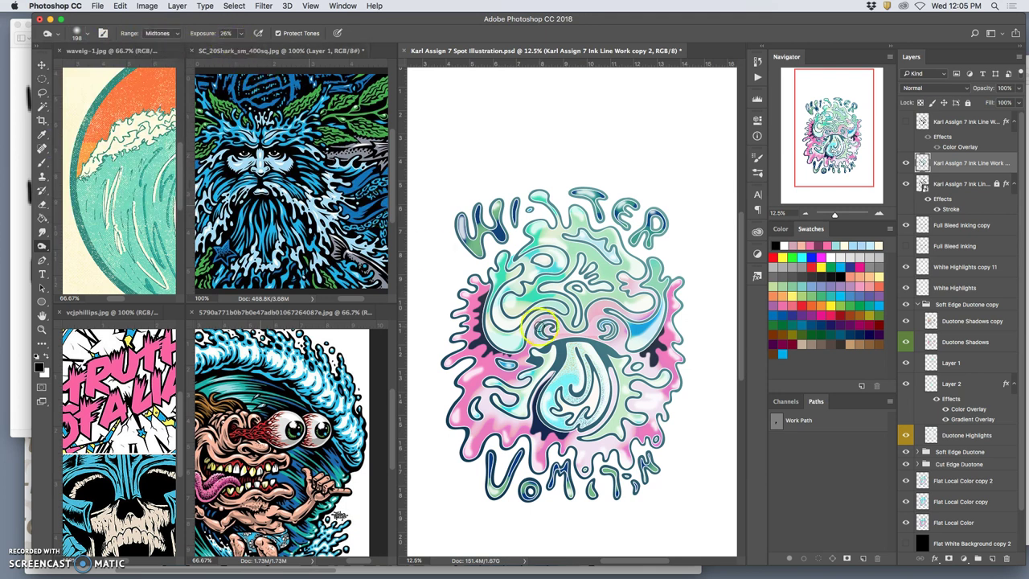
left_click(85, 33)
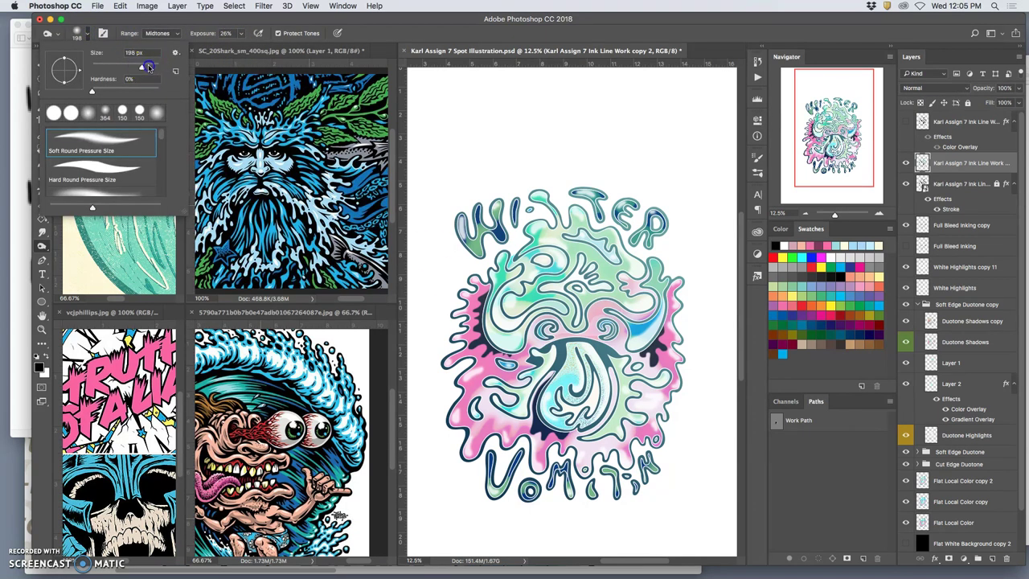
left_click(591, 344)
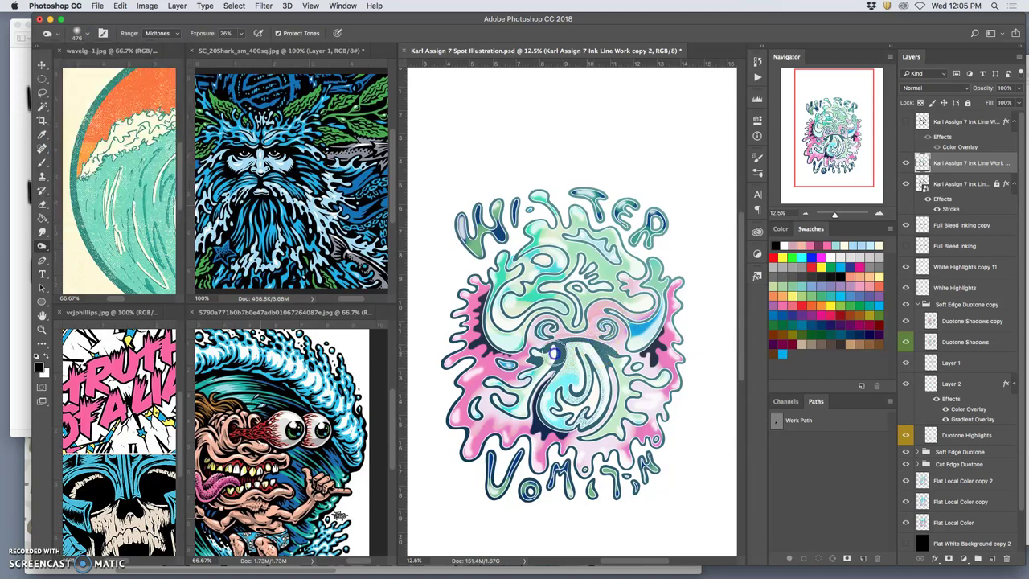
mouse_move(595, 342)
left_mouse_down()
mouse_move(564, 346)
mouse_move(567, 332)
mouse_move(602, 336)
mouse_move(576, 353)
mouse_move(599, 347)
mouse_move(558, 324)
mouse_move(545, 330)
mouse_move(570, 288)
mouse_move(600, 359)
mouse_move(565, 388)
mouse_move(513, 278)
mouse_move(499, 306)
mouse_move(519, 329)
mouse_move(526, 286)
mouse_move(511, 326)
mouse_move(540, 450)
mouse_move(495, 416)
mouse_move(587, 466)
mouse_move(661, 376)
mouse_move(606, 434)
mouse_move(648, 378)
mouse_move(625, 424)
mouse_move(638, 370)
mouse_move(623, 425)
mouse_move(674, 352)
mouse_move(649, 384)
mouse_move(630, 354)
mouse_move(671, 293)
mouse_move(624, 313)
mouse_move(600, 285)
mouse_move(486, 322)
mouse_move(567, 333)
mouse_move(625, 359)
mouse_move(655, 391)
mouse_move(666, 214)
mouse_move(577, 217)
mouse_move(542, 237)
mouse_move(579, 201)
mouse_move(616, 249)
mouse_move(587, 273)
left_mouse_up()
left_click_drag(611, 498, 586, 513)
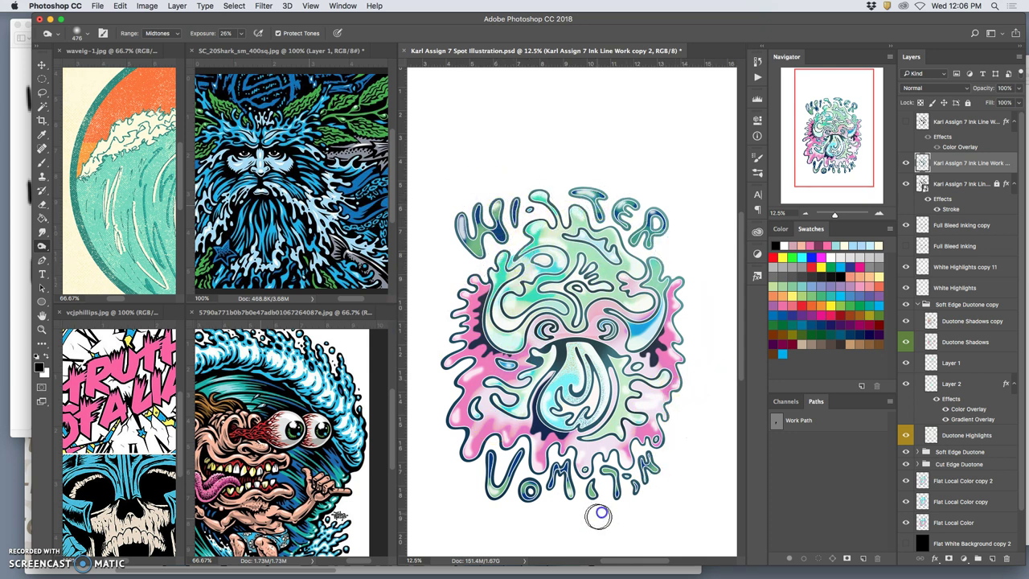
Lighten the line work of the upper lettering using the Dodge tool on Midtones with a 460 px brush
left_click(102, 199)
left_click_drag(41, 247, 73, 256)
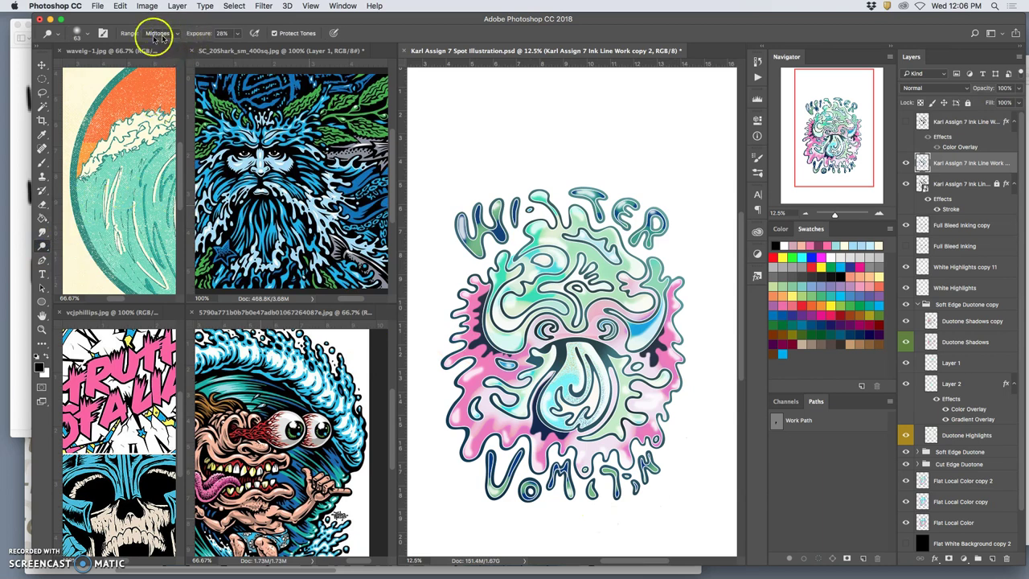
left_click(87, 34)
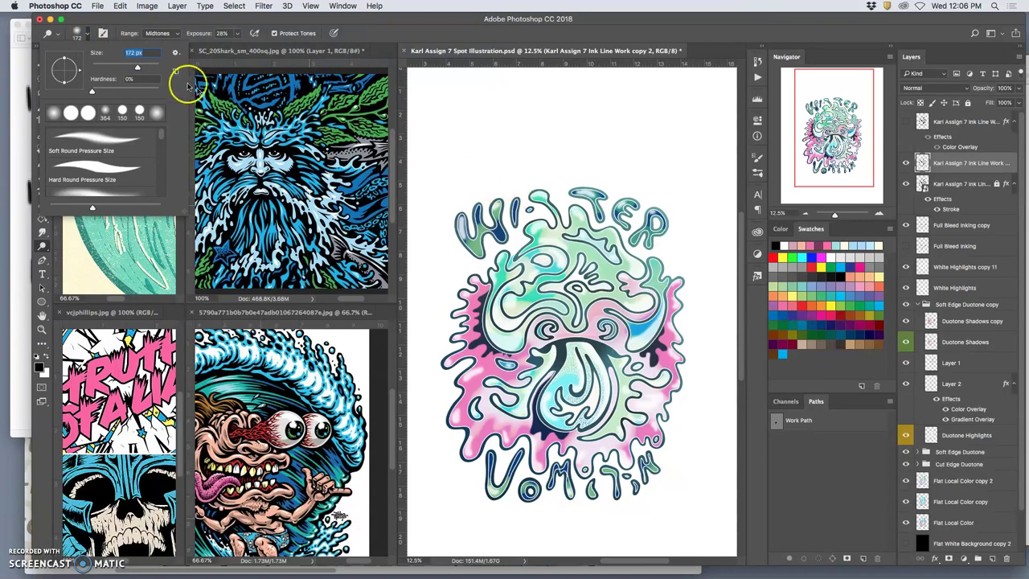
left_click(150, 66)
left_click(482, 157)
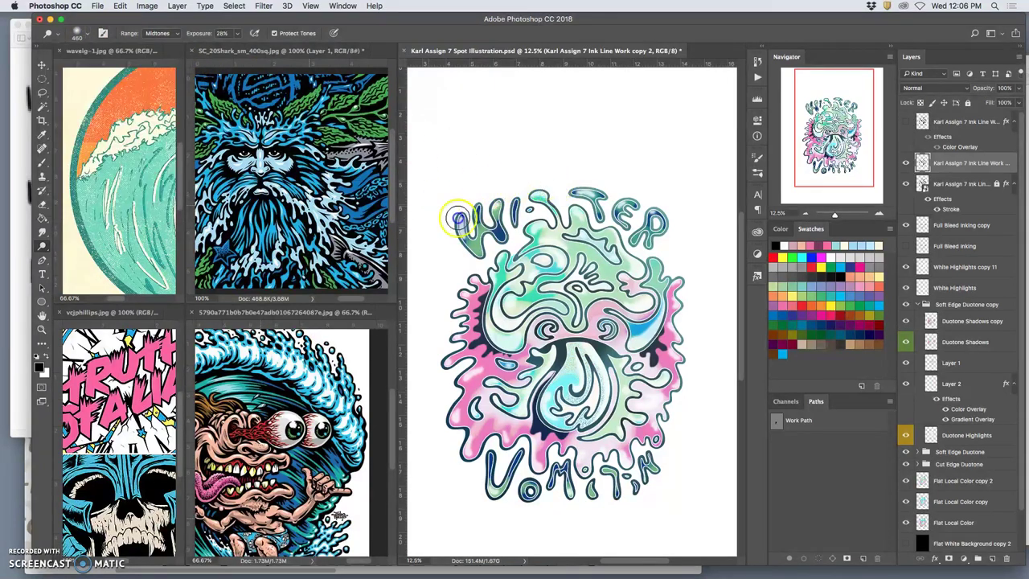
mouse_move(464, 213)
left_mouse_down()
mouse_move(503, 186)
mouse_move(461, 219)
mouse_move(410, 229)
mouse_move(439, 202)
mouse_move(679, 188)
mouse_move(537, 184)
mouse_move(704, 202)
mouse_move(679, 206)
mouse_move(605, 180)
mouse_move(686, 233)
mouse_move(700, 254)
left_mouse_up()
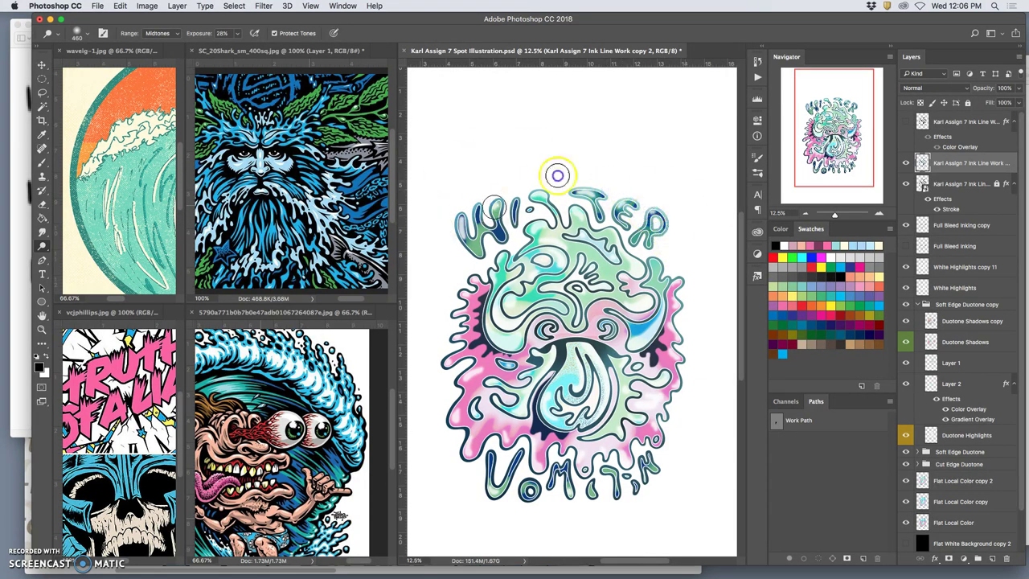
Dodge the line work along the outer drips, the head's upper contours and the lettering to lighten it
left_click(444, 307)
mouse_move(443, 308)
left_mouse_down()
mouse_move(472, 267)
mouse_move(449, 330)
mouse_move(453, 302)
mouse_move(440, 309)
mouse_move(464, 287)
mouse_move(445, 311)
mouse_move(435, 356)
mouse_move(445, 328)
mouse_move(474, 457)
left_mouse_up()
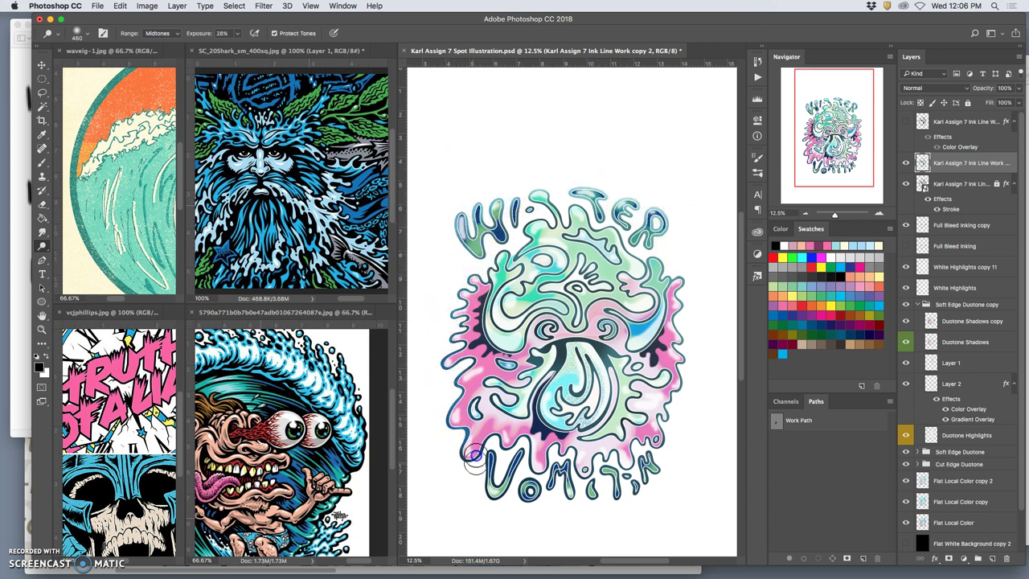
mouse_move(667, 434)
left_mouse_down()
mouse_move(678, 268)
mouse_move(643, 243)
mouse_move(700, 323)
mouse_move(660, 254)
mouse_move(674, 282)
mouse_move(645, 416)
left_mouse_up()
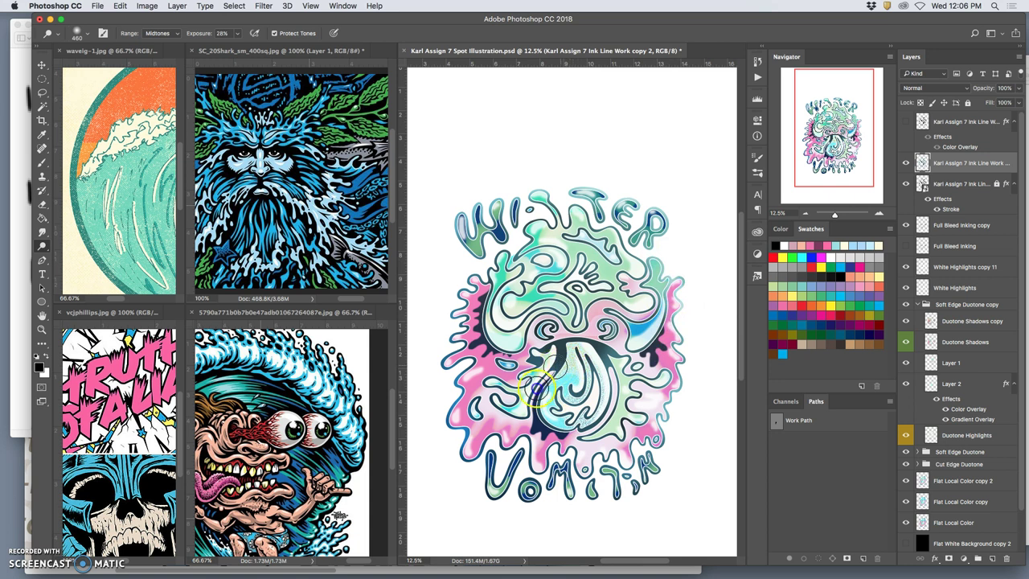
left_click(492, 294)
left_click_drag(492, 294, 497, 273)
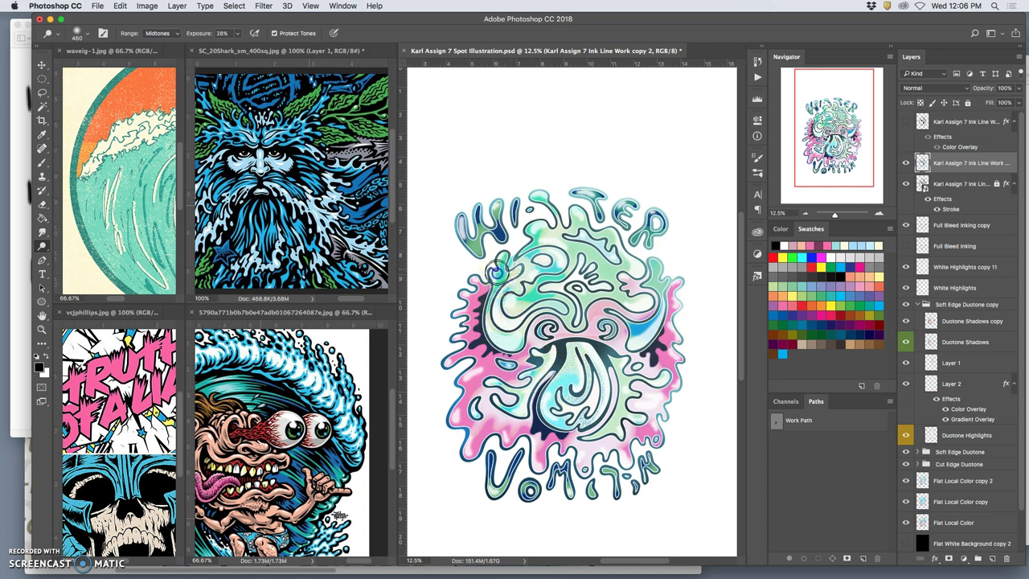
left_click_drag(672, 264, 559, 215)
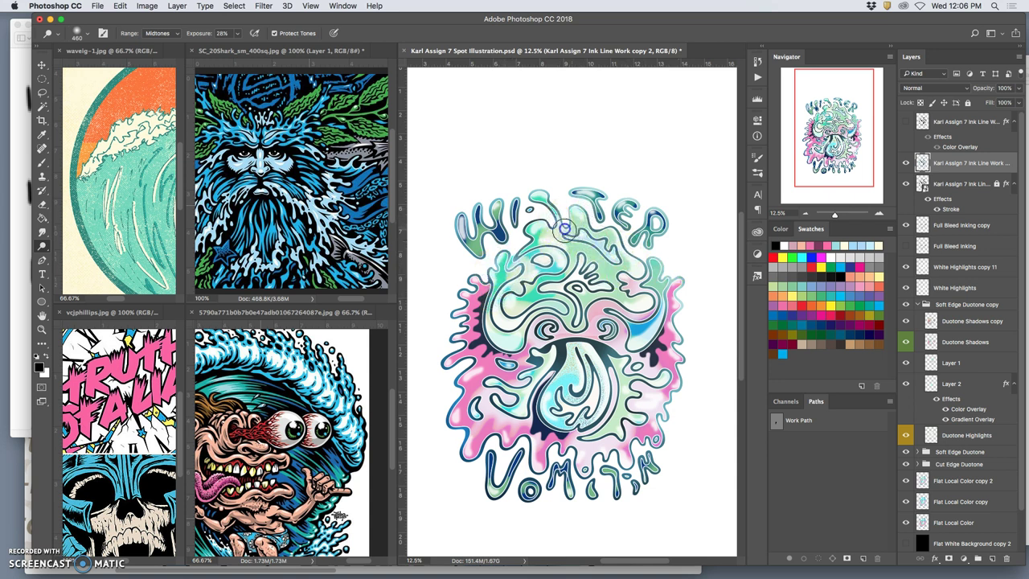
left_click(595, 193)
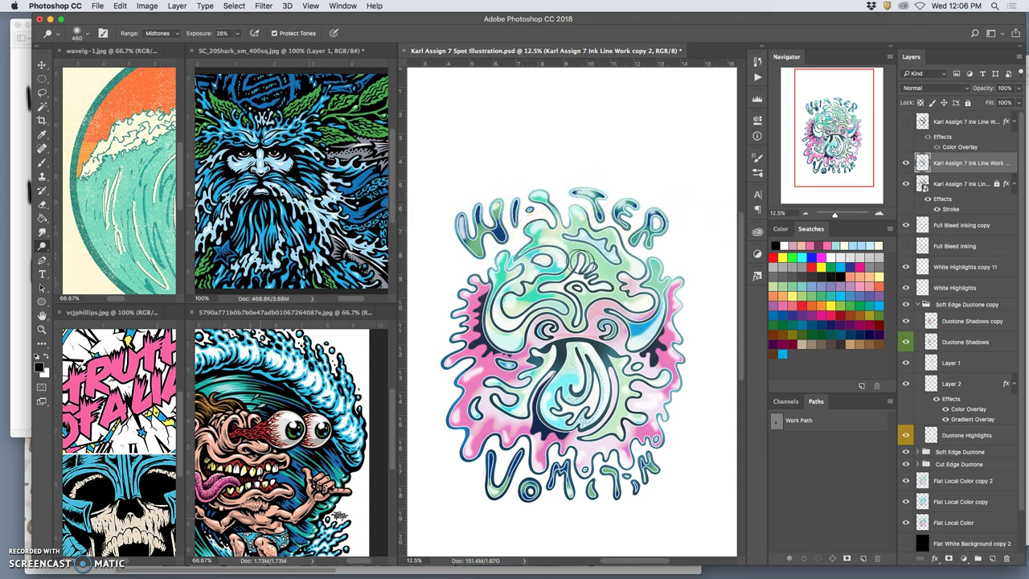
left_click(488, 286)
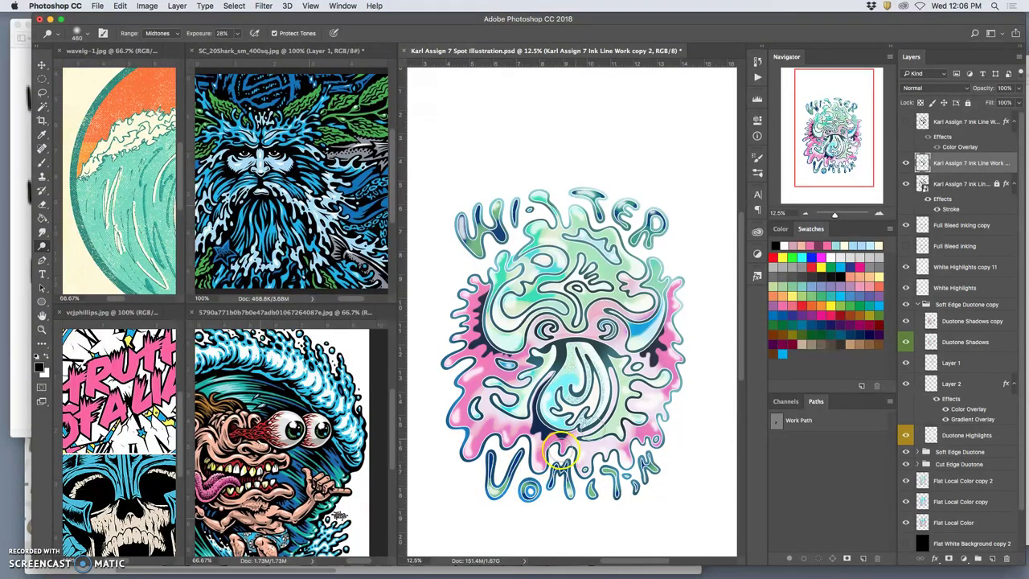
Compare the artwork with and without the recolored line work copy, and turn off the locked line work layer's effects
left_click(937, 209)
left_click(937, 209)
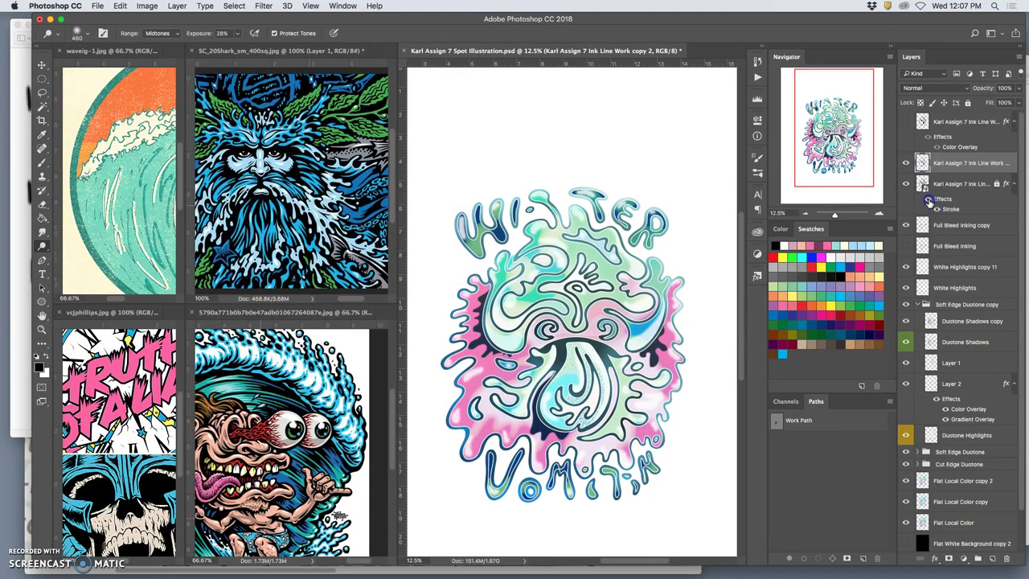
left_click(906, 163)
left_click(908, 165)
left_click(908, 164)
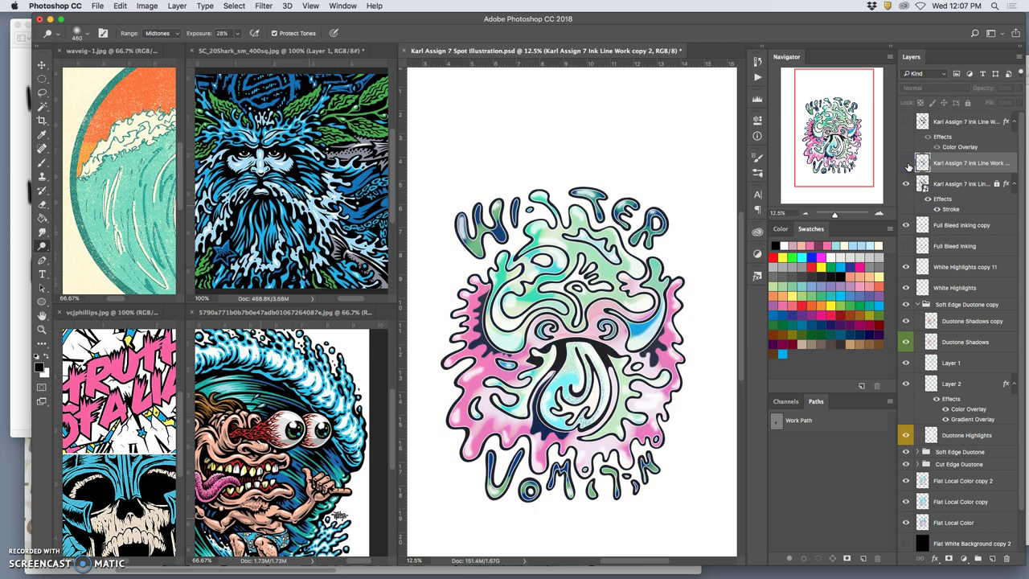
left_click(907, 165)
left_click(907, 165)
left_click(929, 200)
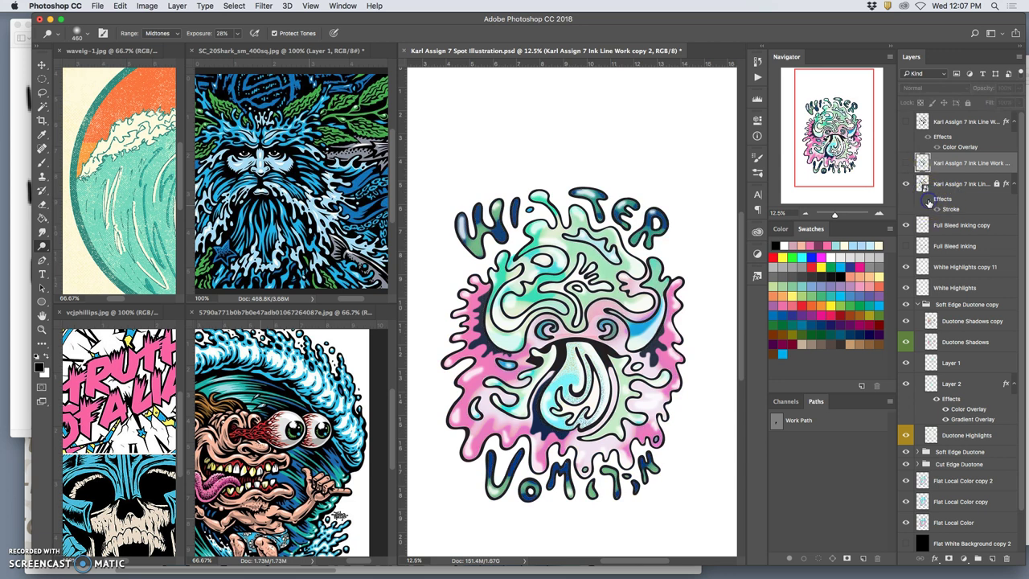
left_click(906, 164)
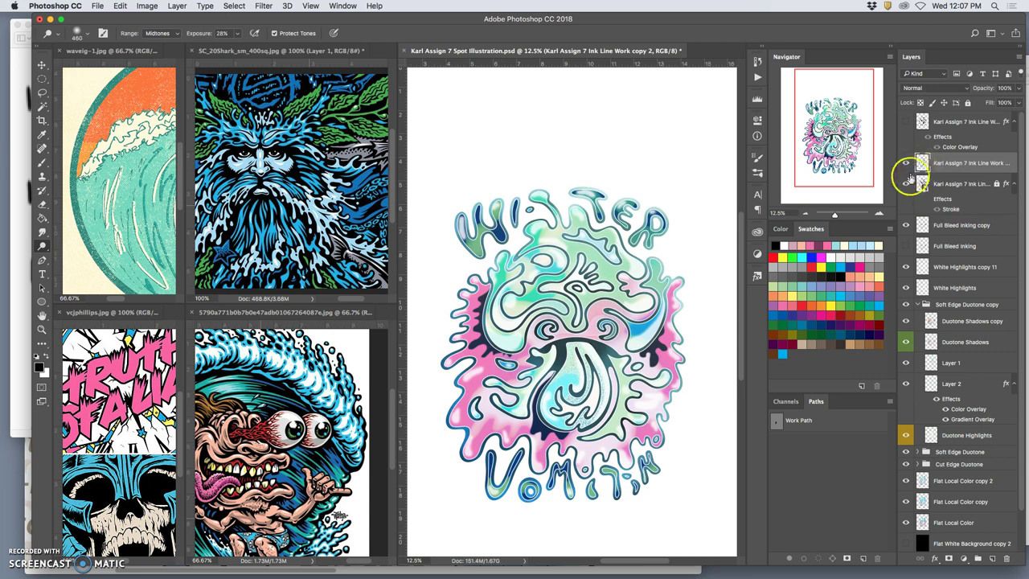
Select the creature's connected outer ink line on the line work copy using the Magic Wand at tolerance 32
key("super+equal")
key("super+equal")
key("super+equal")
key("super+equal")
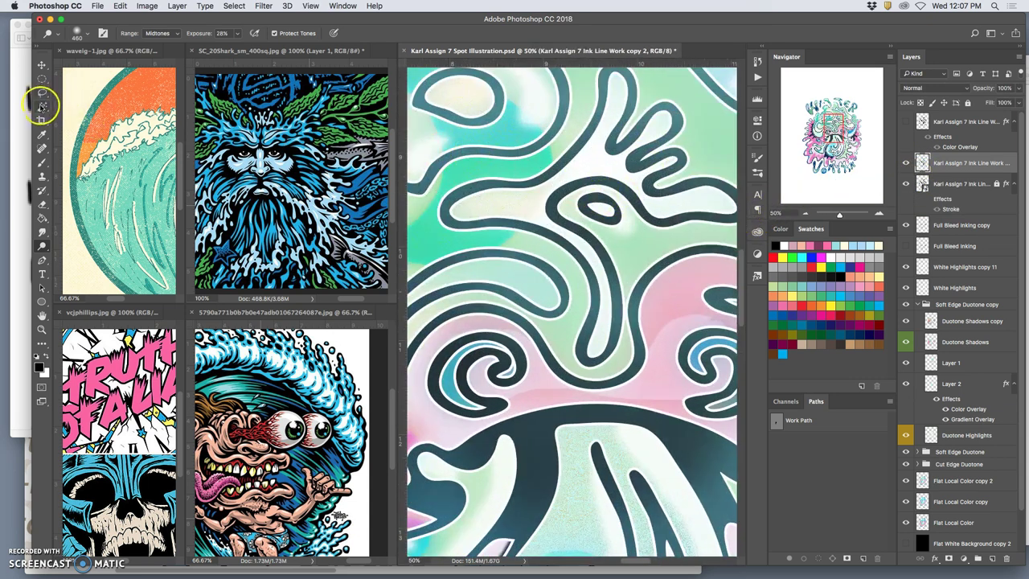
left_click(42, 107)
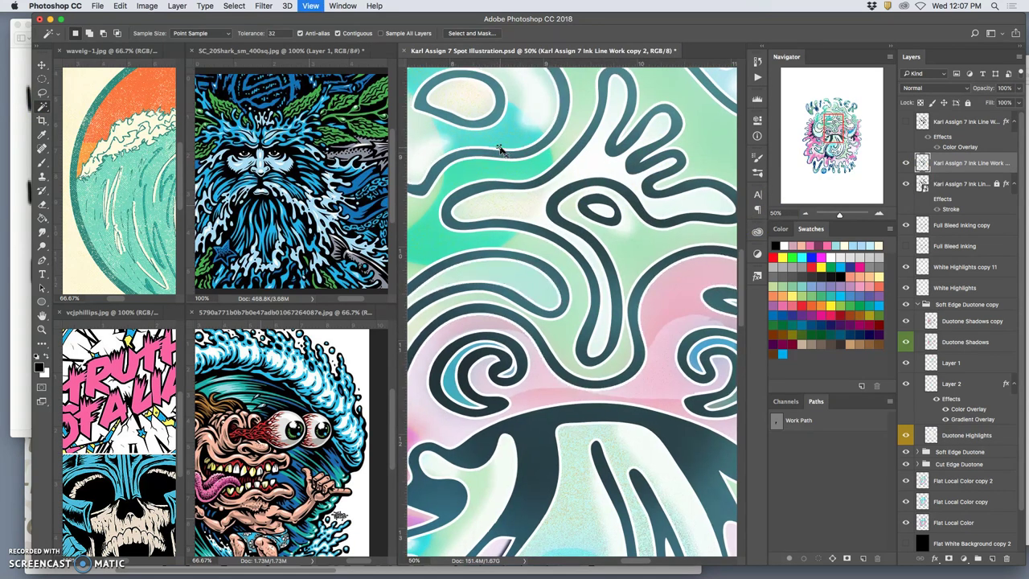
key("super+minus")
key("super+minus")
left_click(463, 132)
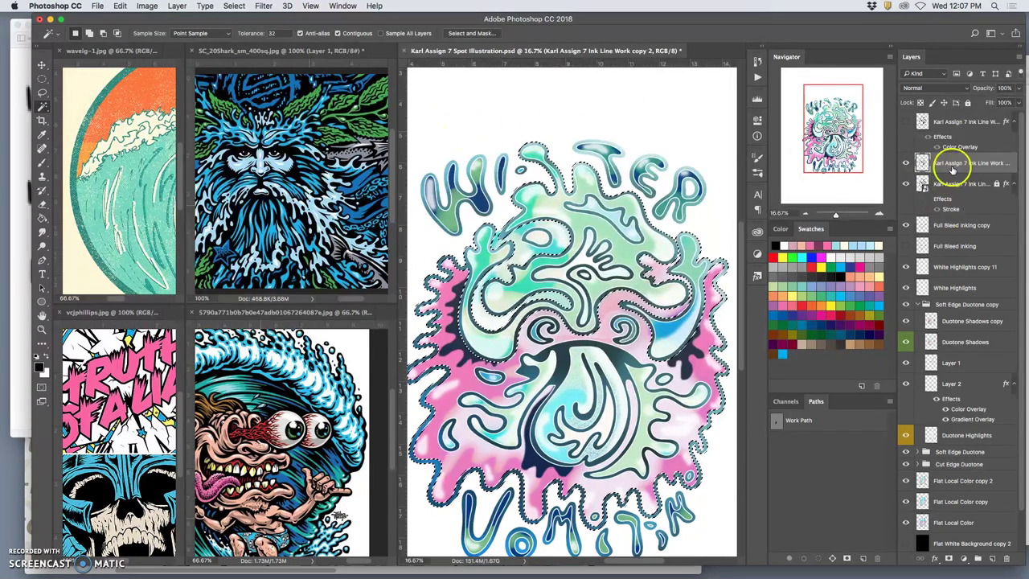
Rename the line work copy layer "Color Holds" and give it a red color label
type("Color Hol")
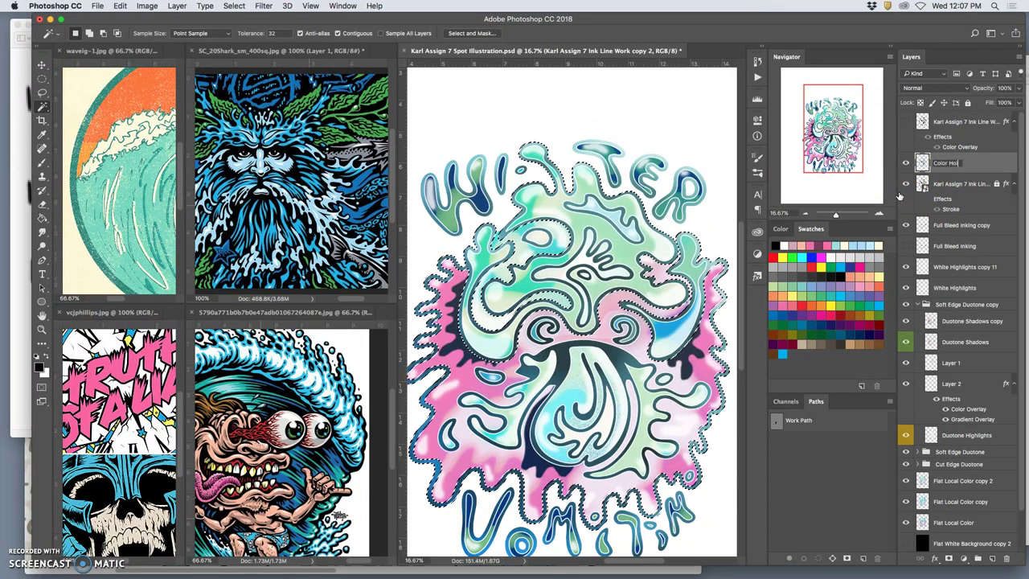
left_click(899, 176)
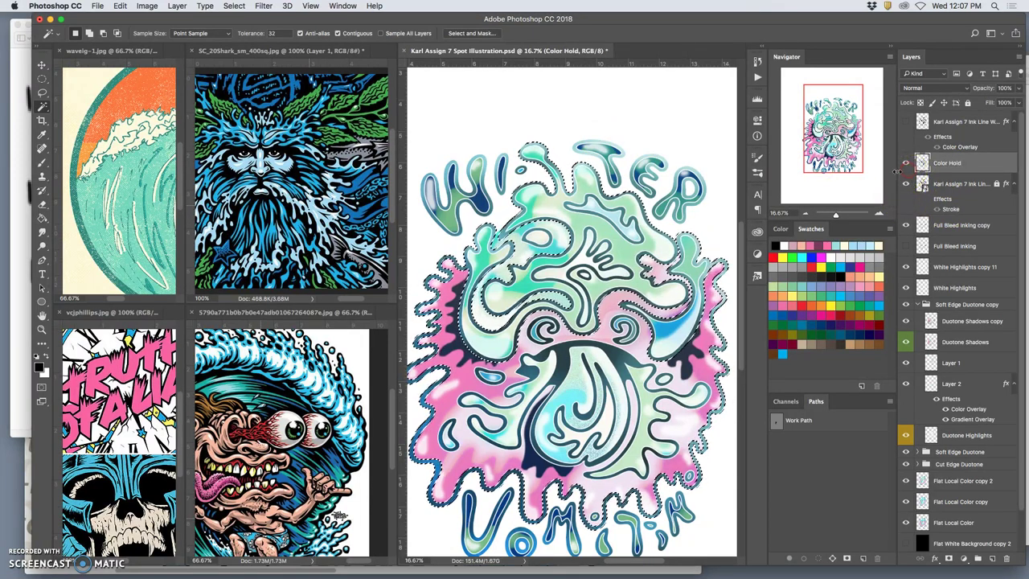
right_click(905, 170)
left_click(933, 208)
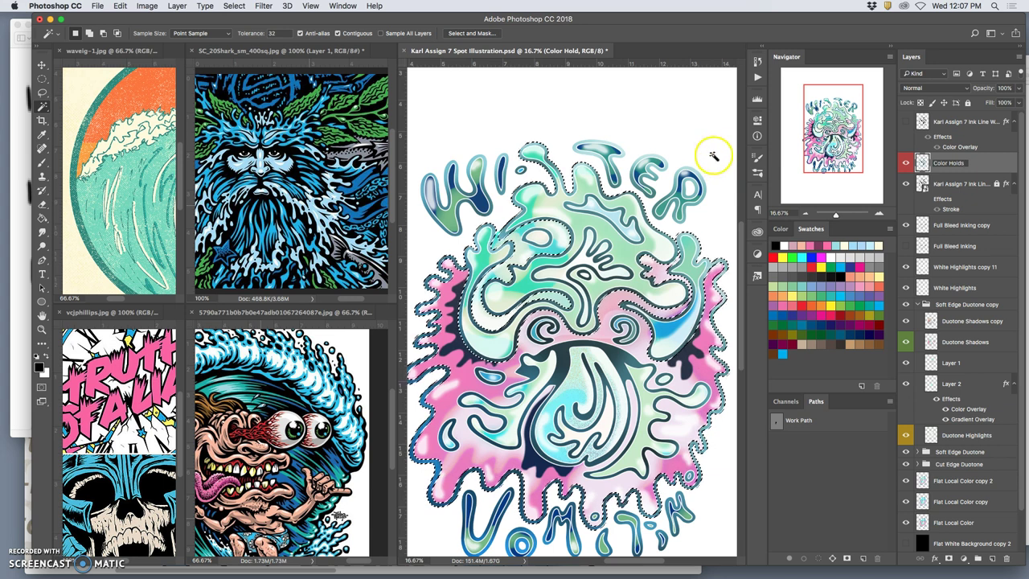
Reselect the dark line color across the whole Color Holds layer using the Magic Wand with Contiguous turned off and tolerance 32
left_click(41, 105)
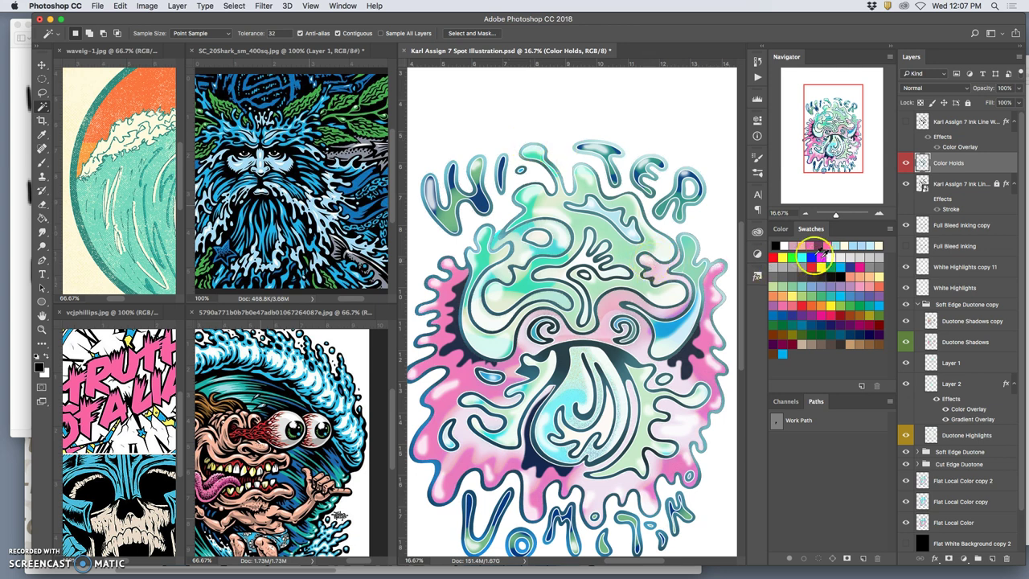
left_click(339, 34)
key("super+equal")
key("super+equal")
key("super+equal")
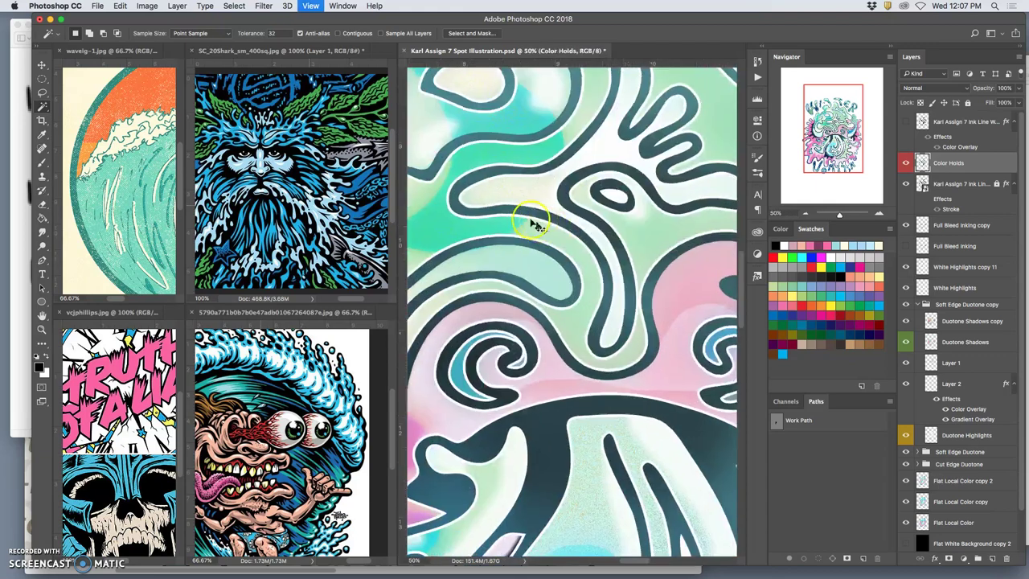
key("super+equal")
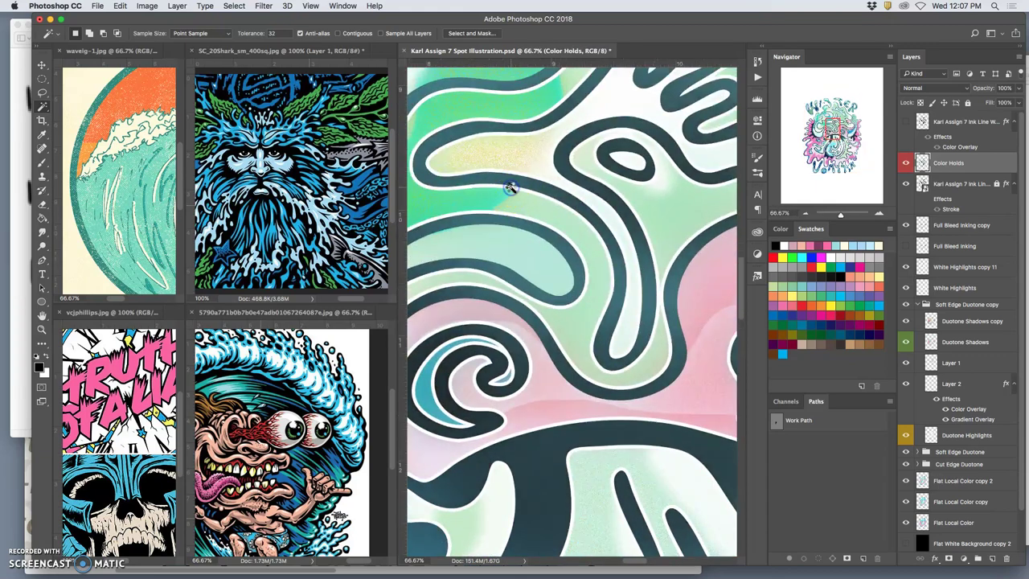
left_click(510, 187)
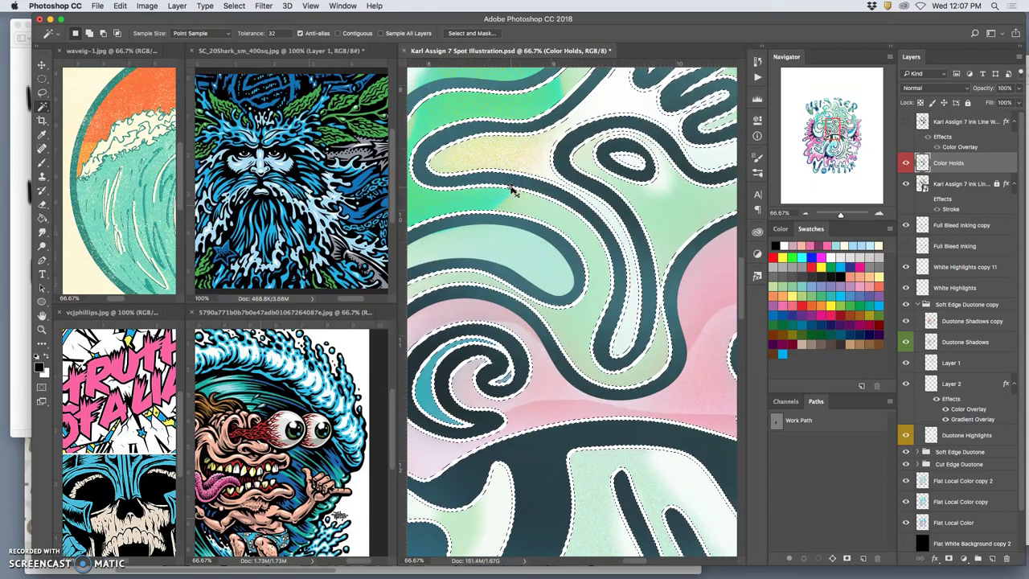
Set up the Eraser with 65% opacity and a soft round brush of about 492 px at 0% hardness
key("super+minus")
key("super+minus")
key("super+minus")
key("super+minus")
key("super+minus")
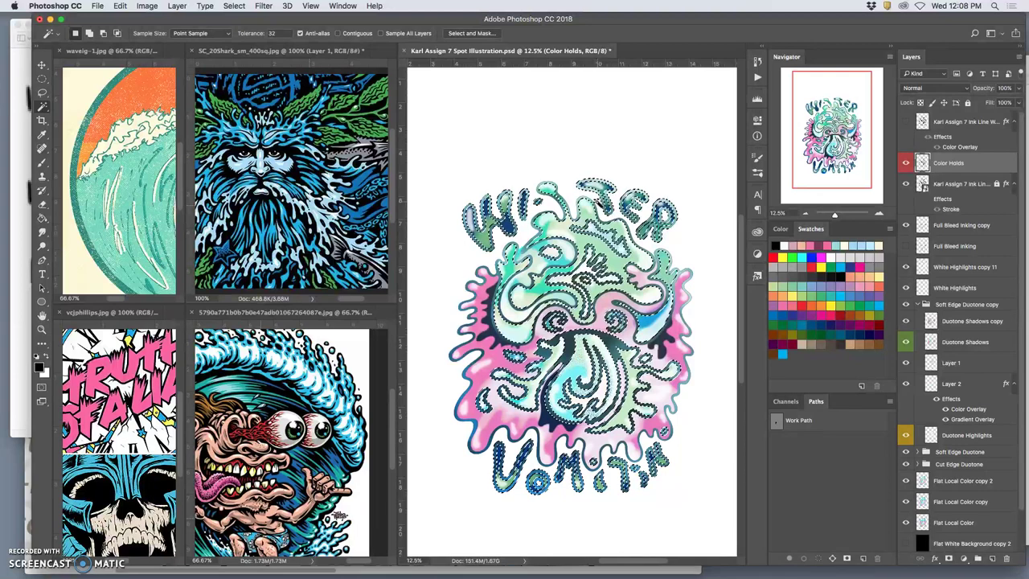
key("super+d")
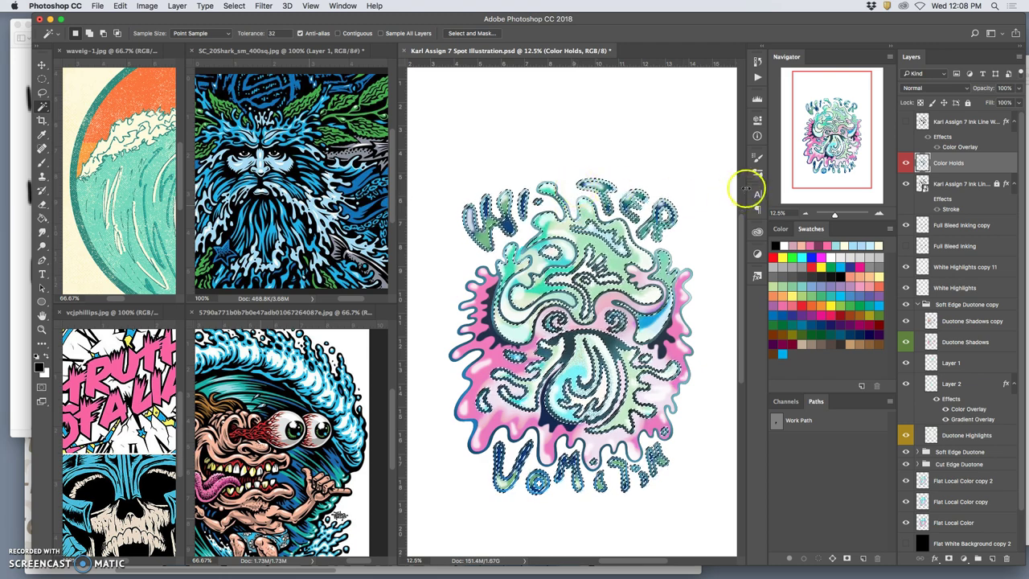
left_click(43, 203)
left_click(212, 34)
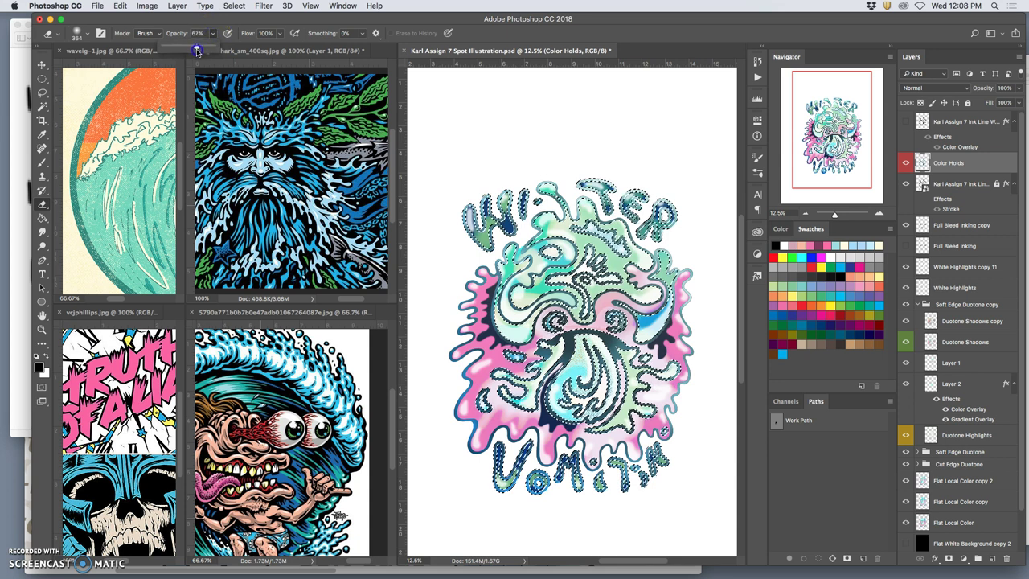
left_click(115, 39)
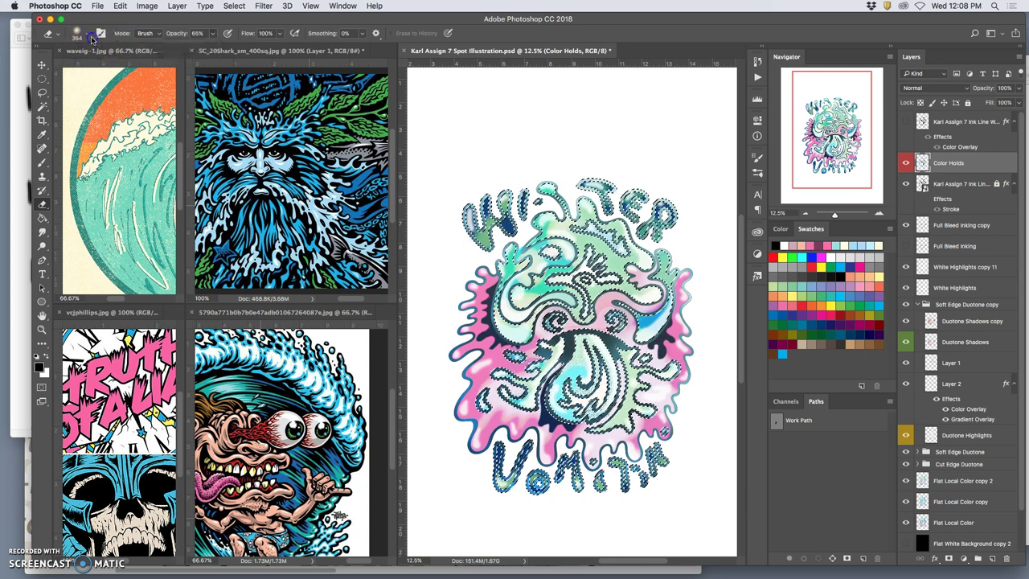
left_click(86, 38)
left_click_drag(145, 69, 149, 69)
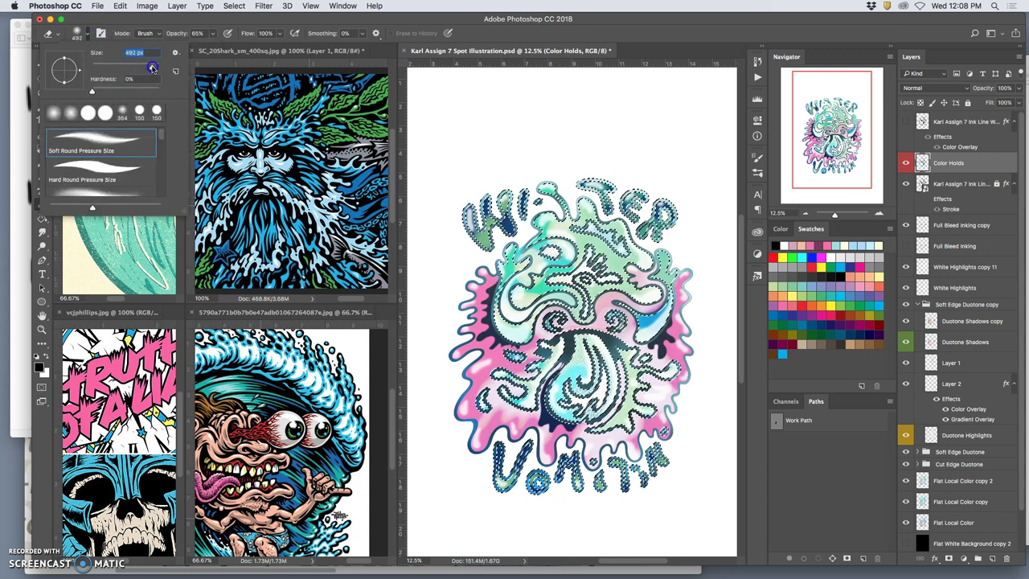